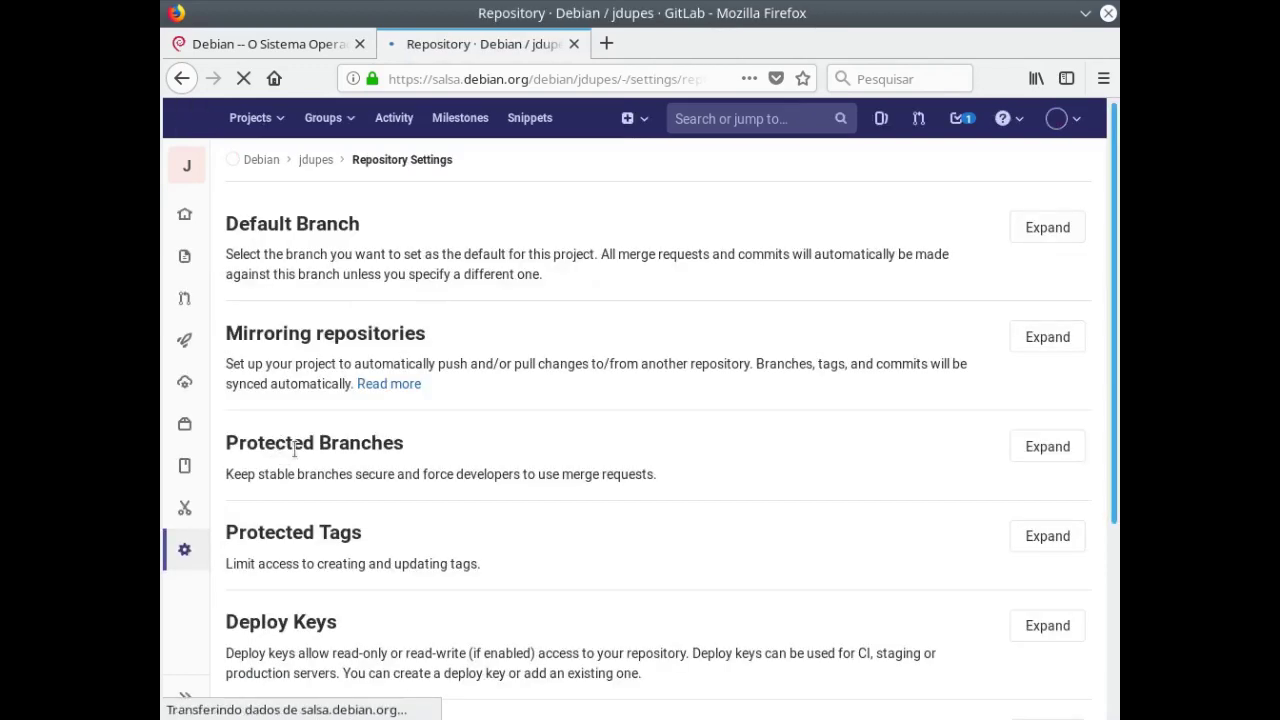
Expand the jdupes Protected Branches settings and inspect the branch selection for protecting a branch
click(1040, 449)
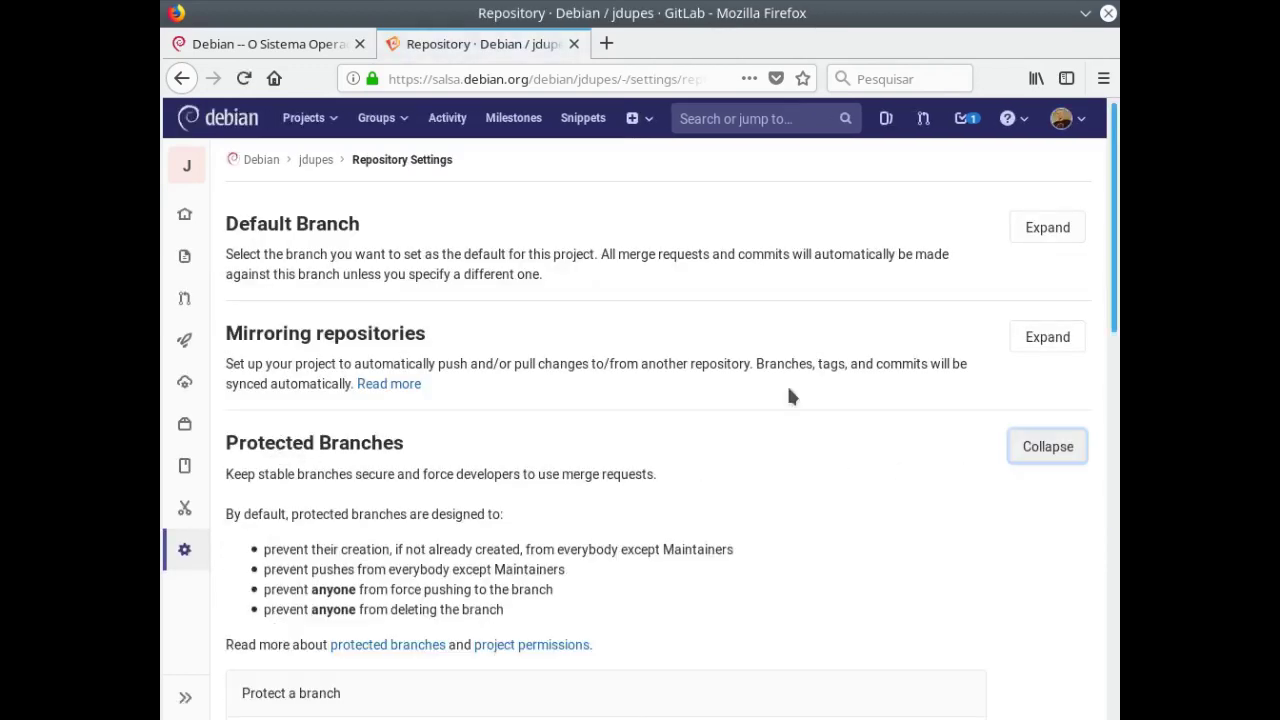
scroll(788, 395, down, 4)
scroll(788, 397, down, 4)
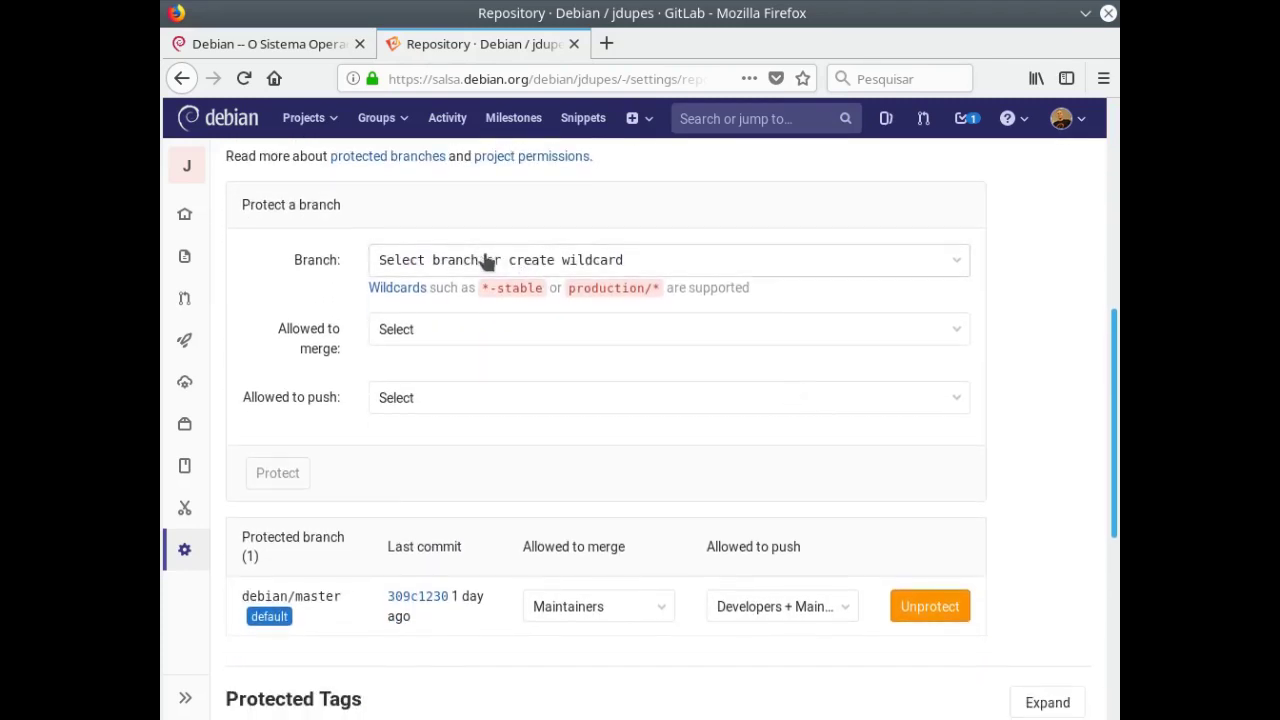
click(434, 274)
click(434, 274)
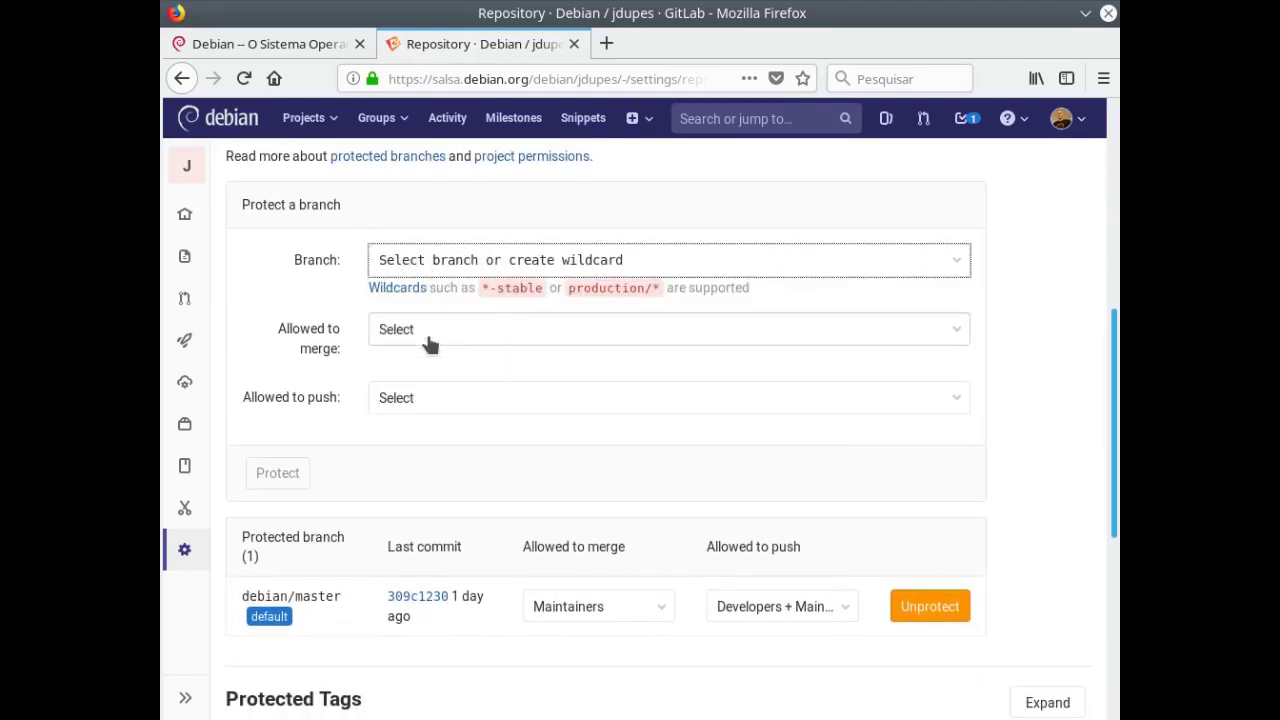
Examine the roles offered for merging and pushing, and the debian/master entry among the protected branches
click(462, 340)
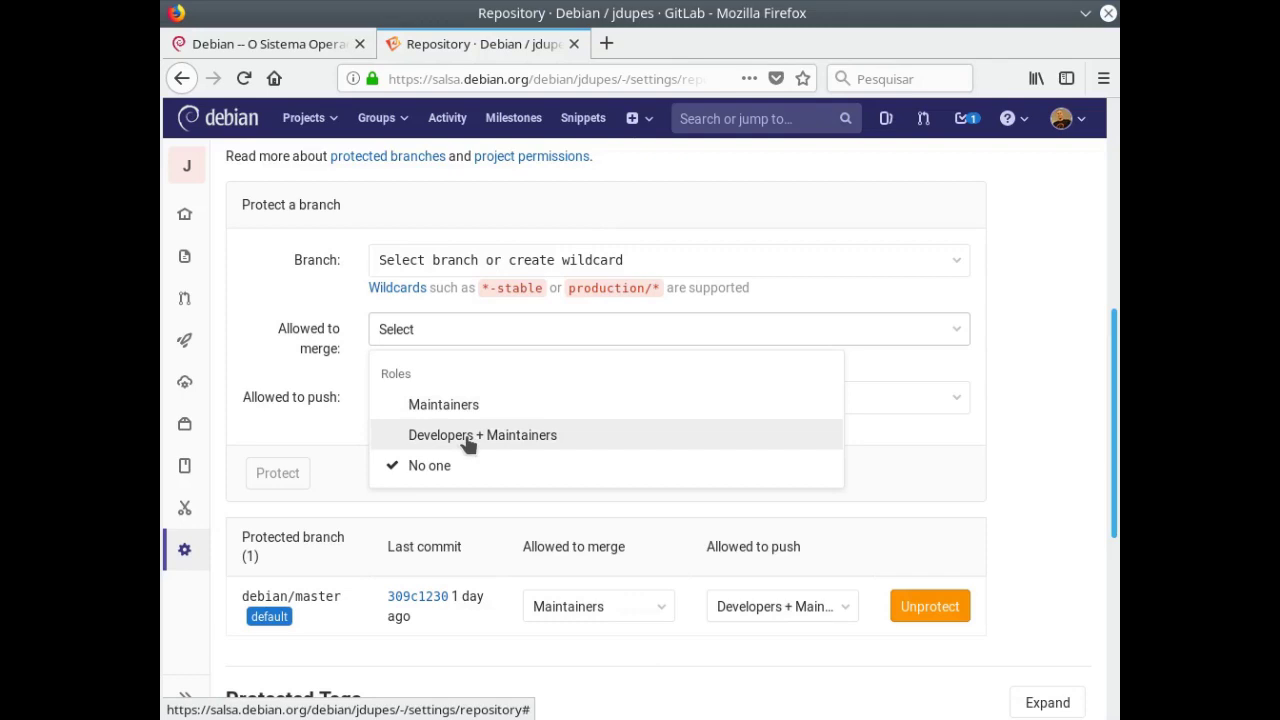
click(311, 403)
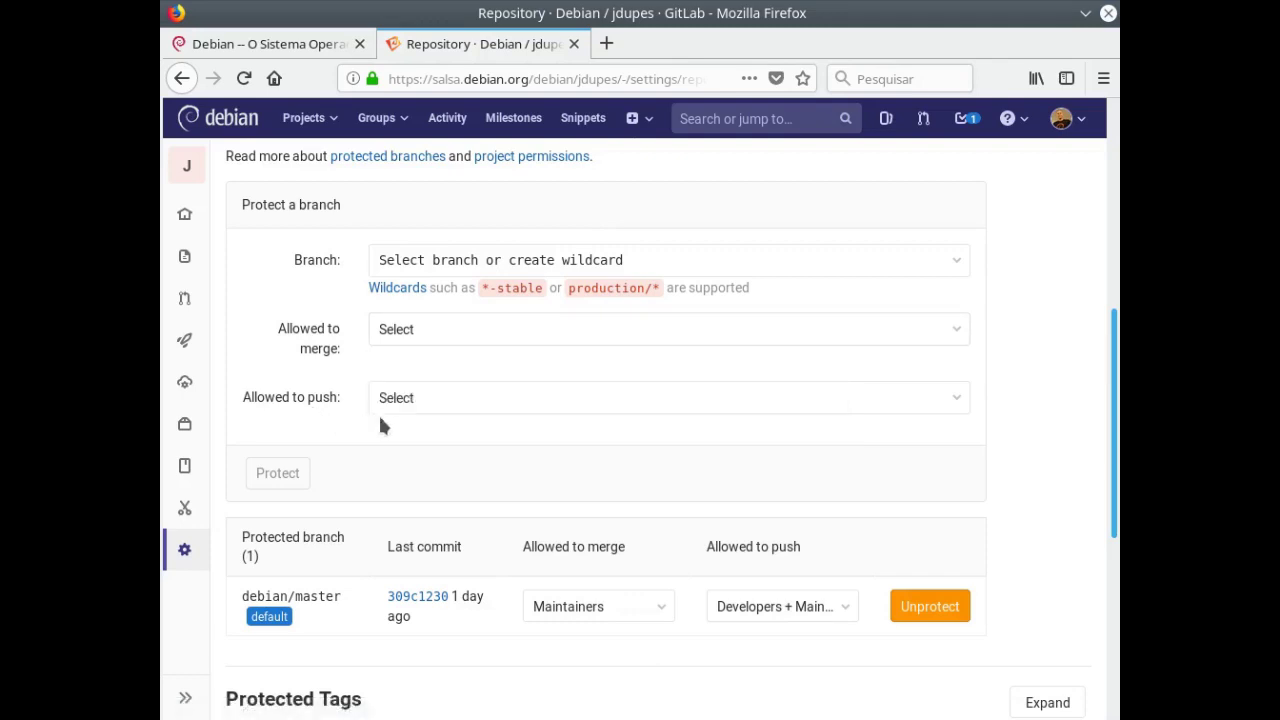
click(453, 400)
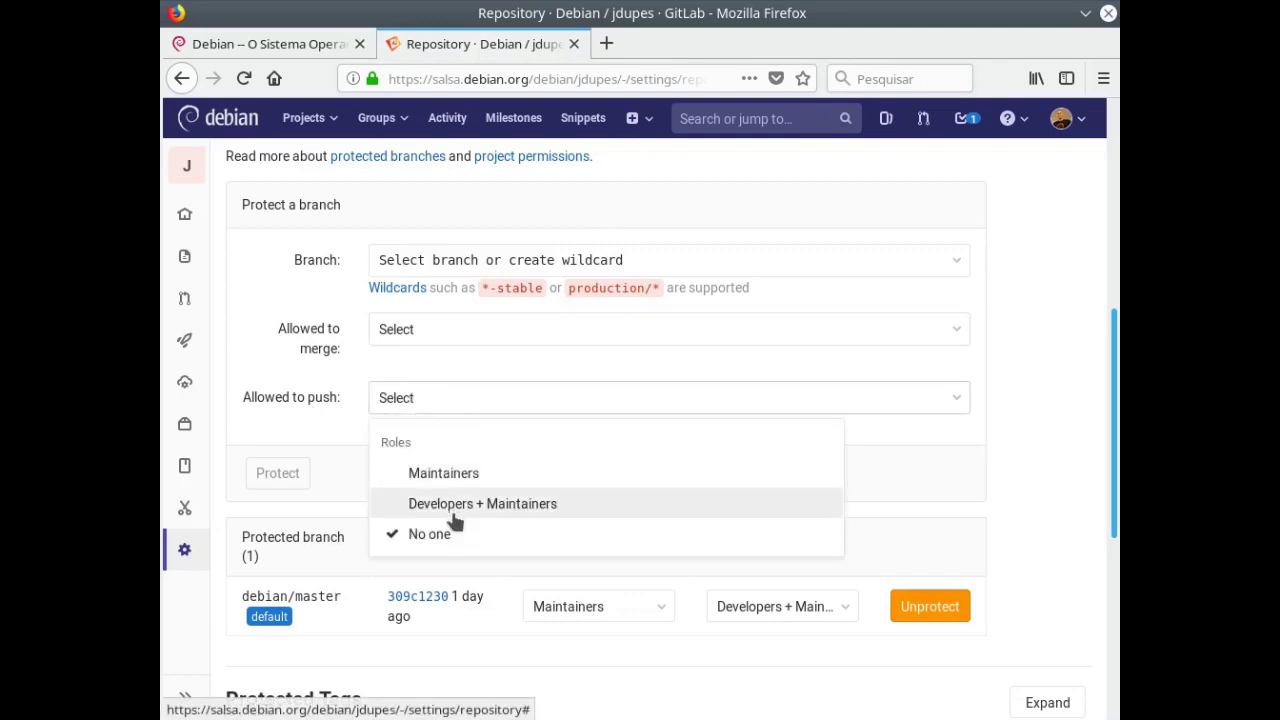
click(313, 362)
scroll(340, 490, down, 2)
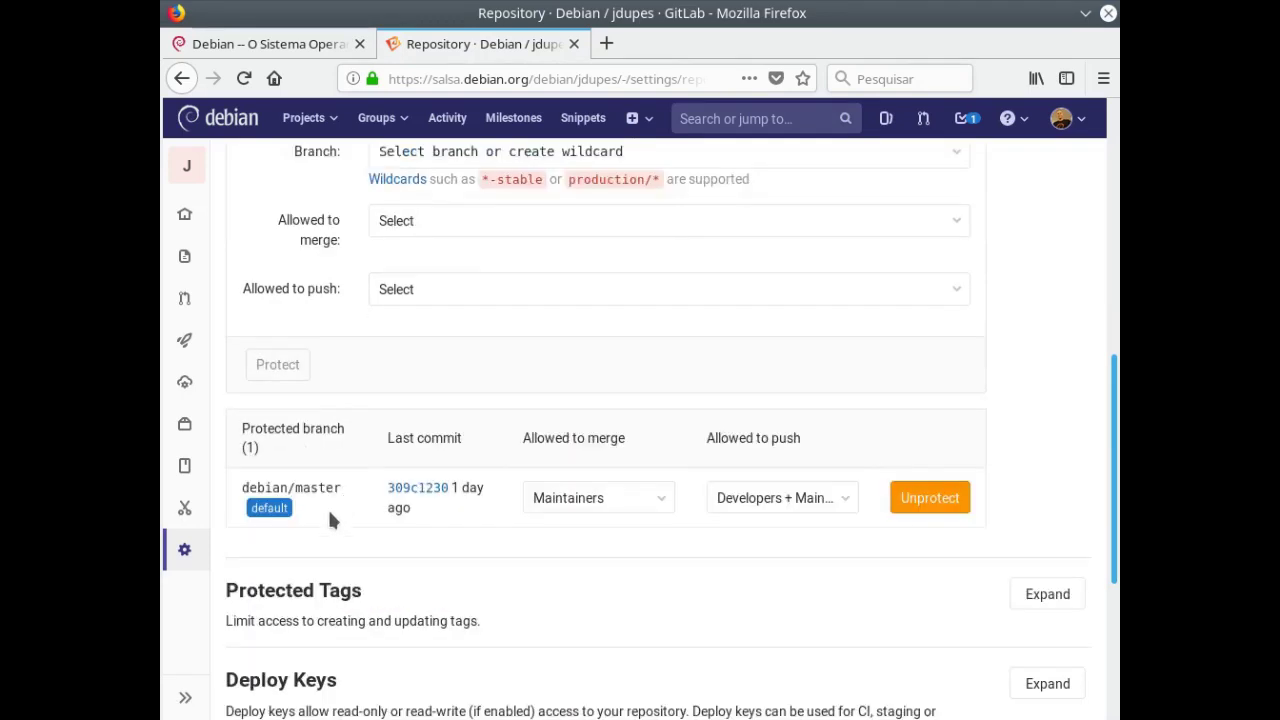
drag(333, 520, 242, 490)
click(310, 497)
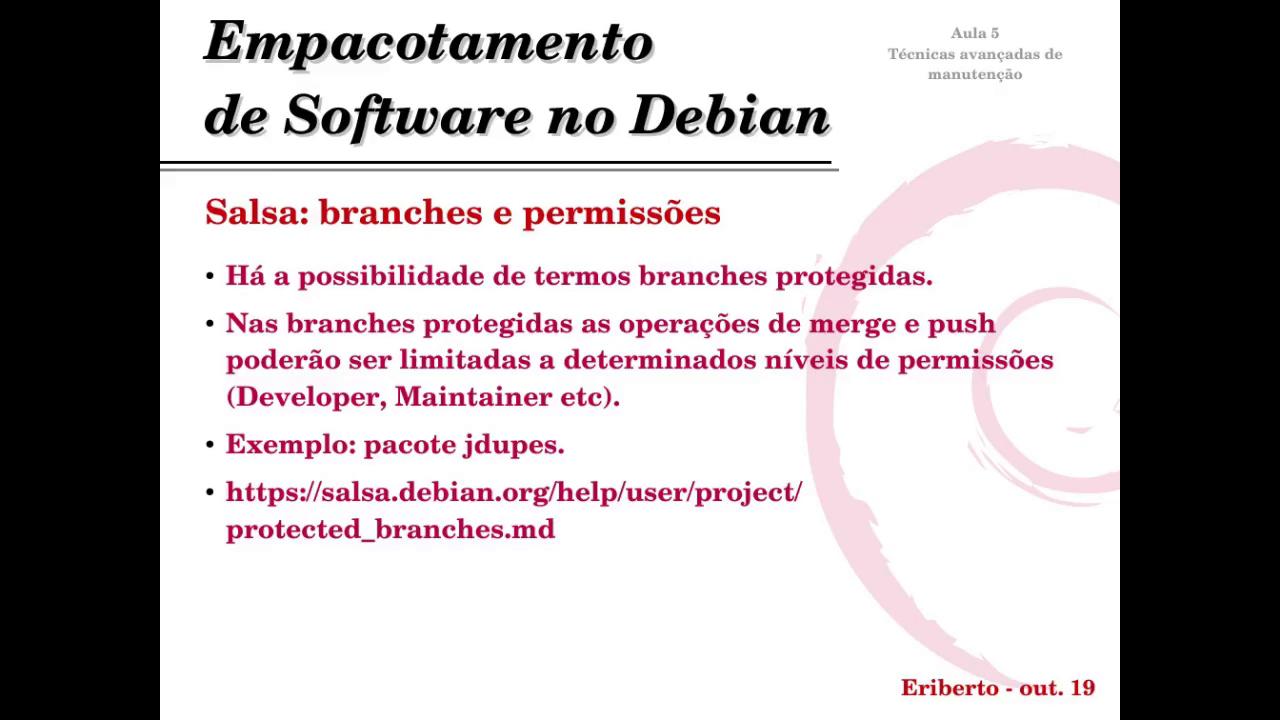
key(Page_Down)
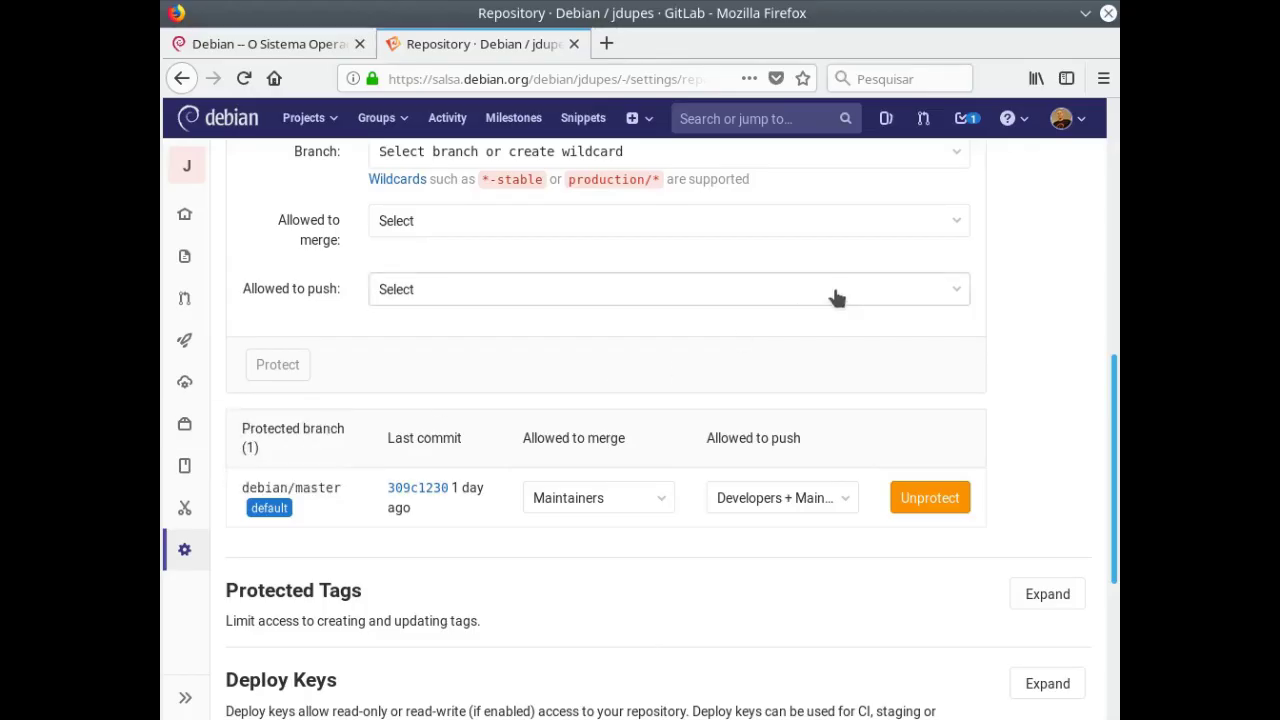
Return to the jdupes project page and fill in a new blank project named 123 under the debian group, reviewing its visibility options
scroll(831, 294, up, 10)
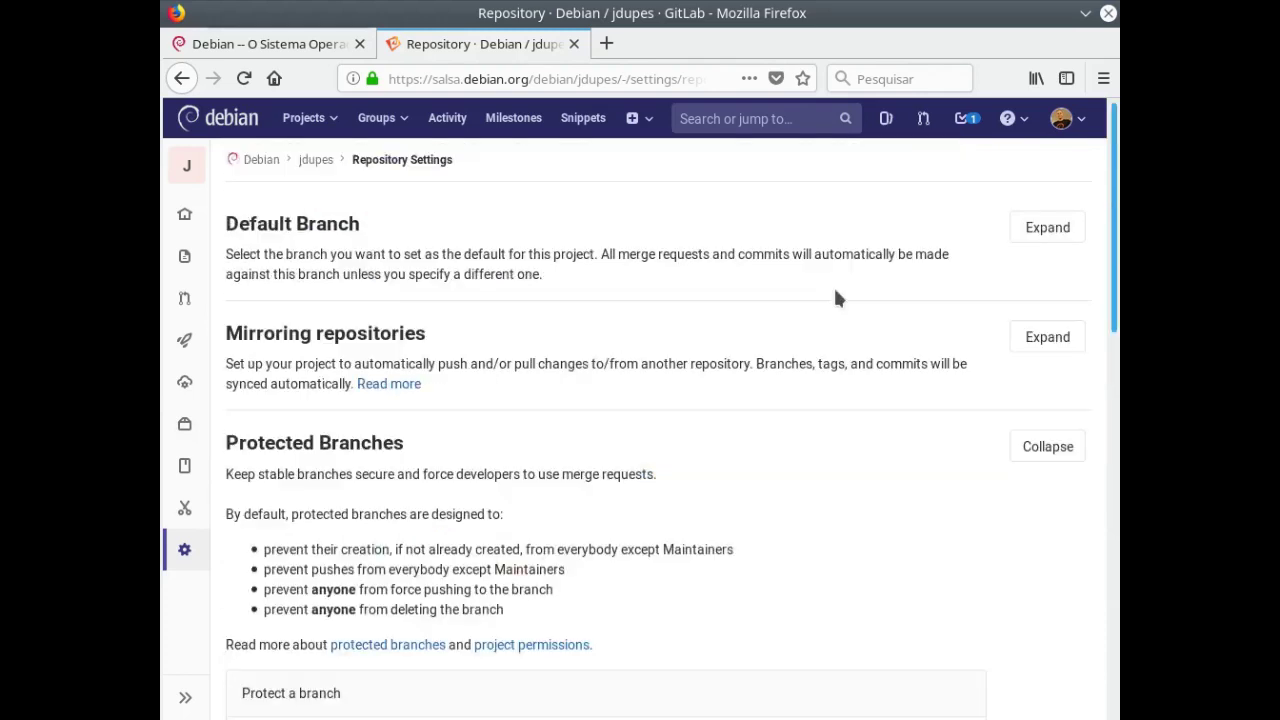
click(316, 160)
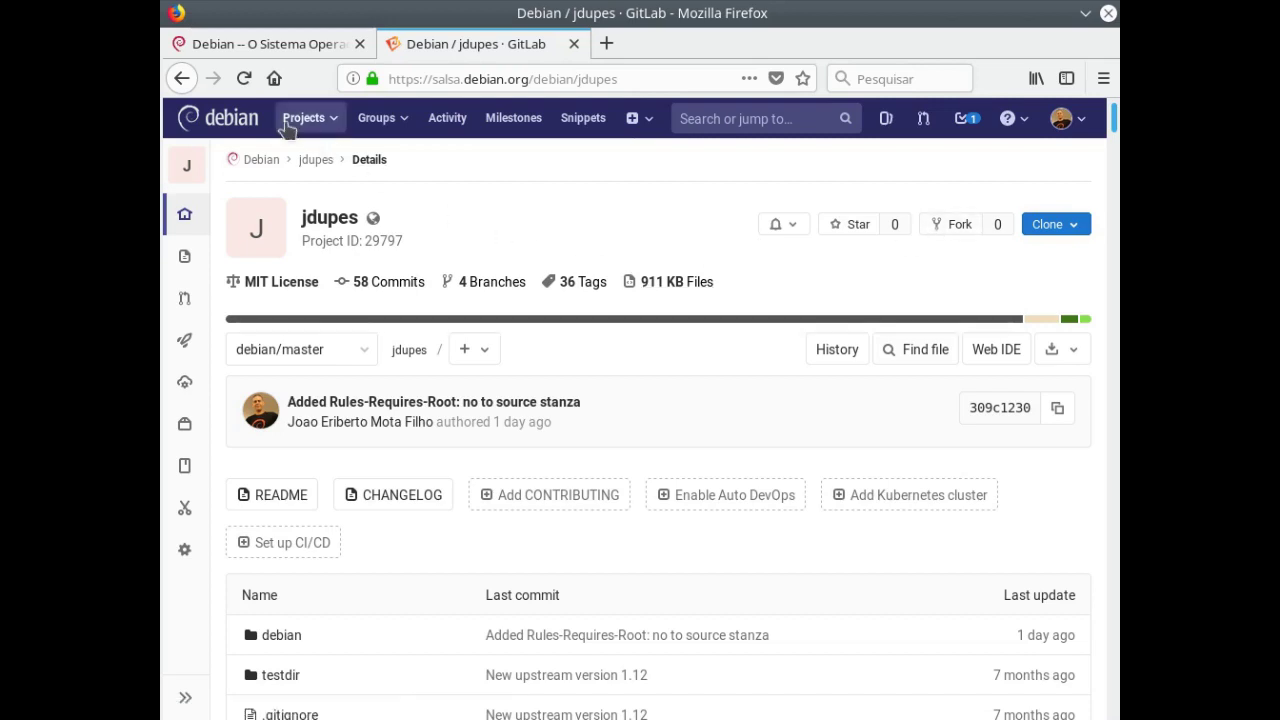
click(645, 120)
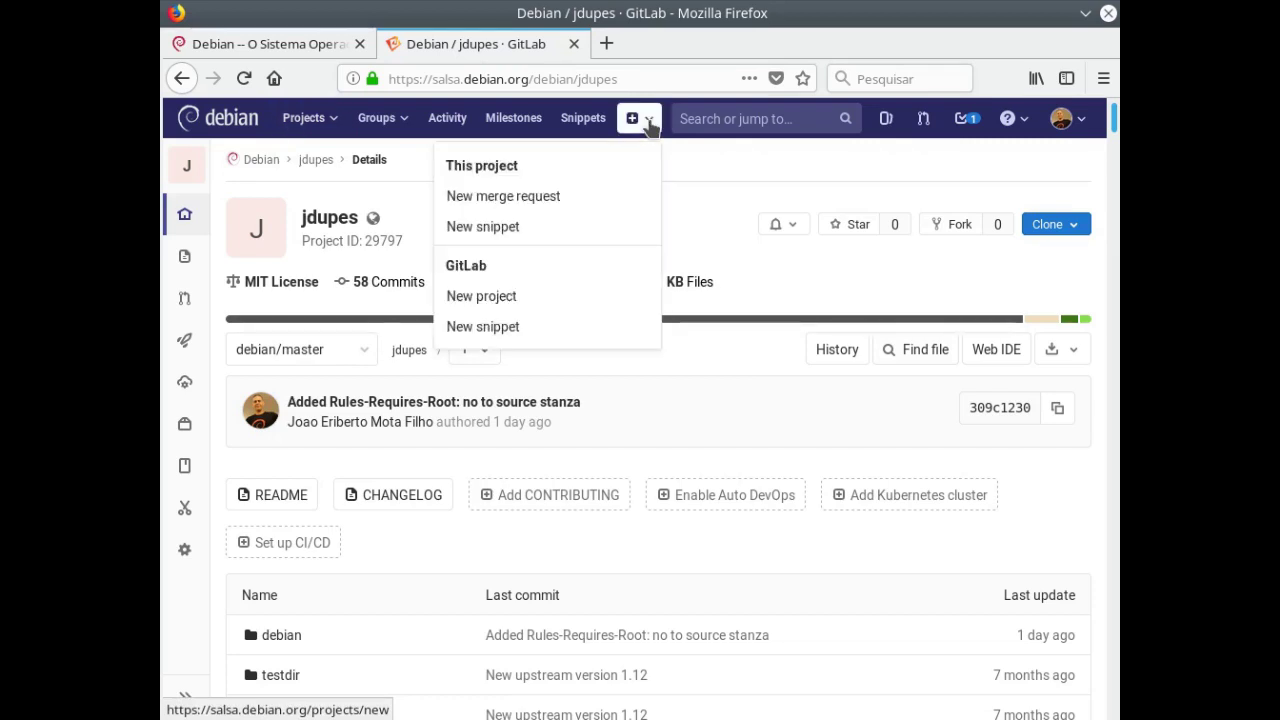
click(510, 310)
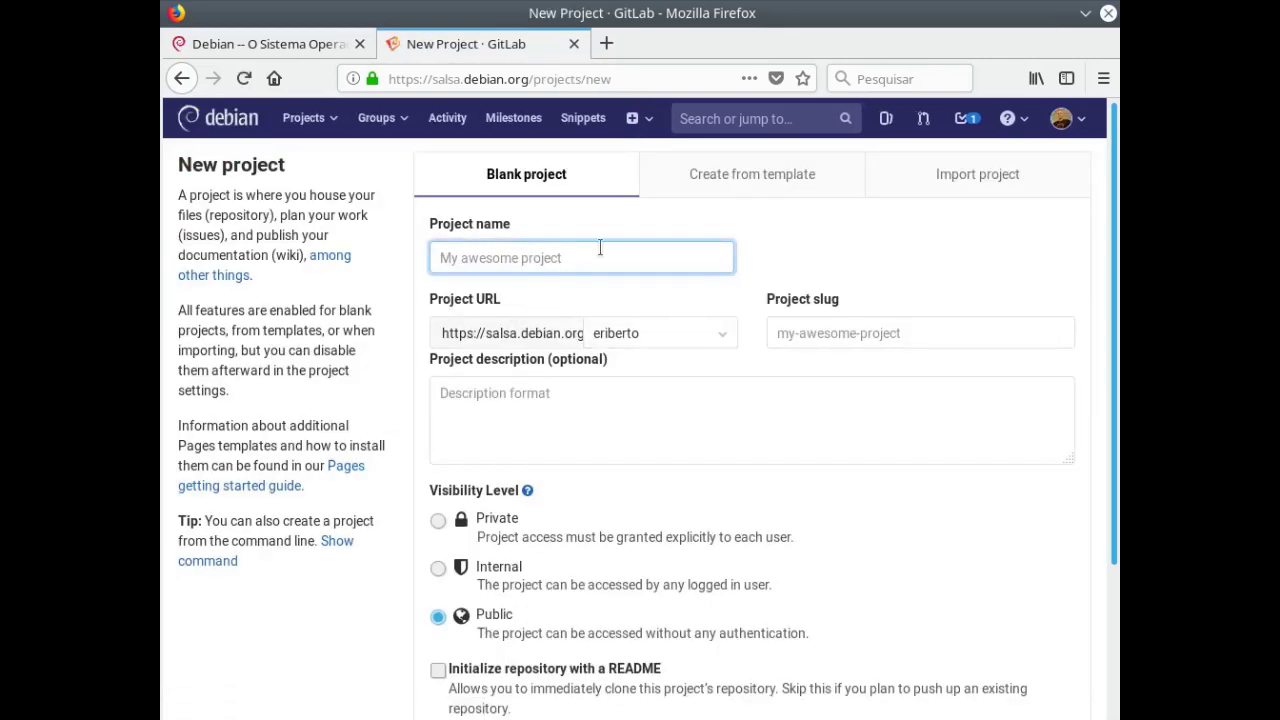
text(123)
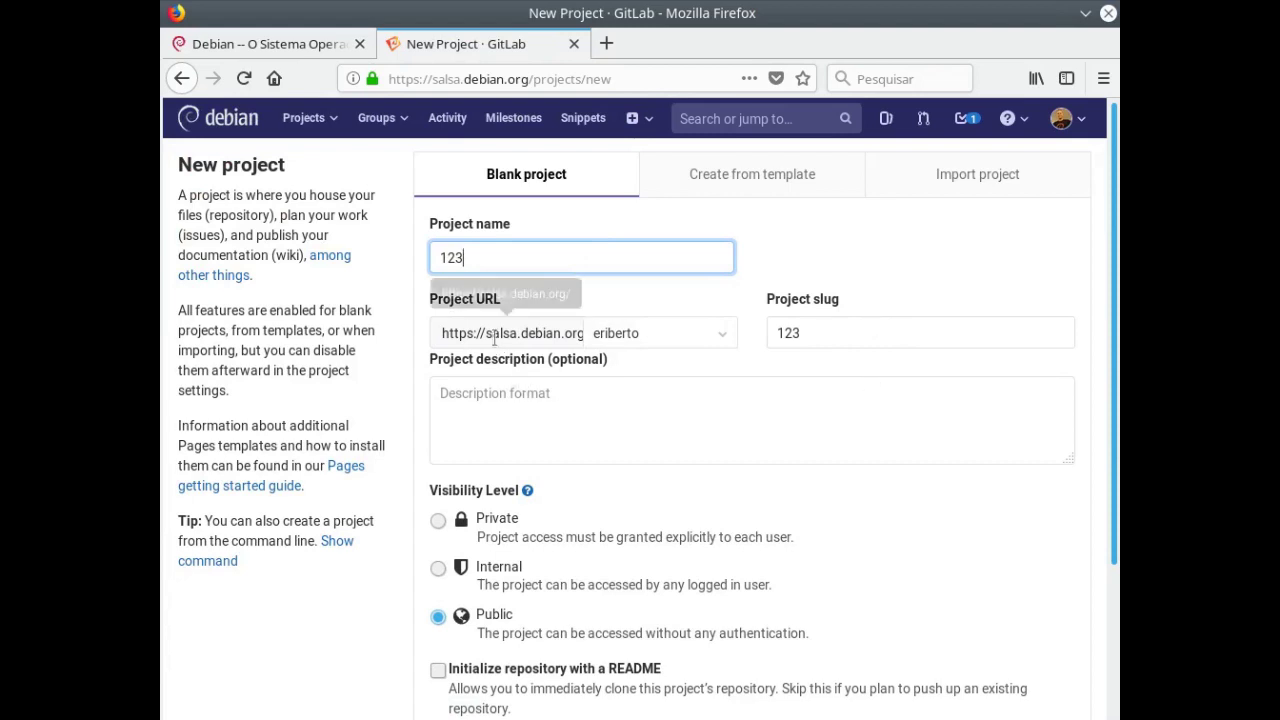
click(724, 334)
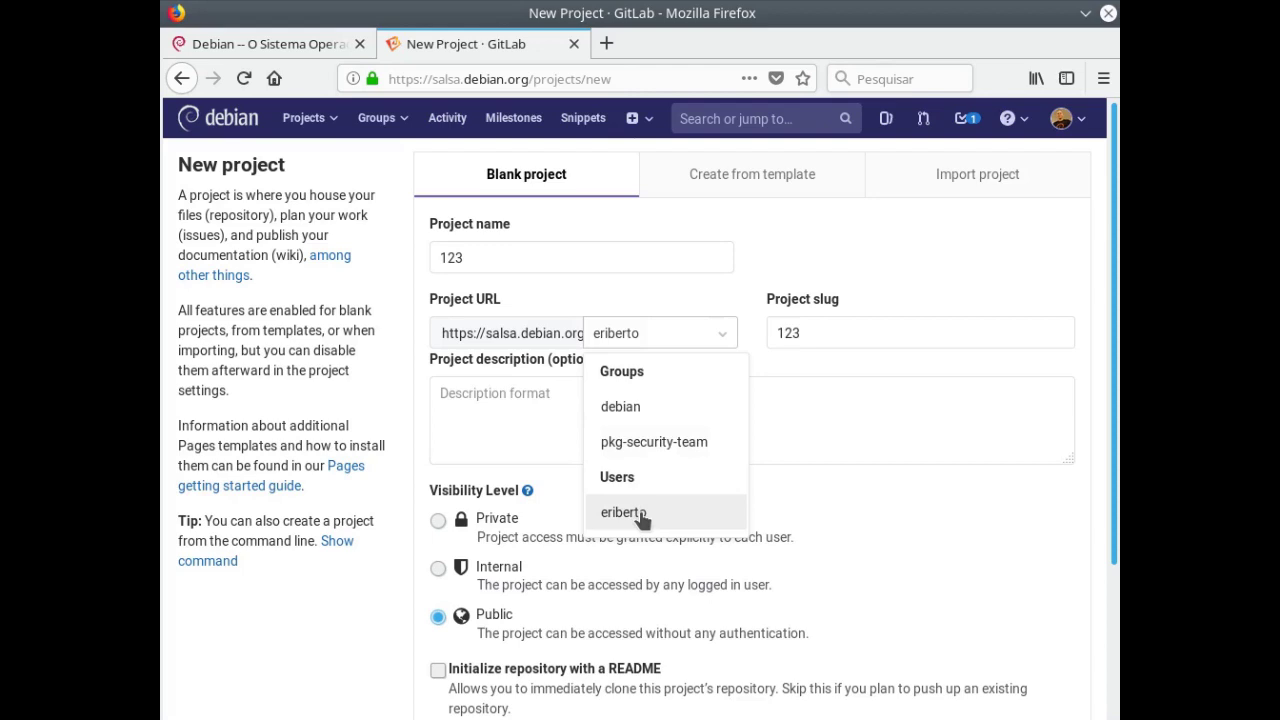
click(630, 408)
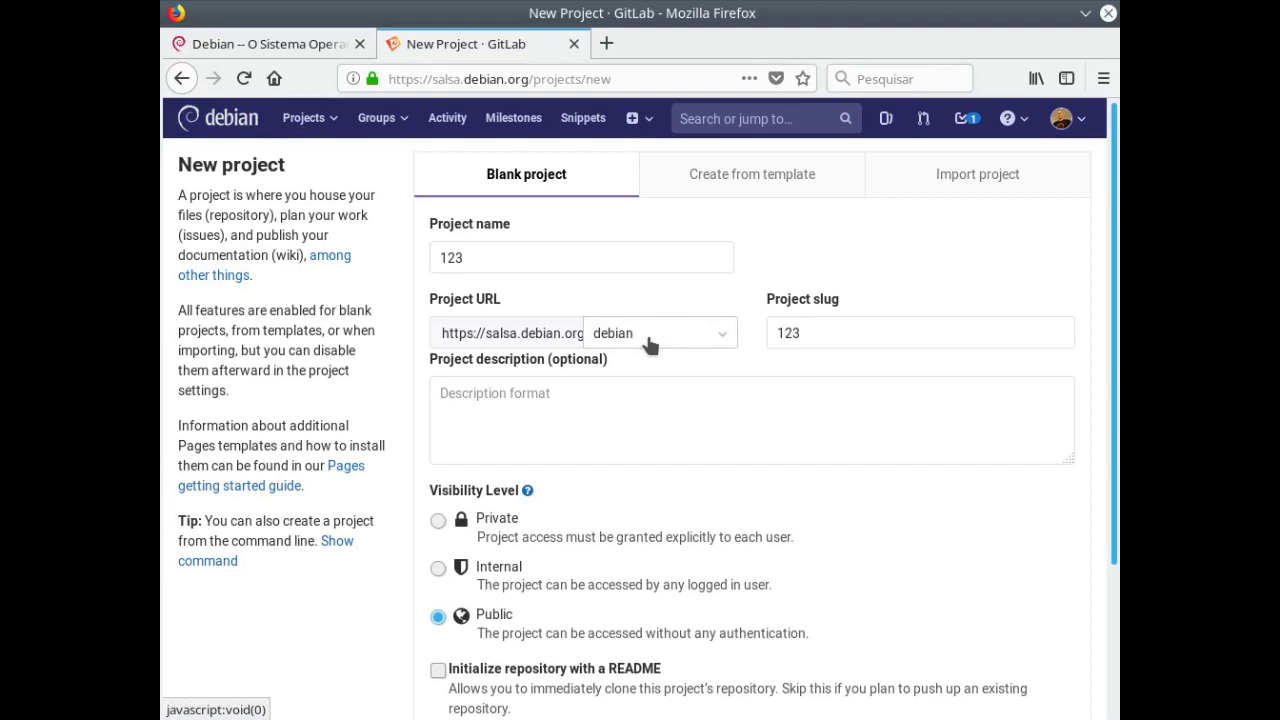
scroll(650, 345, down, 3)
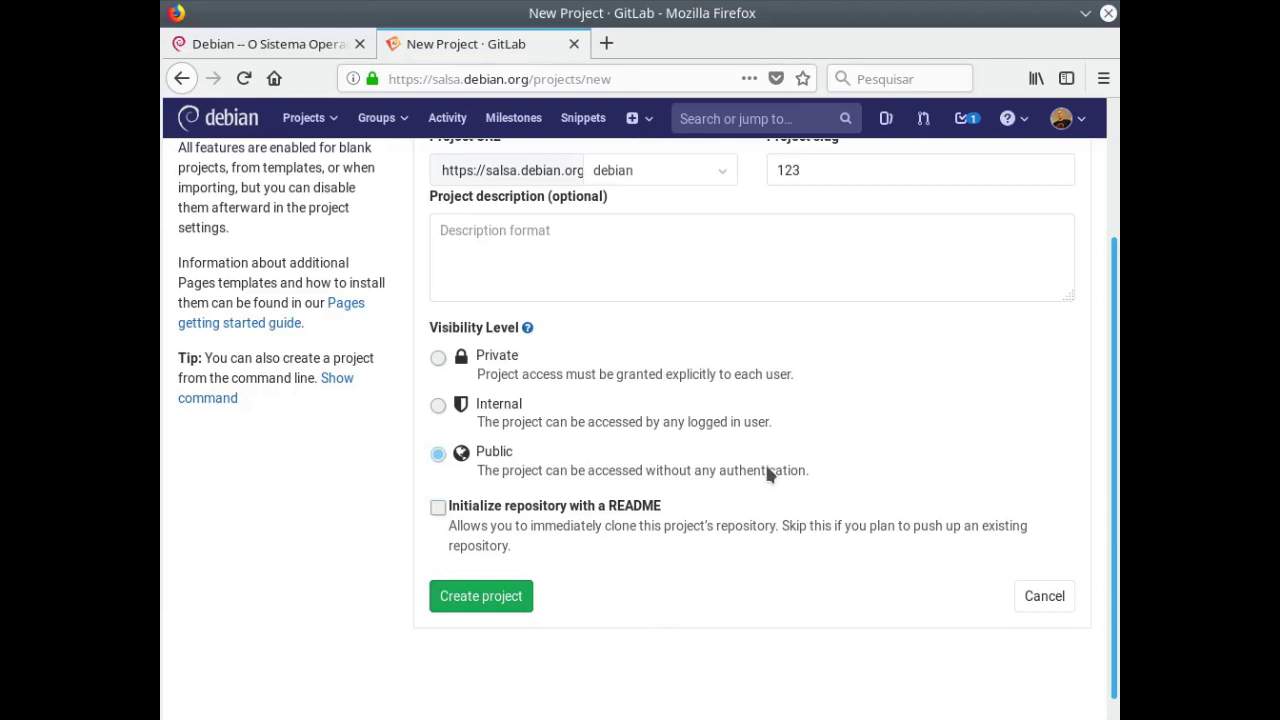
scroll(768, 473, up, 3)
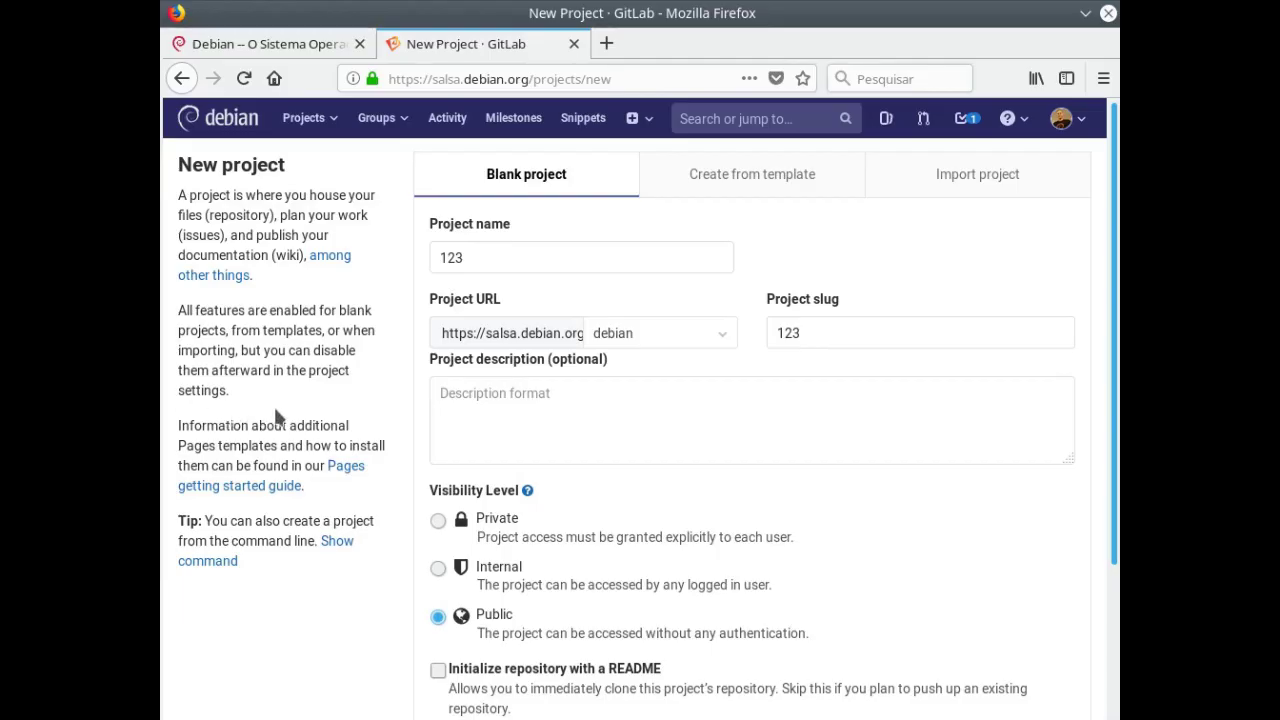
Search for the jdupes project and open its Members settings
click(758, 117)
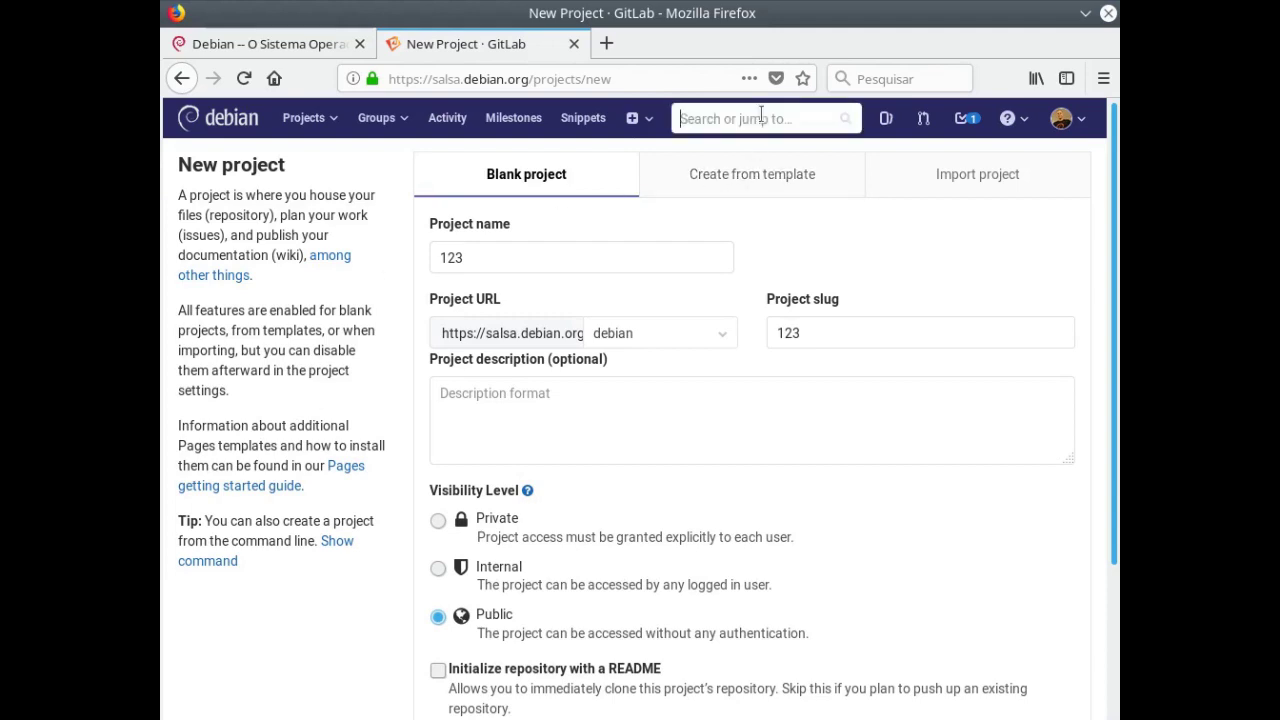
text(jdupes)
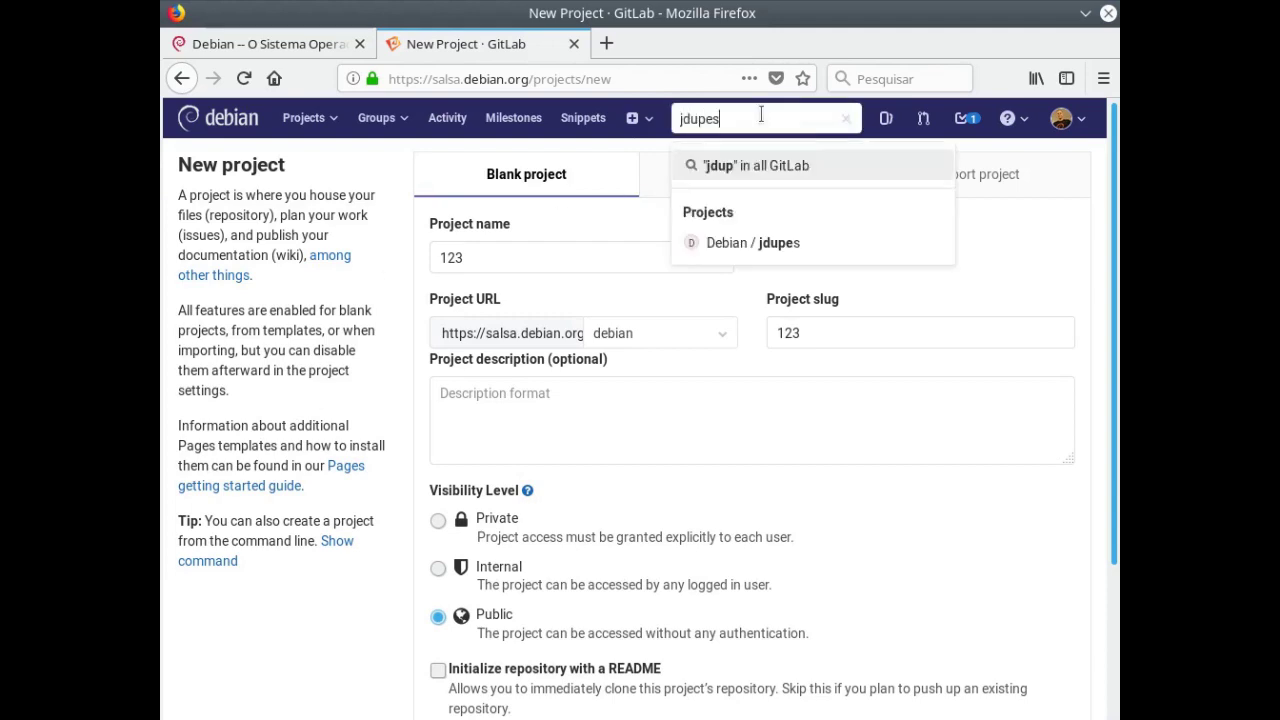
click(779, 242)
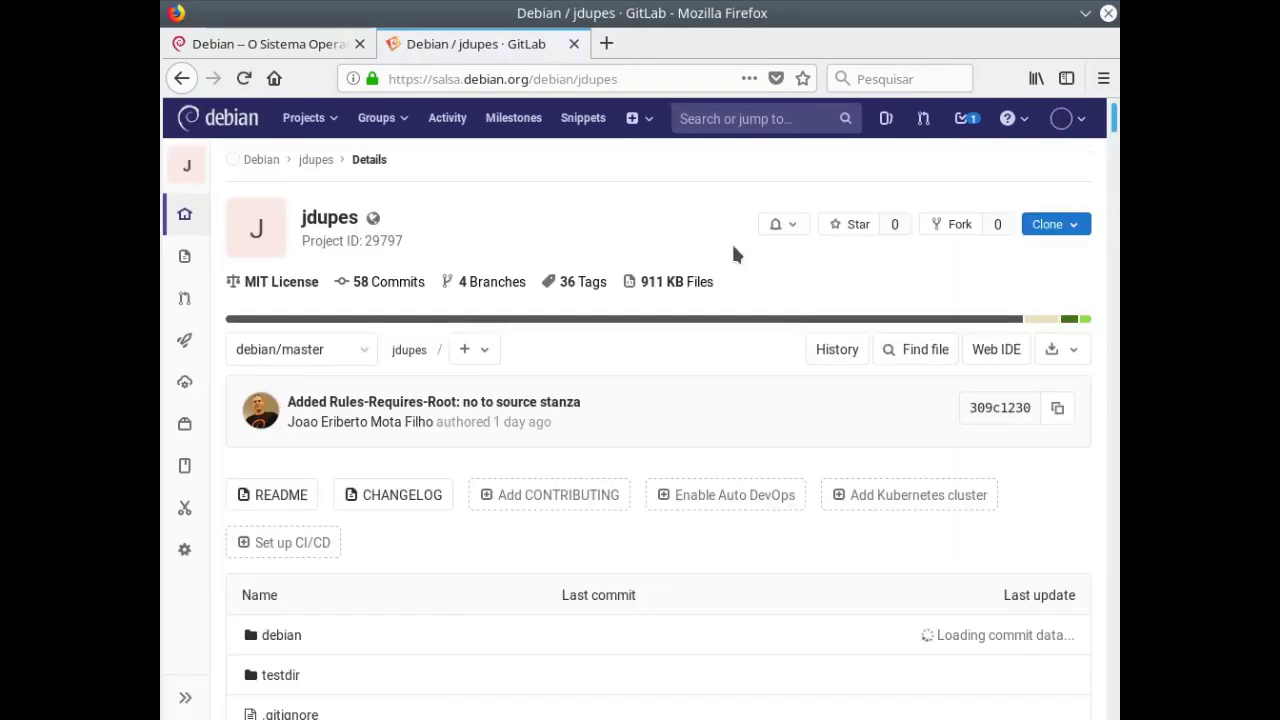
mouse_move(185, 557)
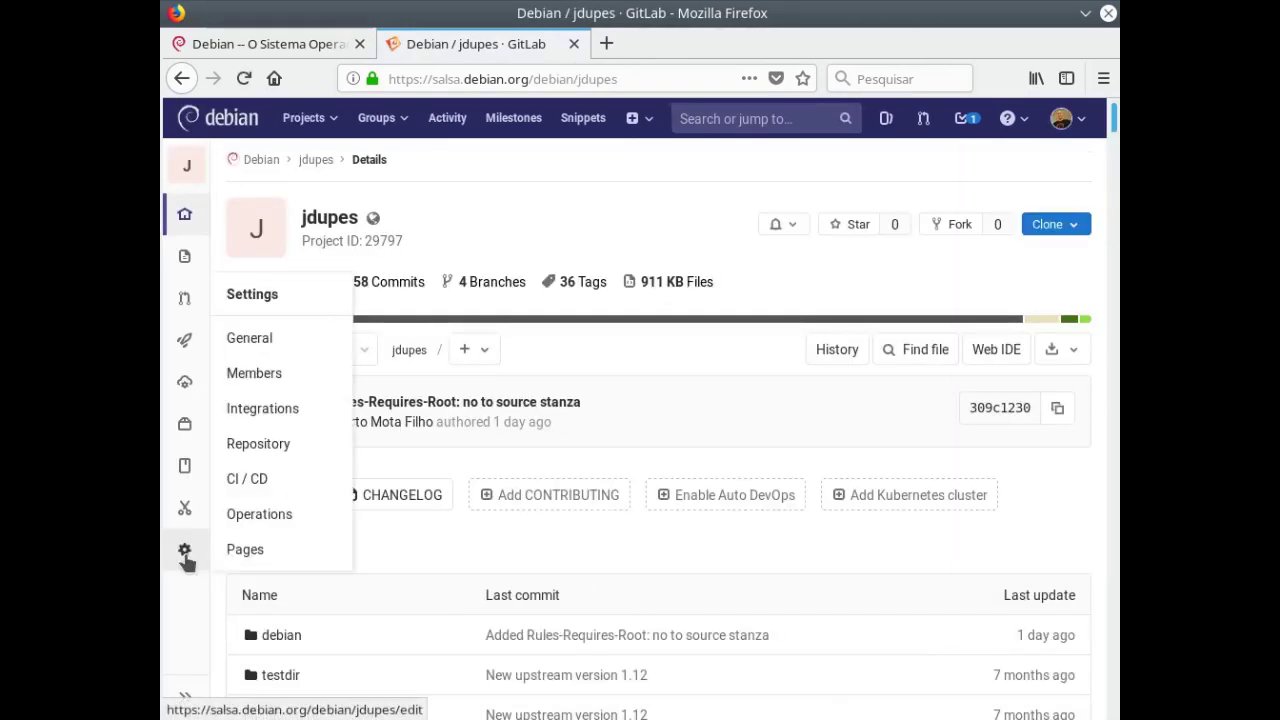
click(250, 387)
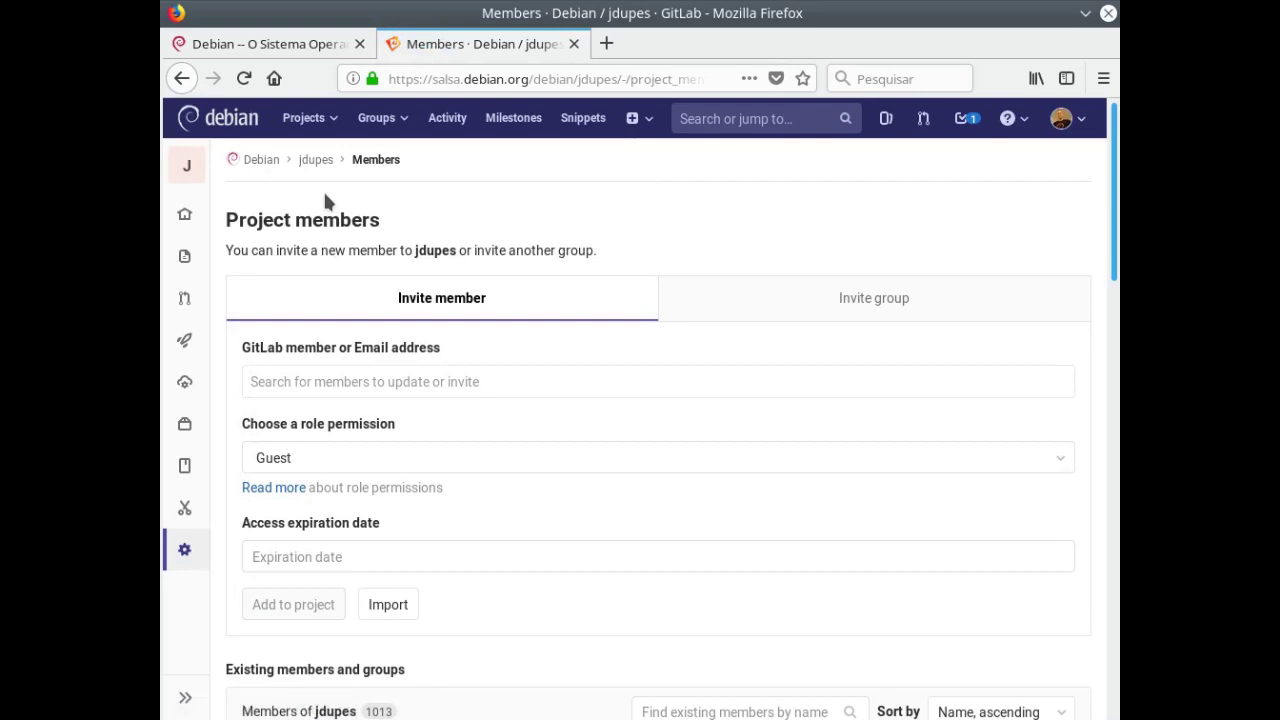
Find the guest user to invite by first name, select the matching account, and set the role permission to Developer
click(390, 382)
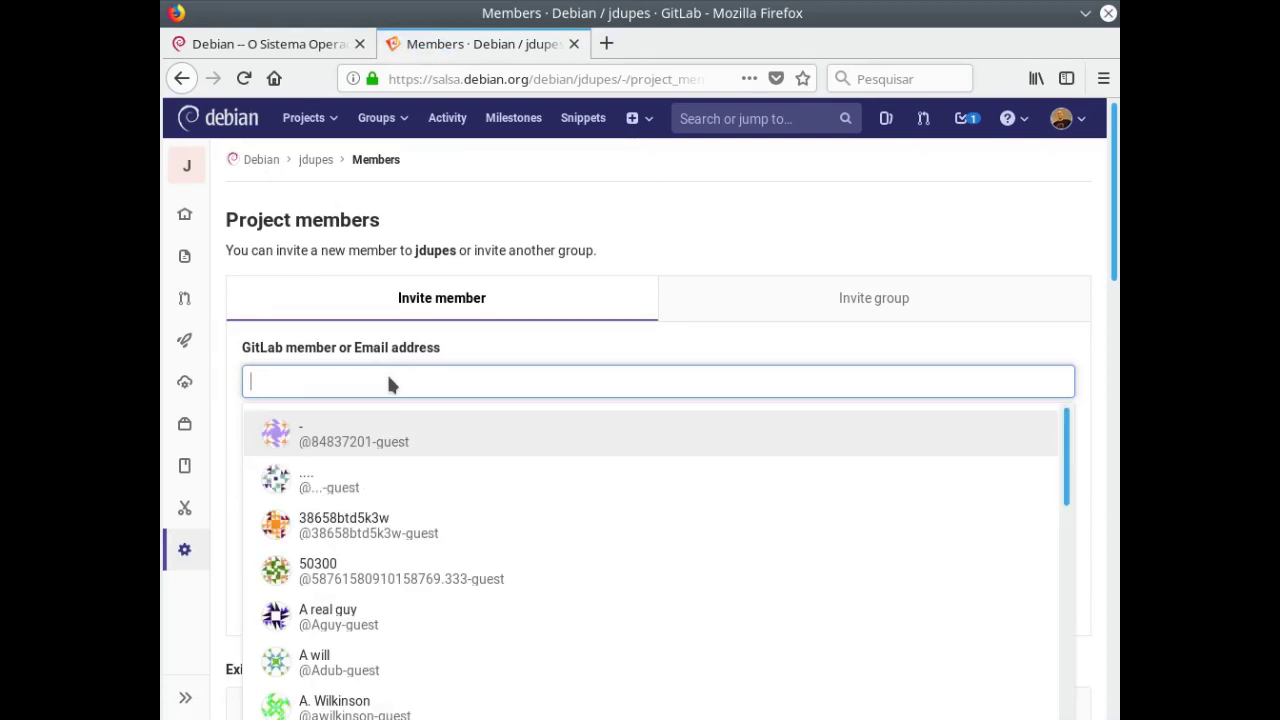
text(thiago)
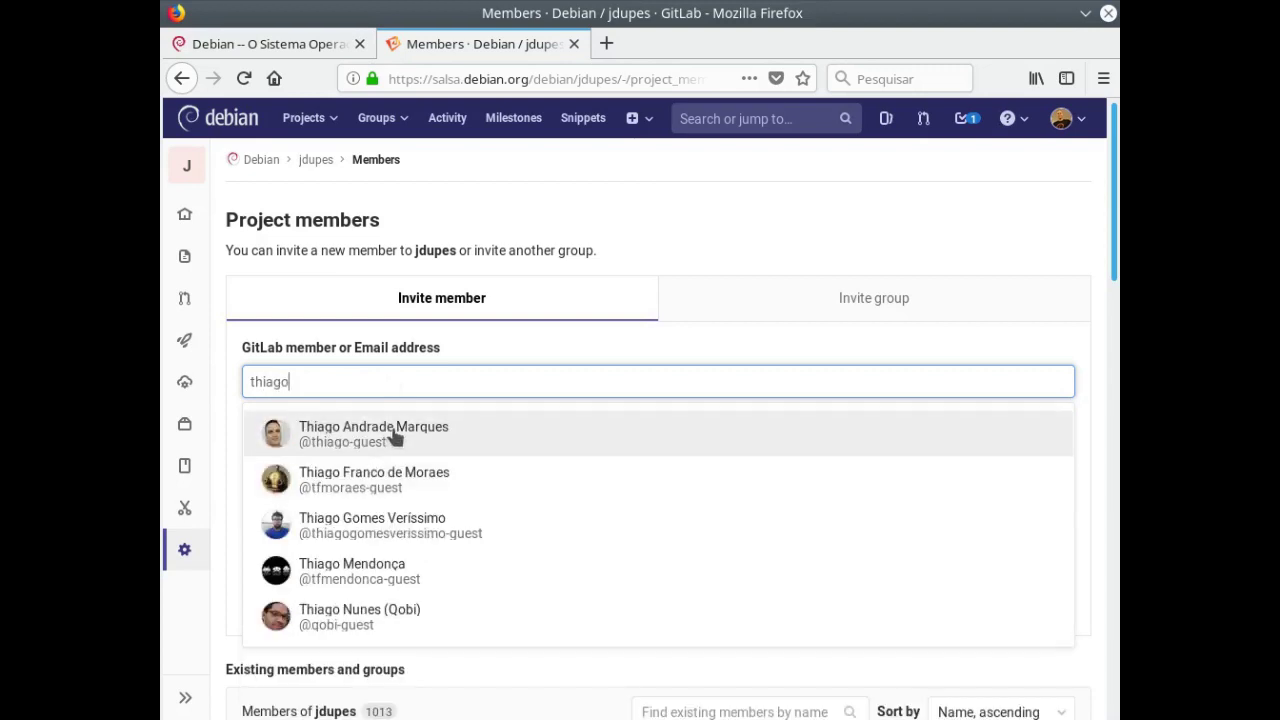
click(363, 450)
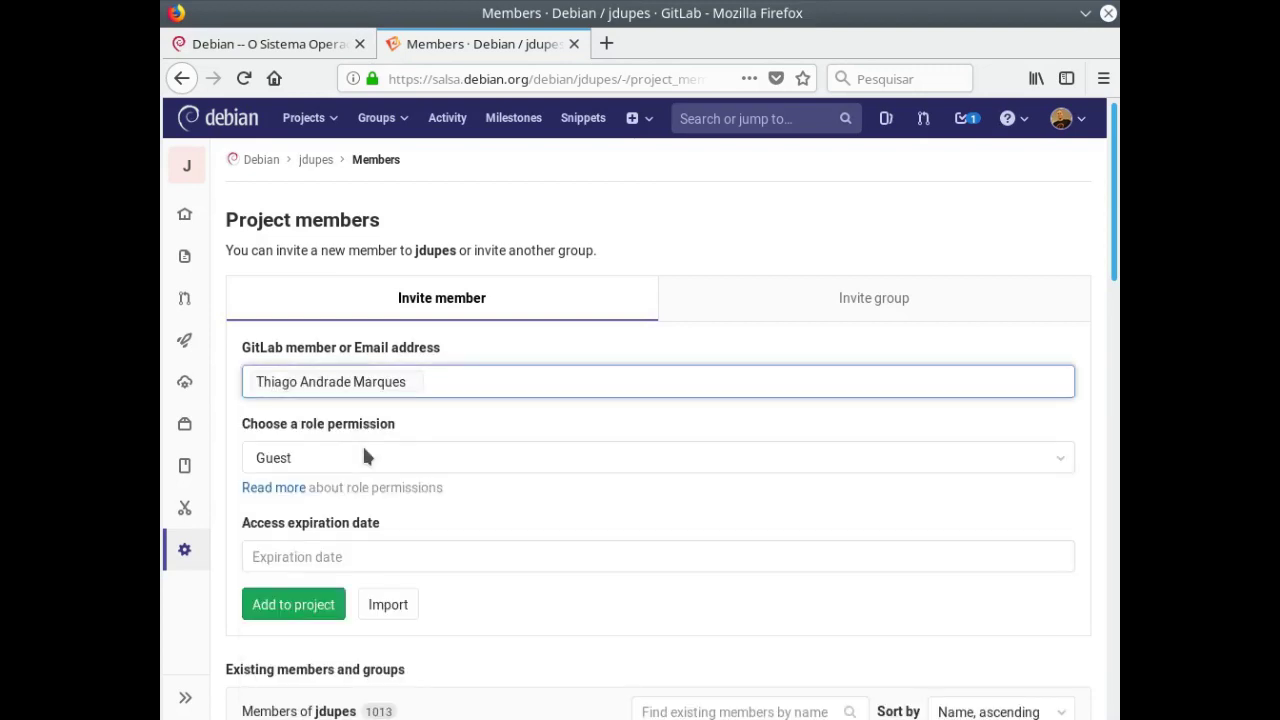
scroll(506, 434, down, 3)
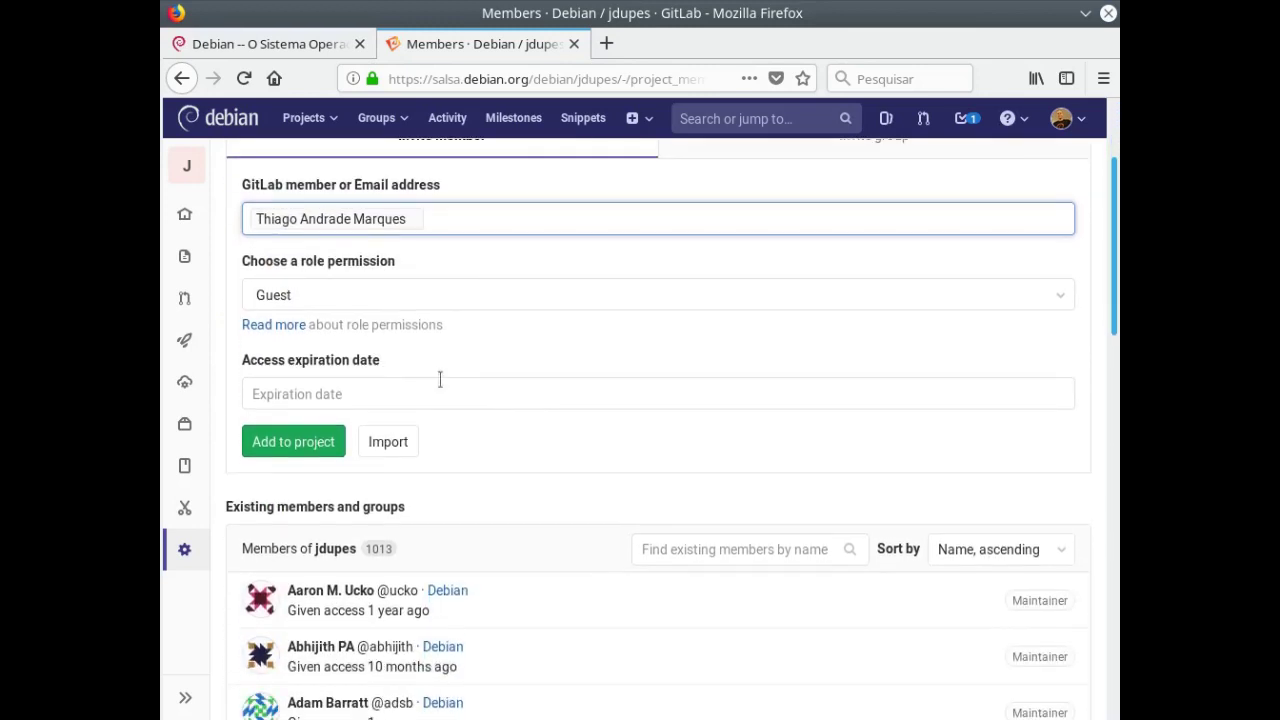
click(361, 298)
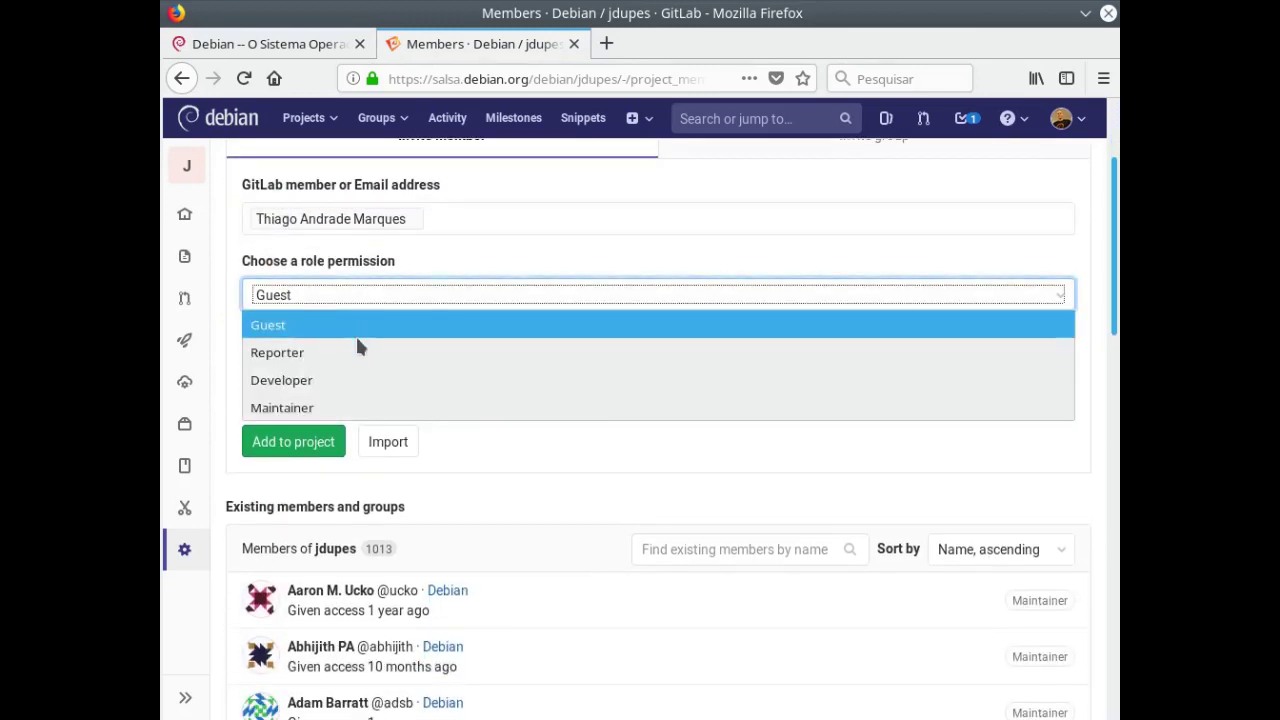
click(353, 385)
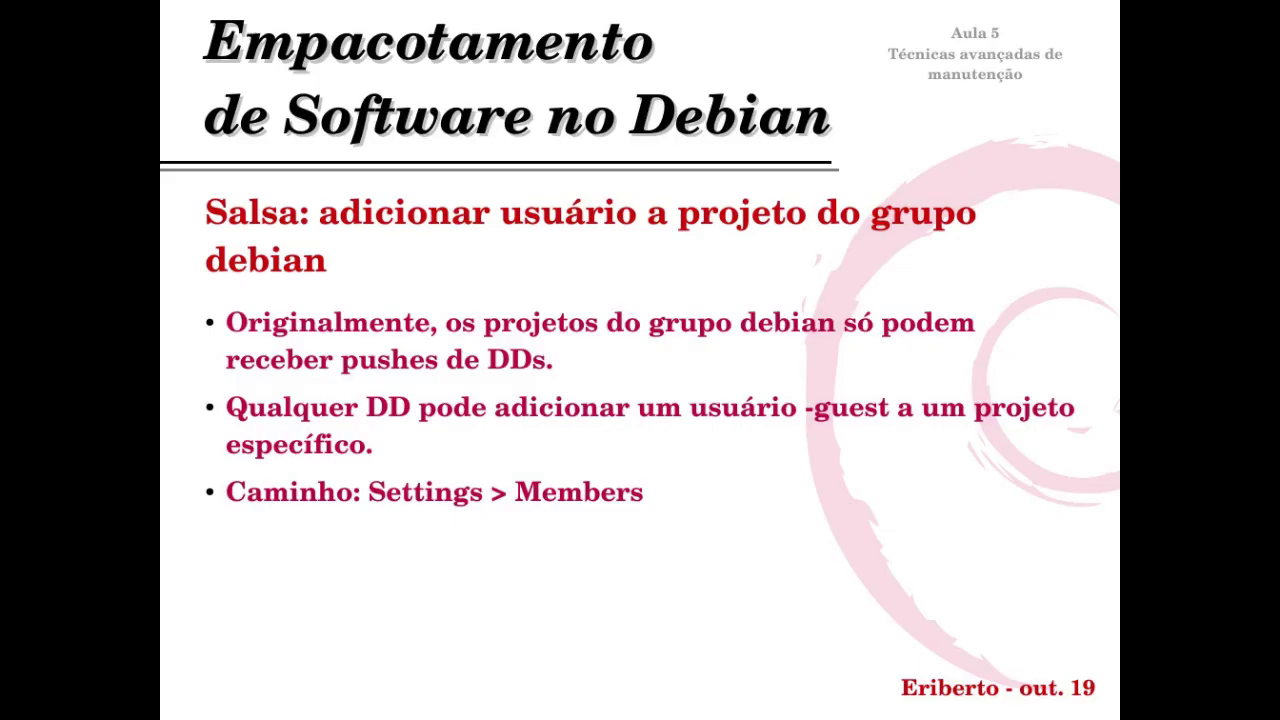
key(Page_Down)
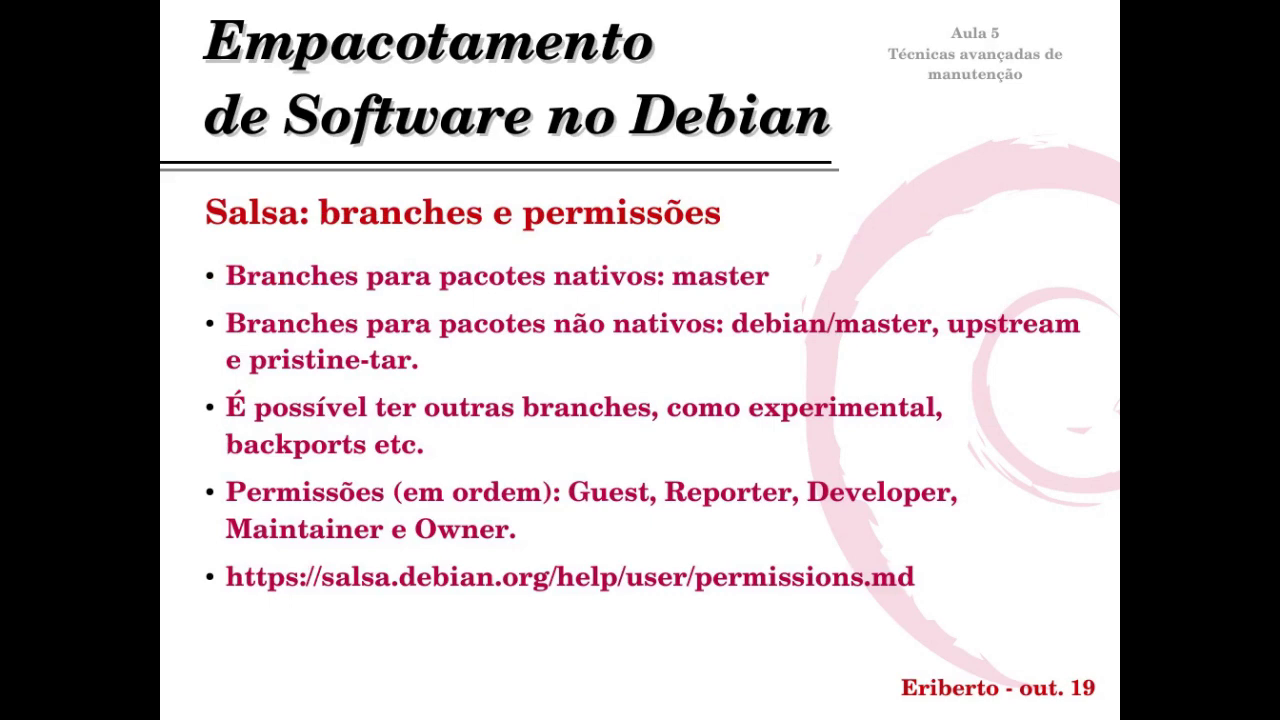
key(Page_Down)
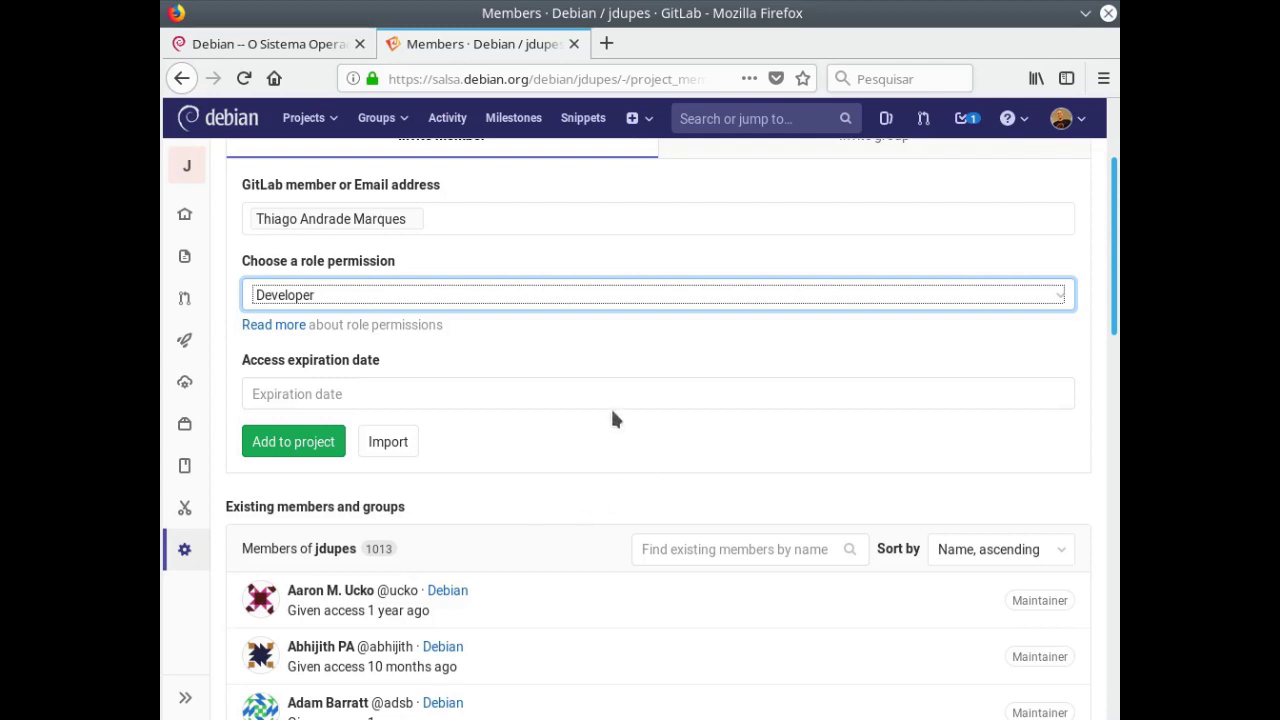
Look at the access expiration date calendar for the invited member and close it without choosing a date
scroll(543, 400, down, 1)
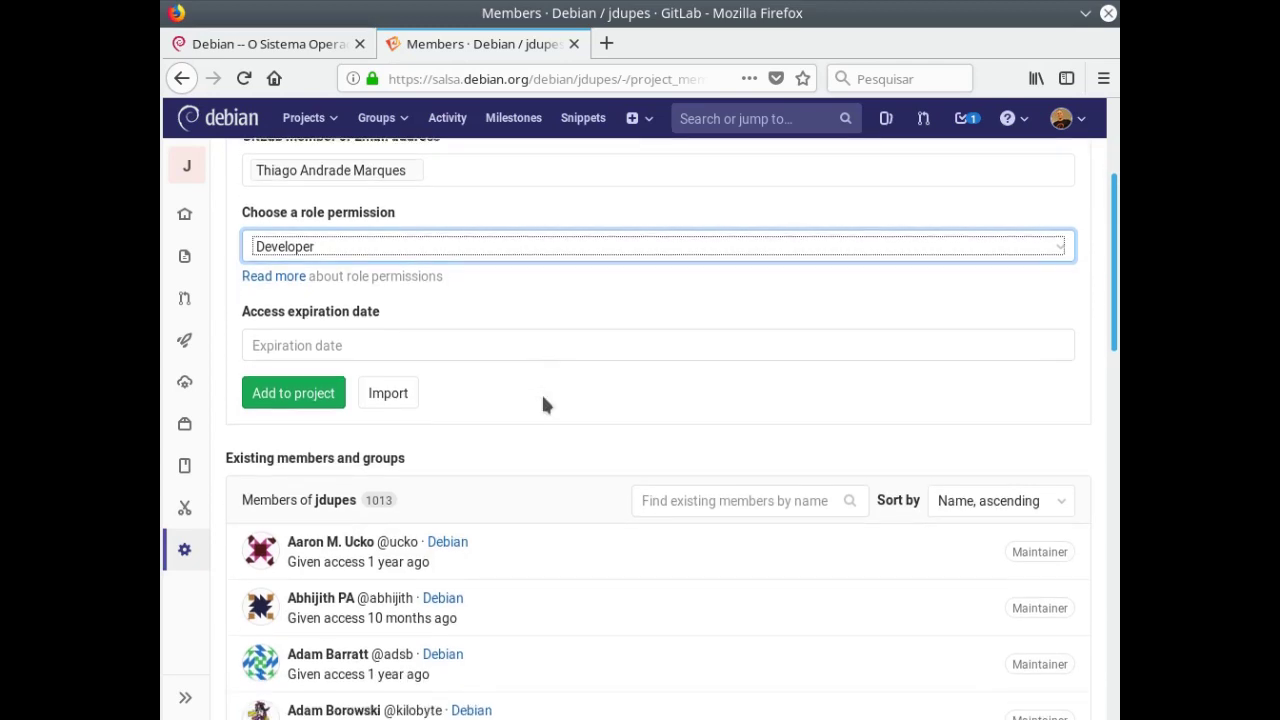
scroll(424, 368, up, 1)
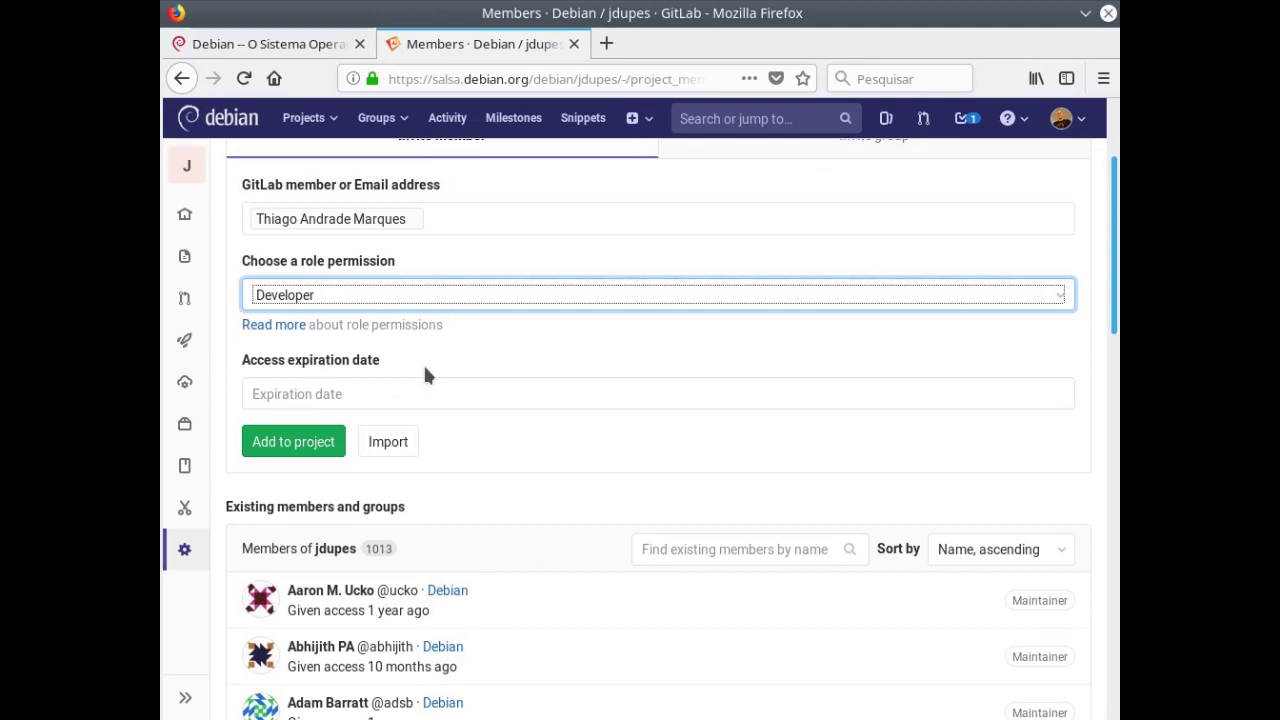
click(252, 392)
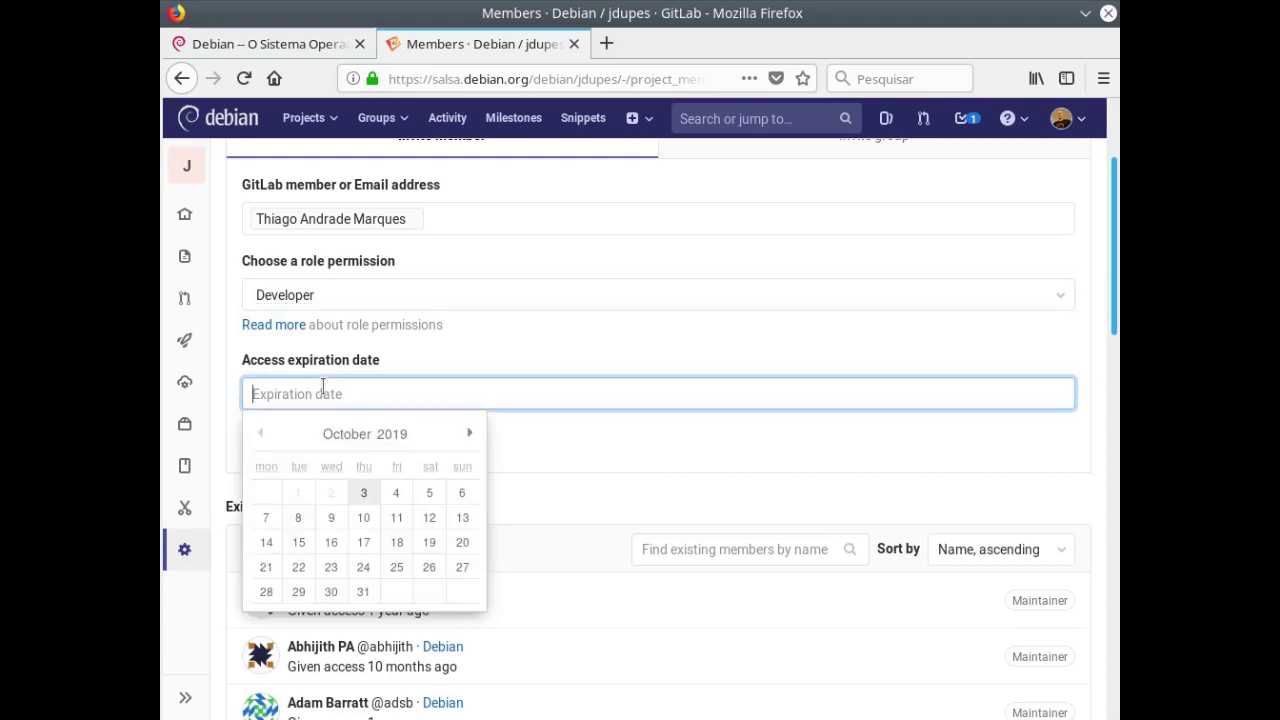
click(443, 359)
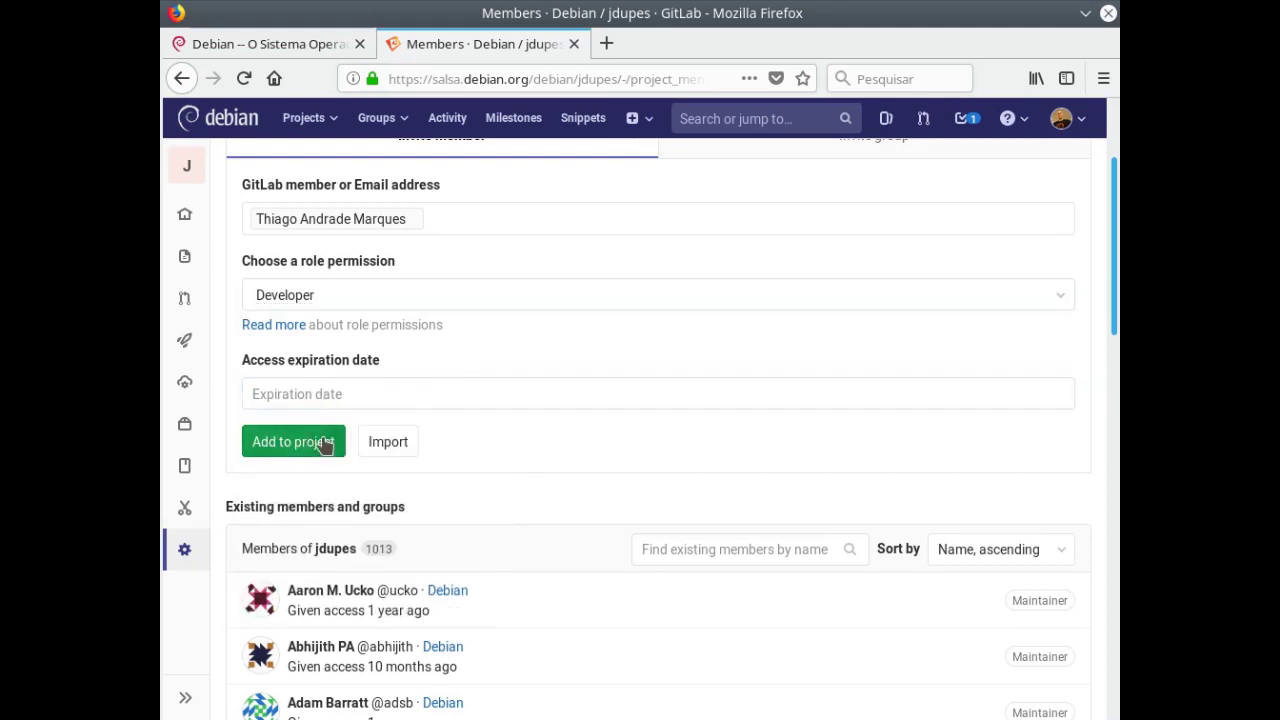
Set the access expiration date to 2019-10-04 and add the selected user to the jdupes project
click(330, 392)
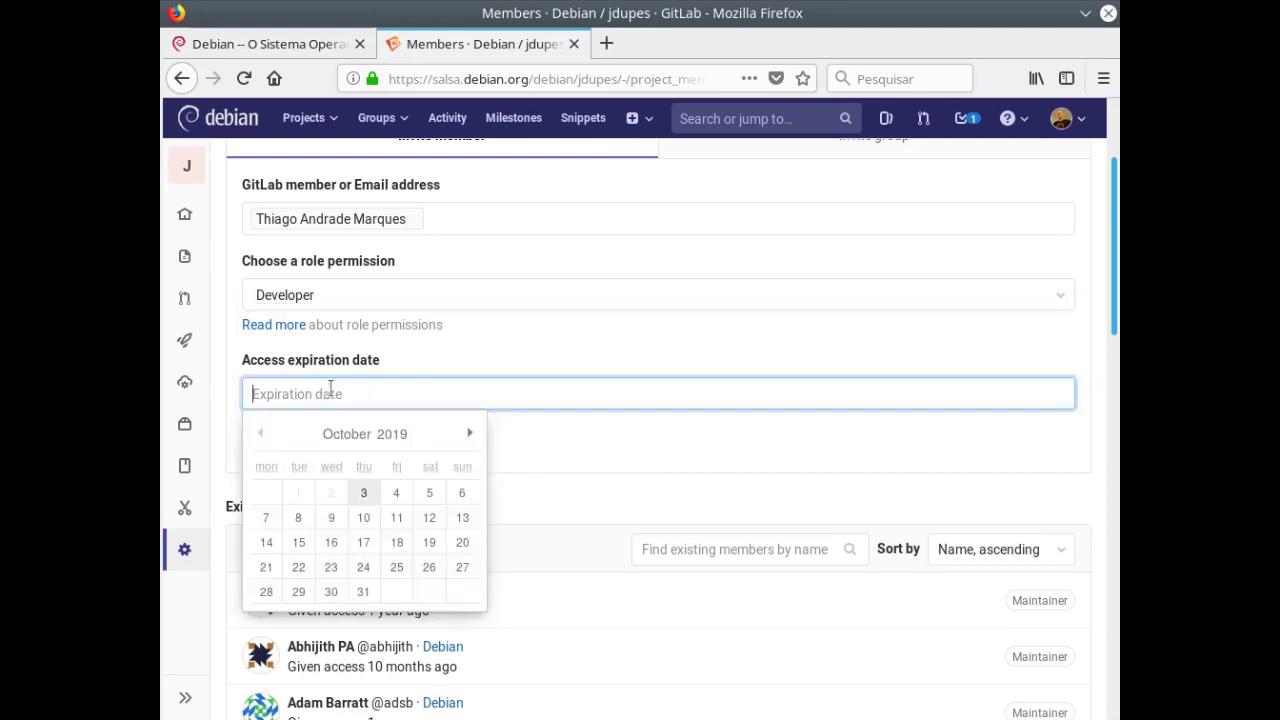
click(396, 493)
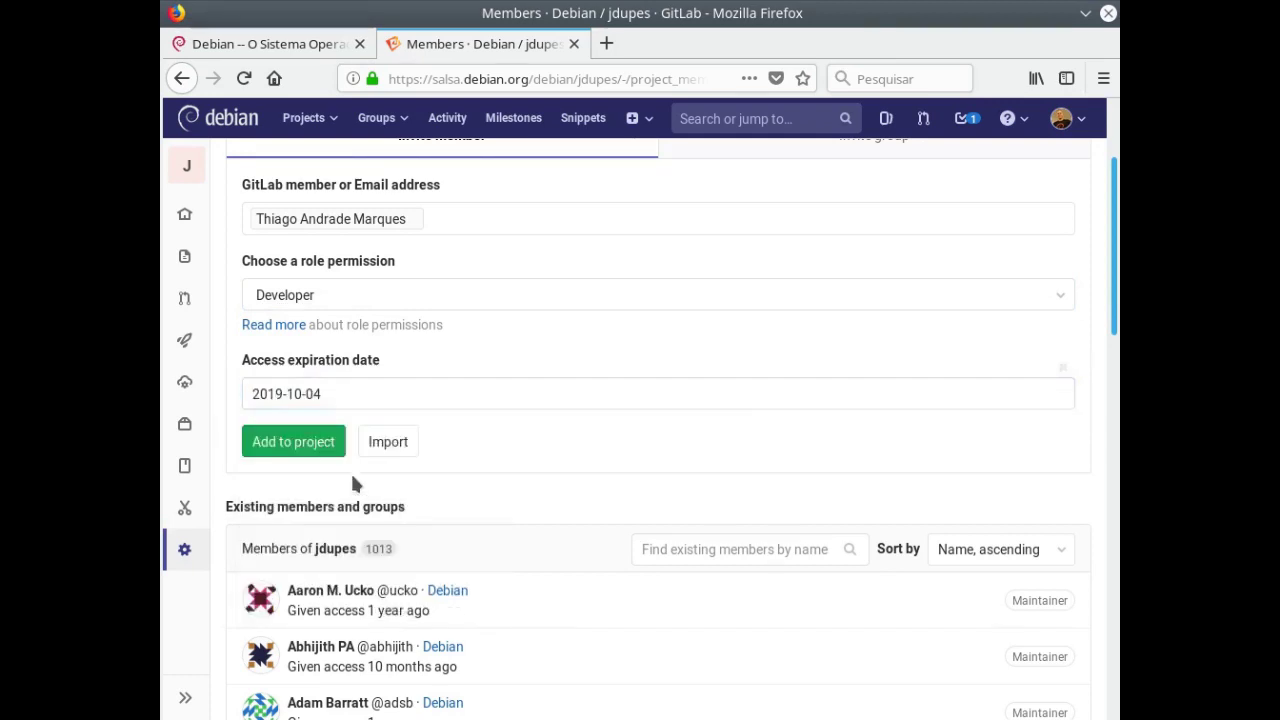
click(310, 460)
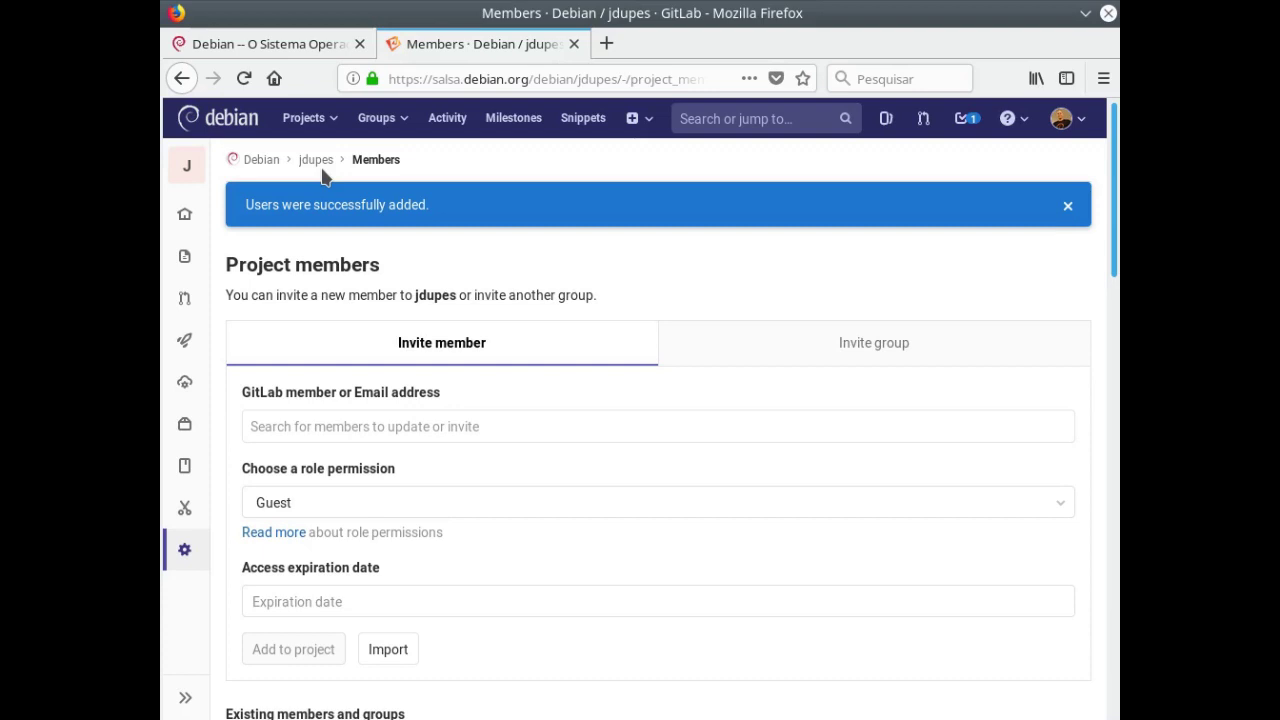
Open the jdupes Repository settings and expand Protected Branches to examine who is allowed to merge and push
mouse_move(187, 556)
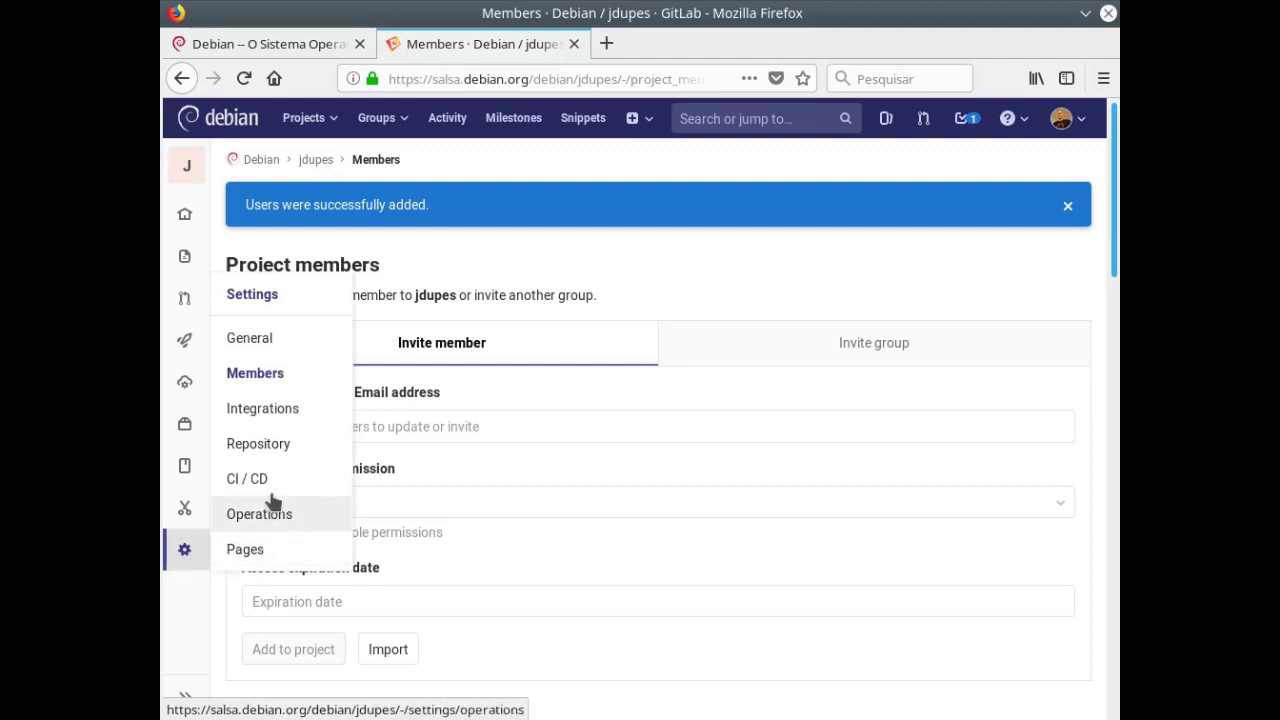
click(273, 455)
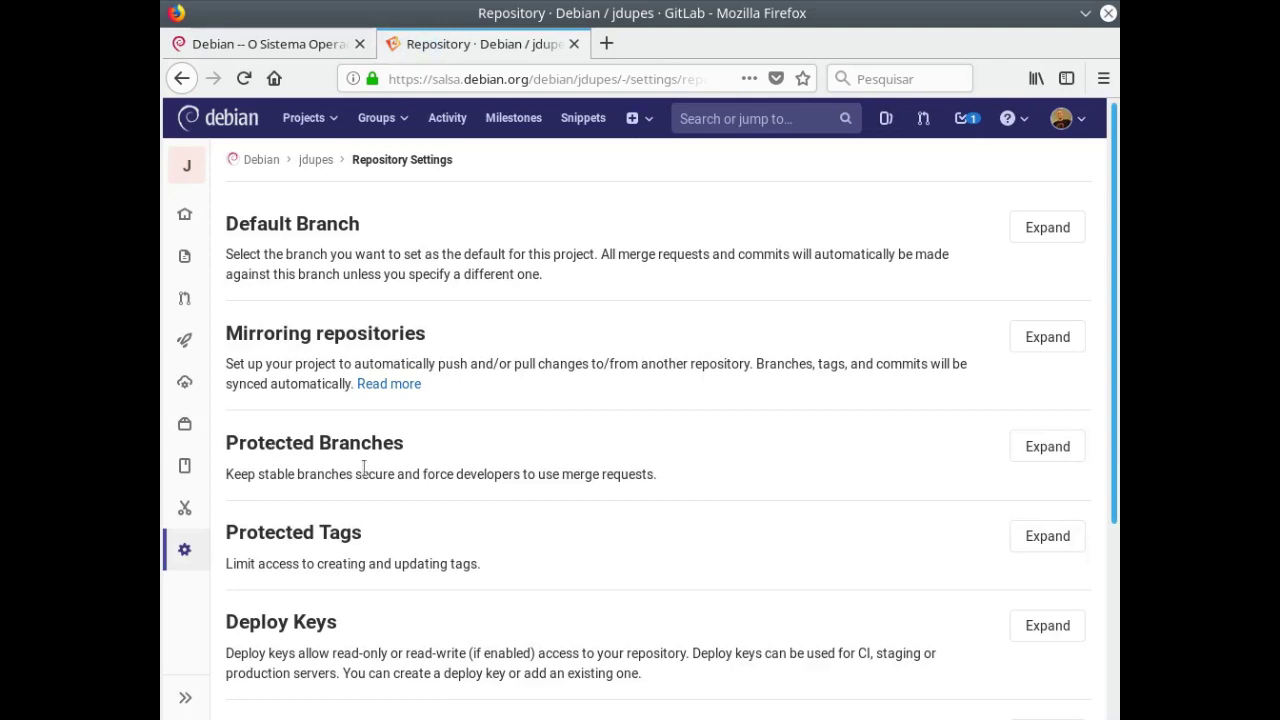
click(1031, 446)
scroll(706, 441, down, 5)
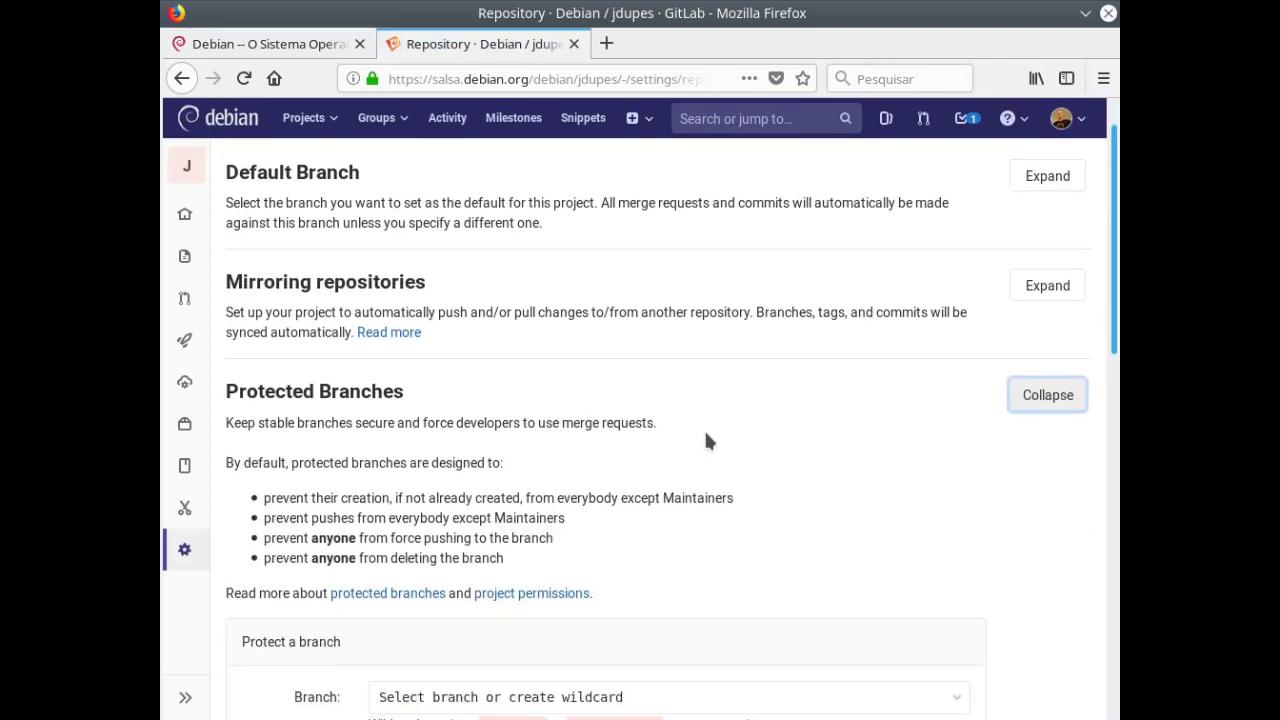
scroll(700, 520, down, 1)
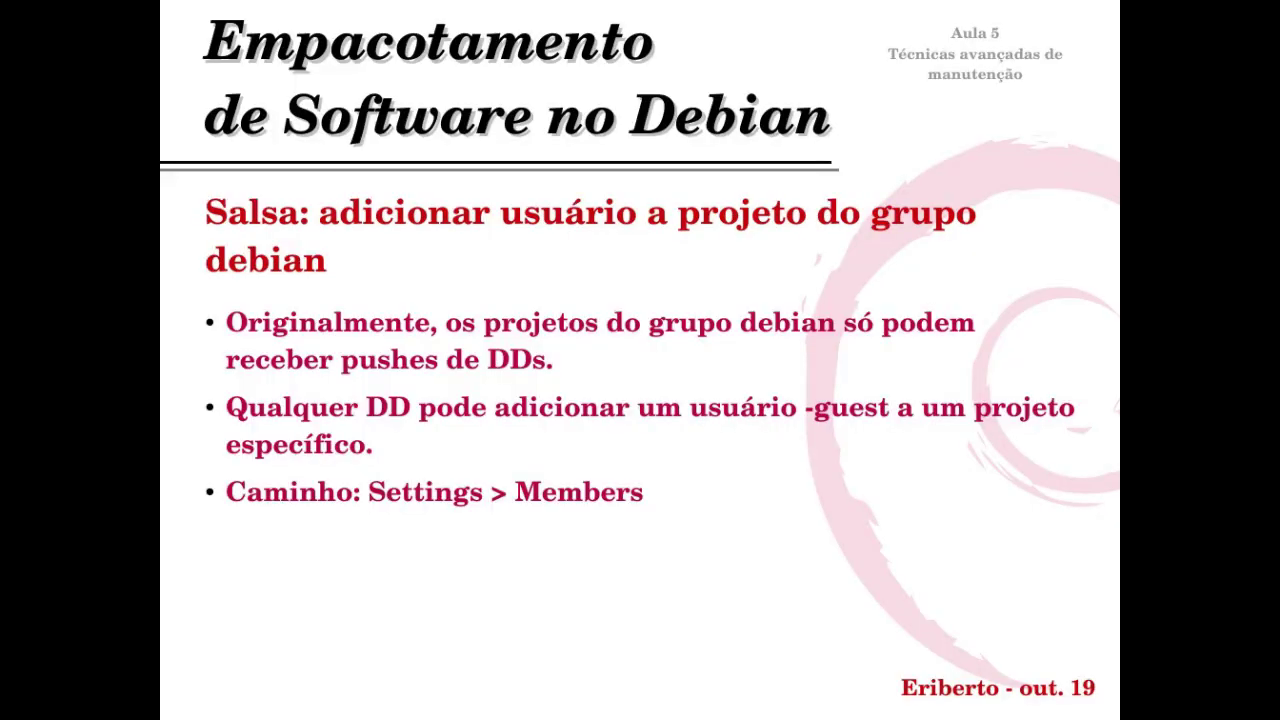
key(Right)
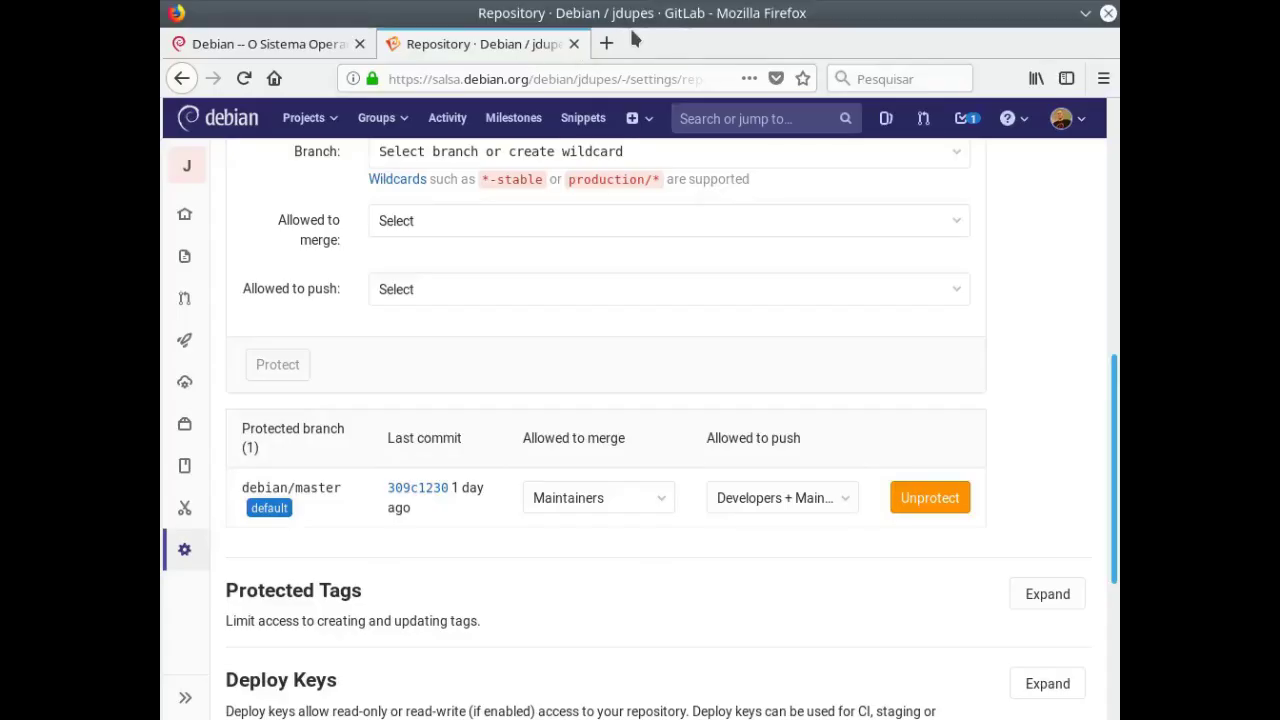
Look up the collada2gltf package on tracker.debian.org in a new tab and examine its required actions, testing migrations and news
key(ctrl+t)
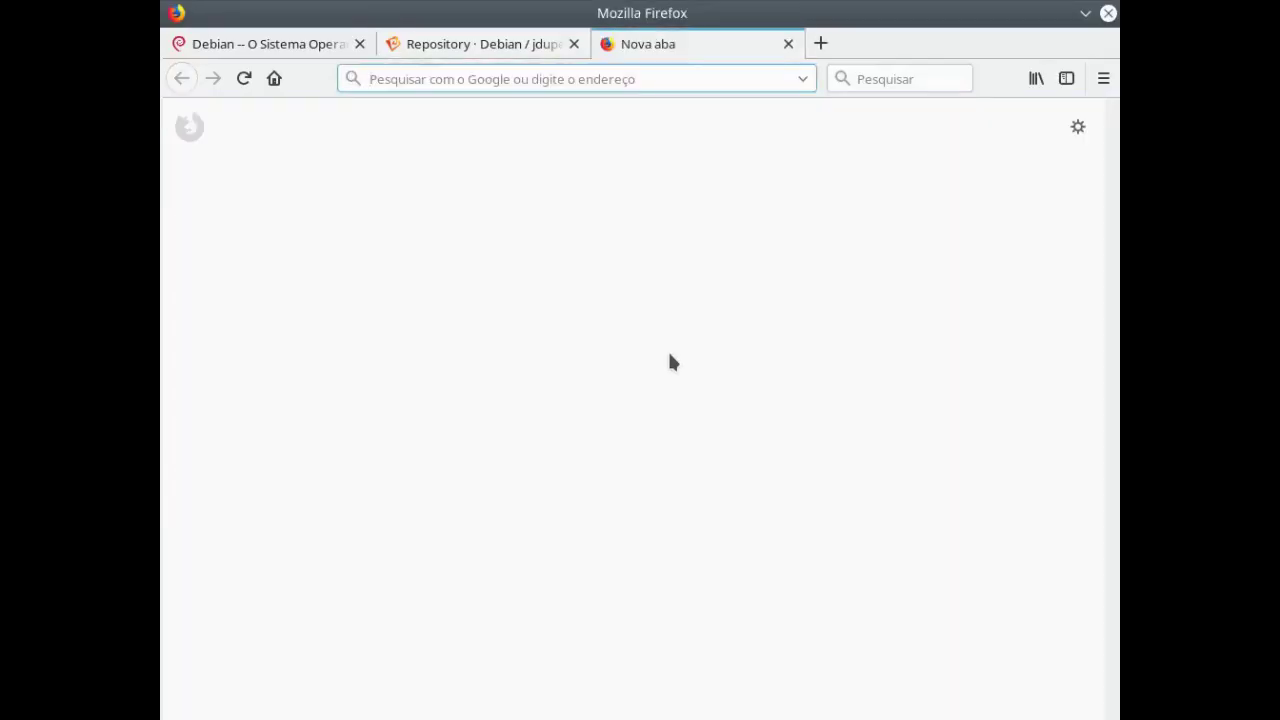
text(tracker.debian.org/)
key(Return)
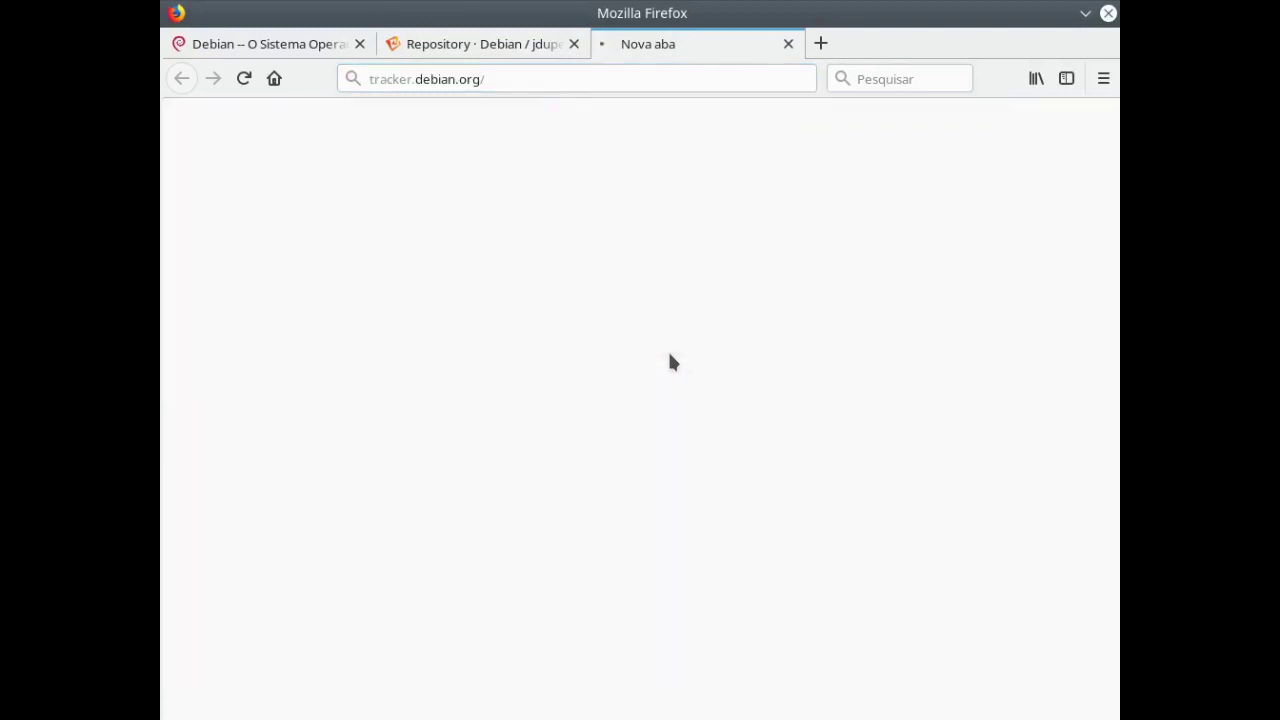
click(578, 329)
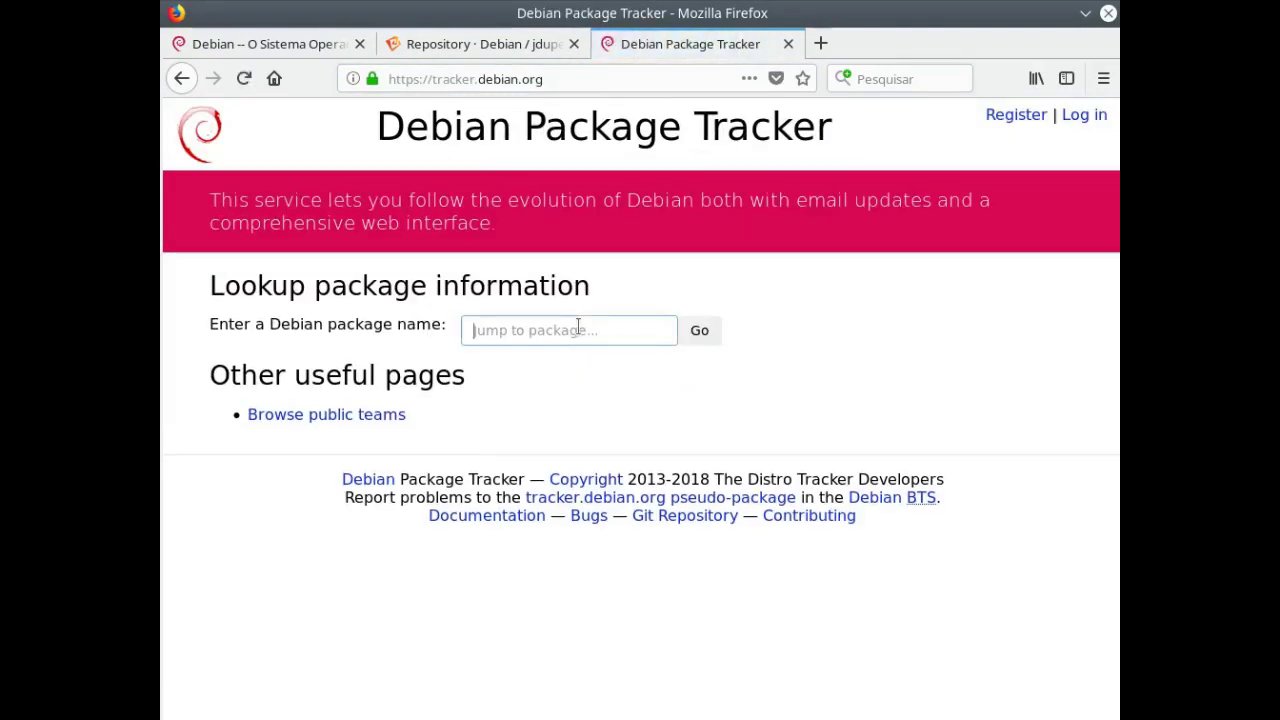
text(collada)
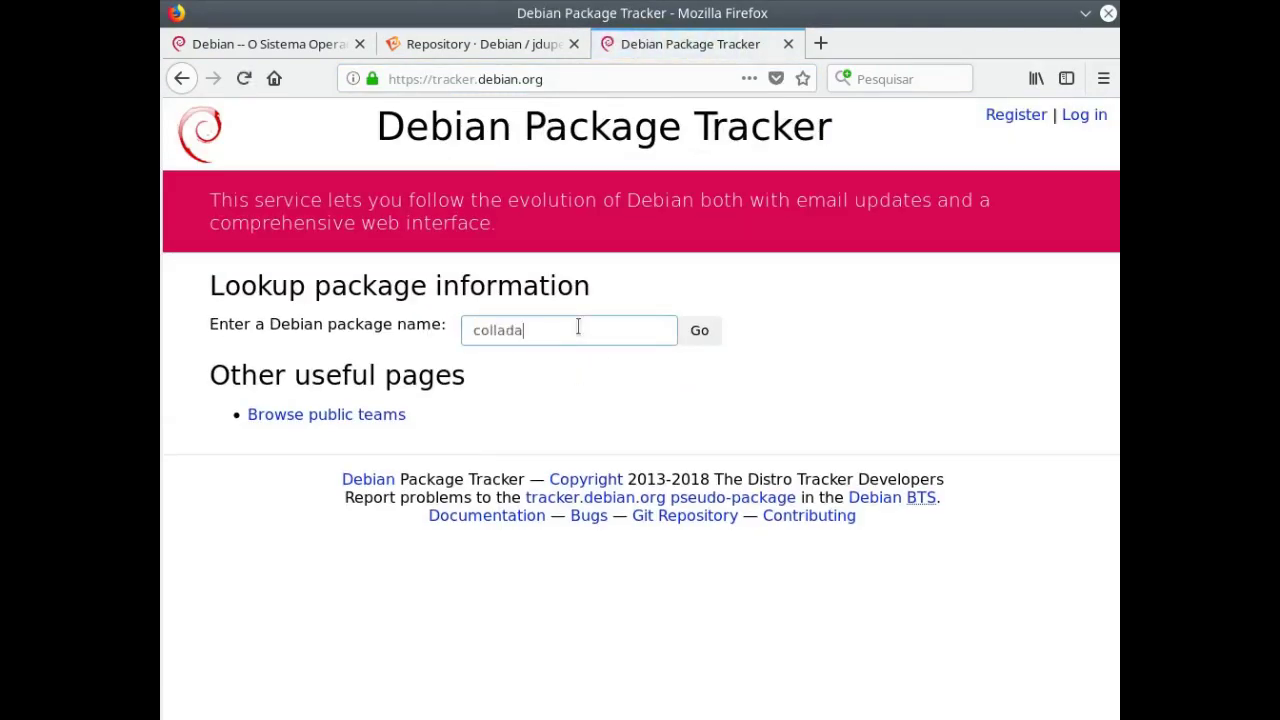
click(557, 410)
click(692, 331)
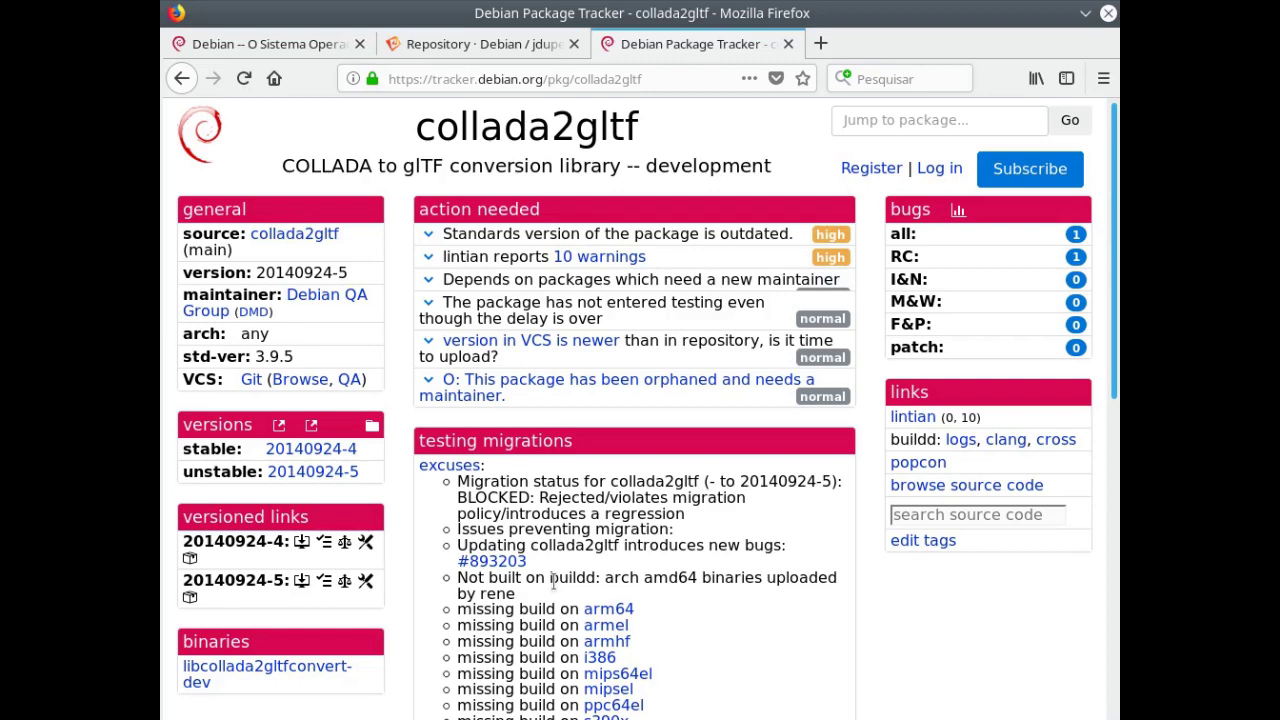
scroll(553, 582, down, 7)
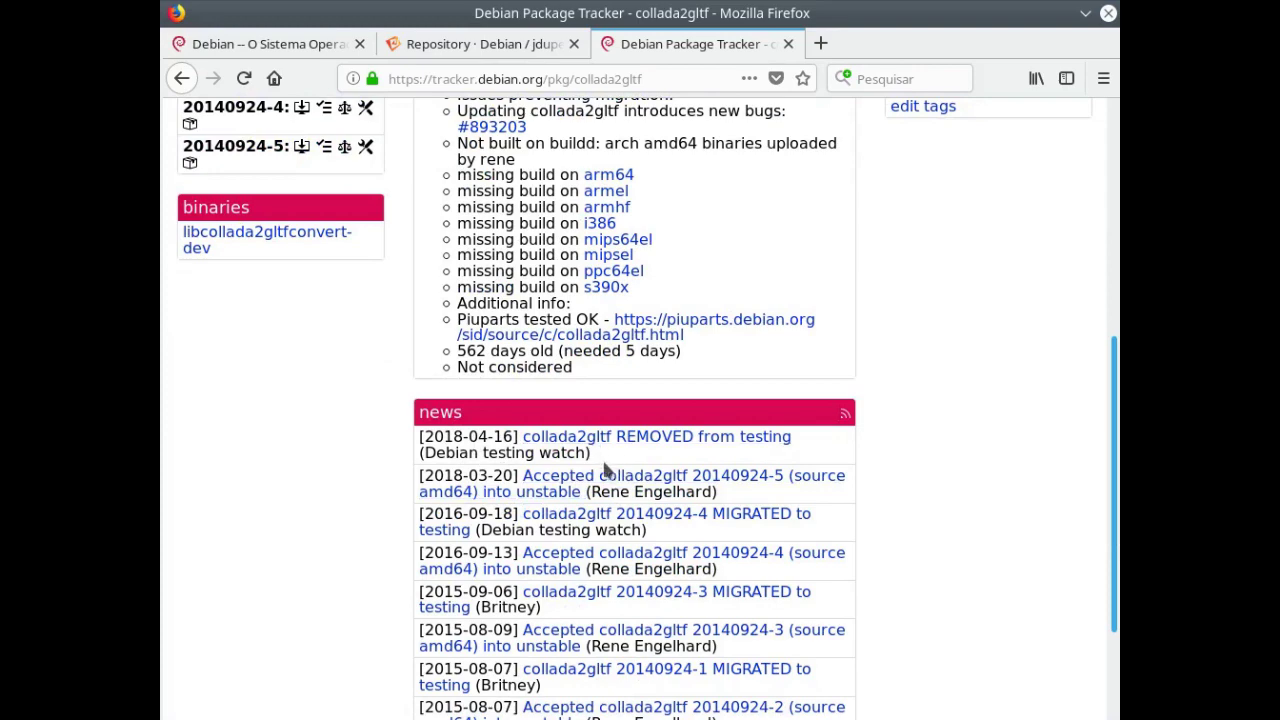
scroll(606, 470, up, 3)
scroll(606, 470, up, 1)
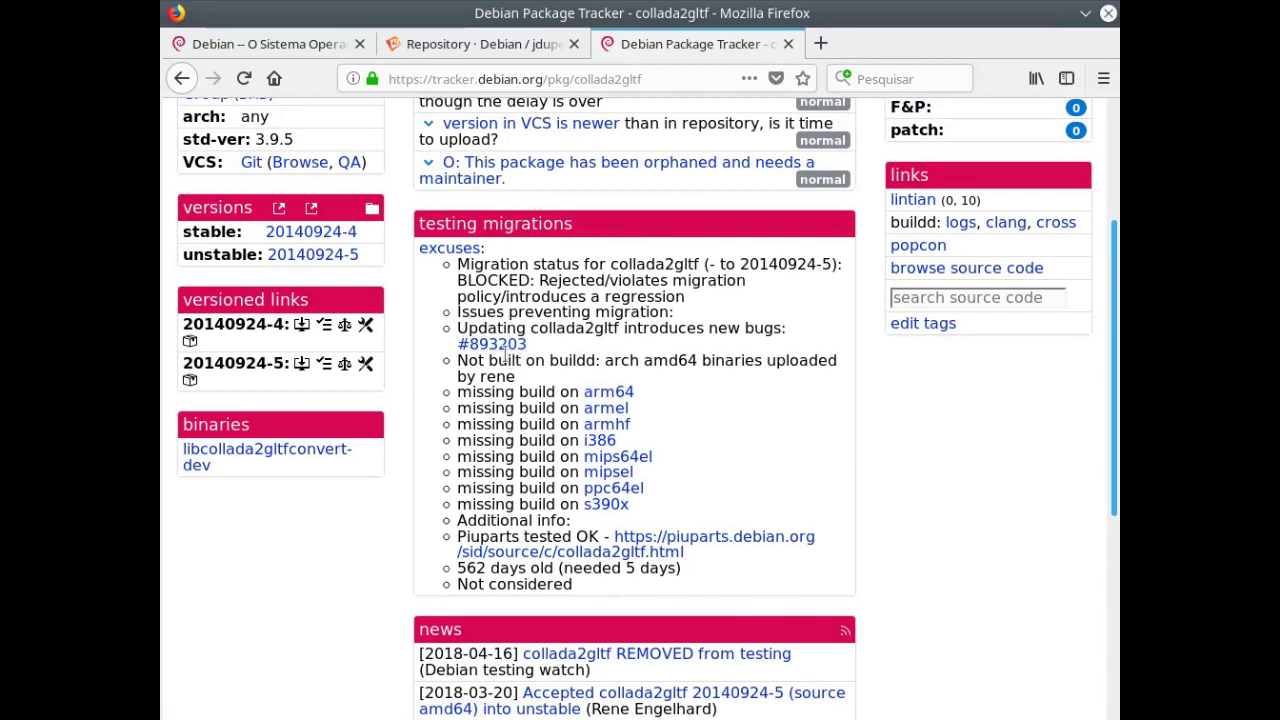
scroll(506, 352, up, 4)
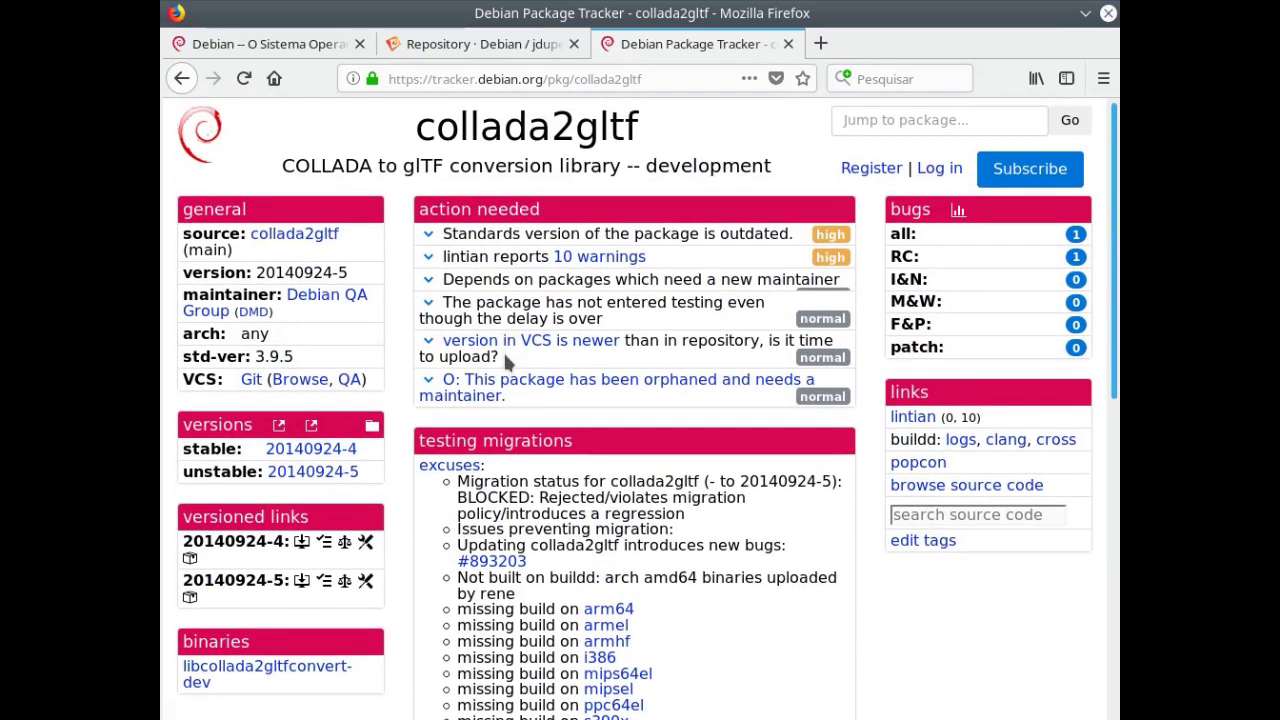
Open salsa.debian.org in another new tab, search for collada and open the Debian / collada2gltf project
click(820, 44)
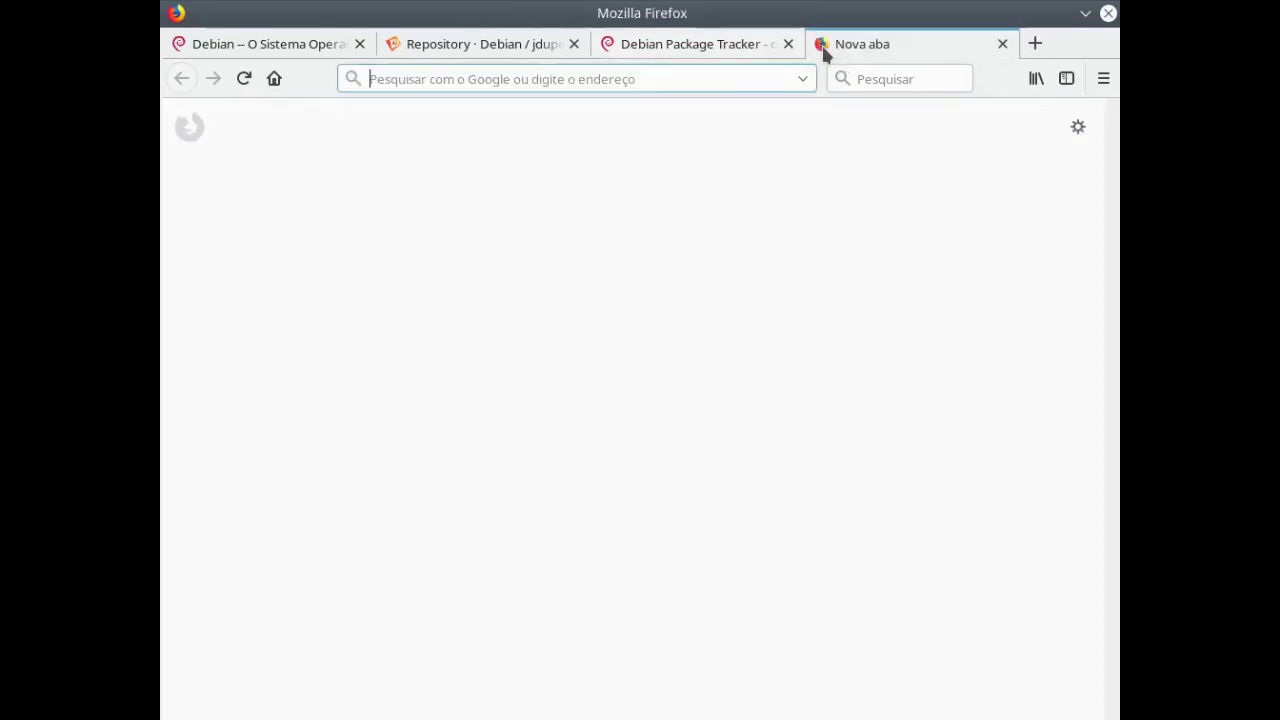
text(sals)
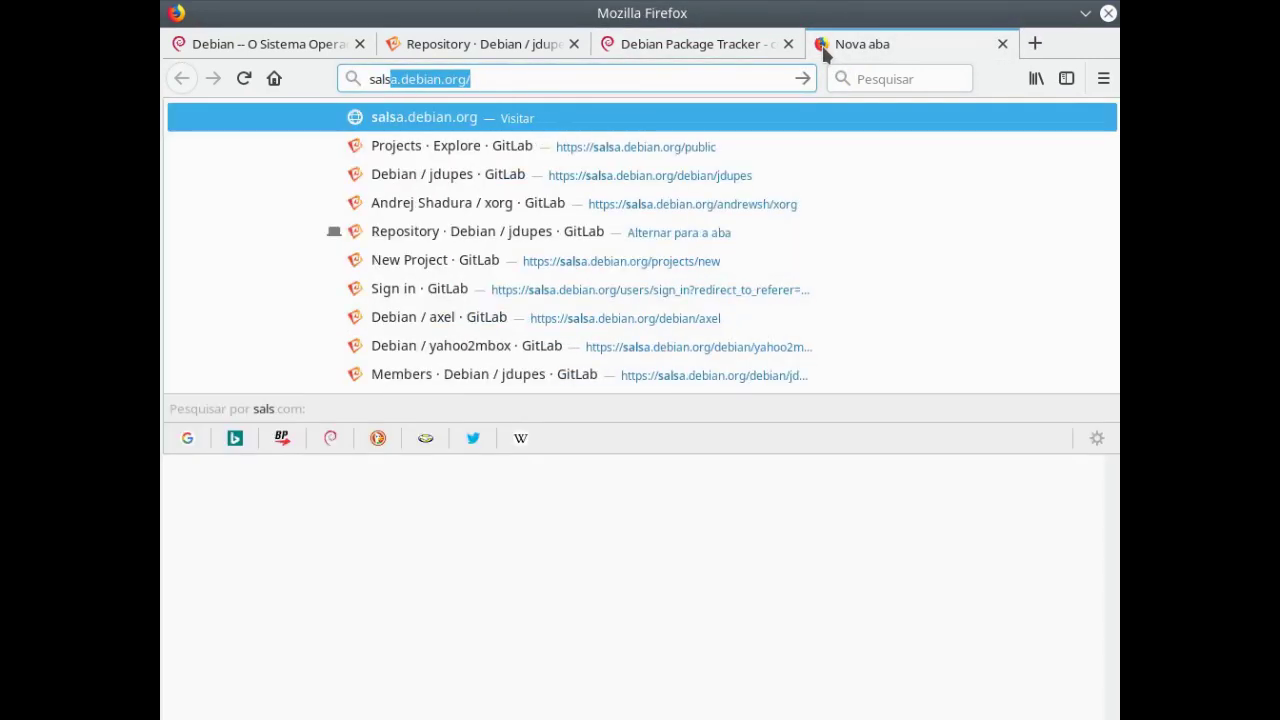
key(Return)
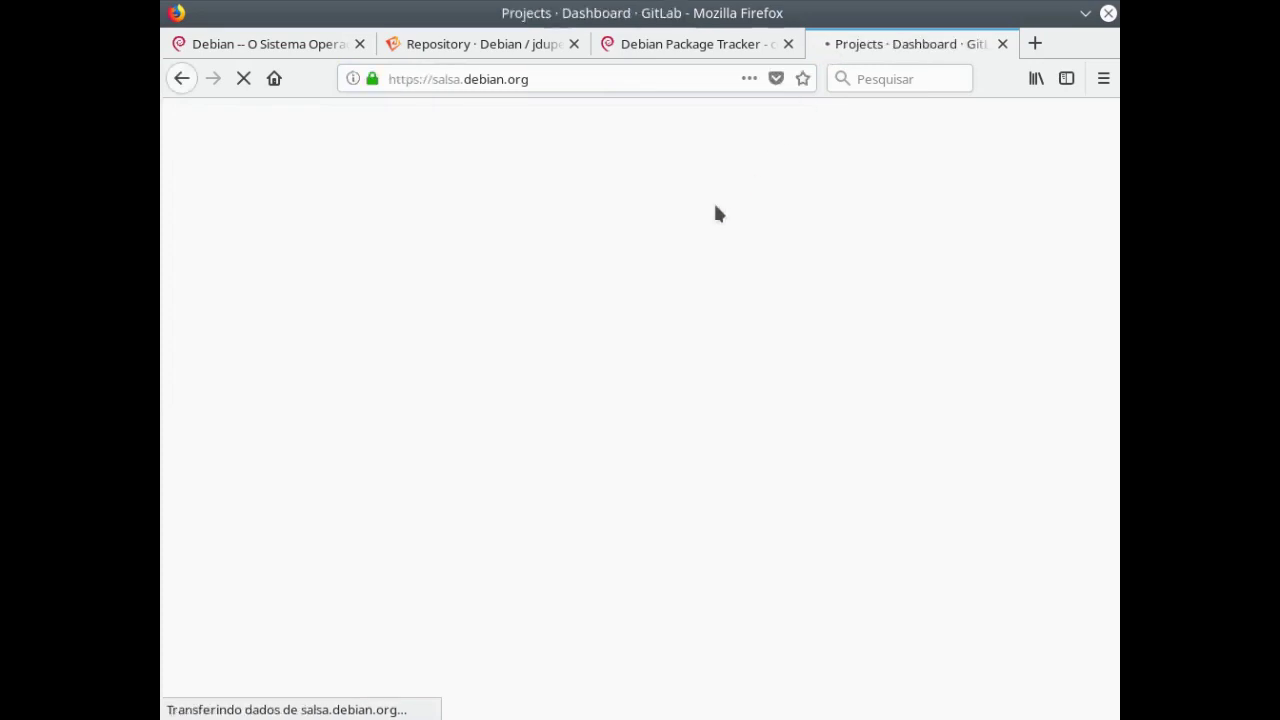
click(738, 119)
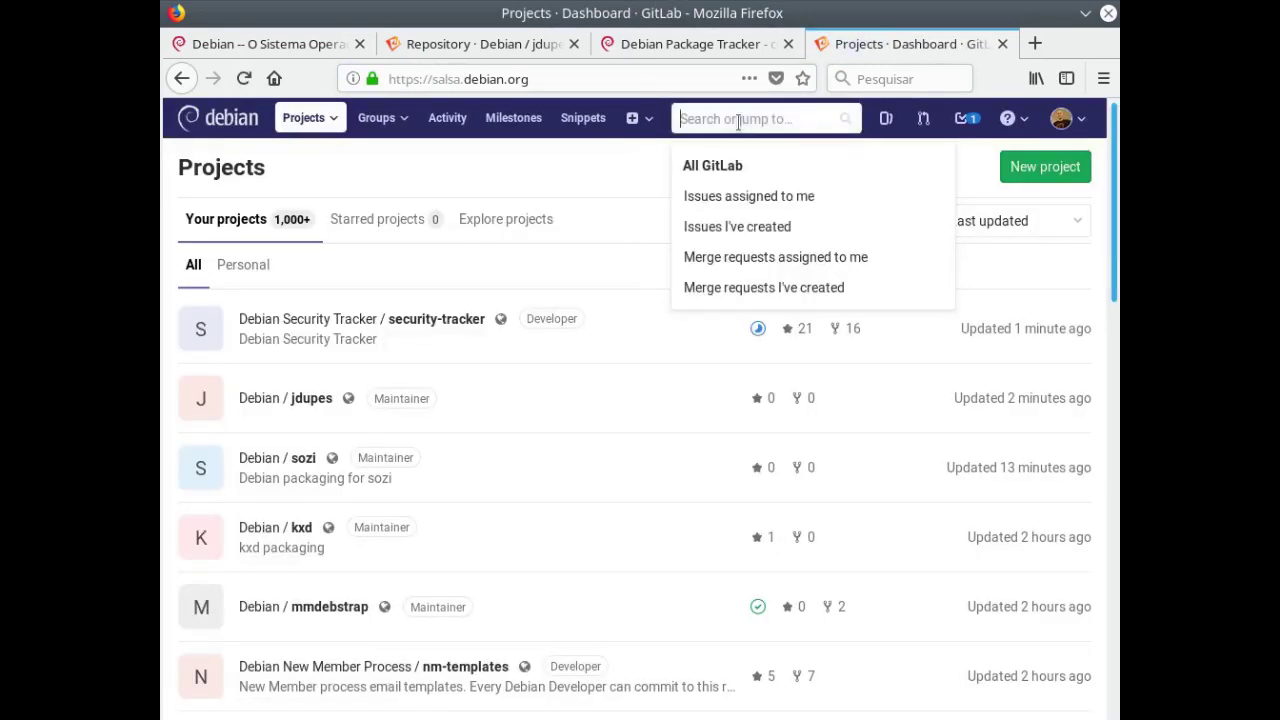
text(collada)
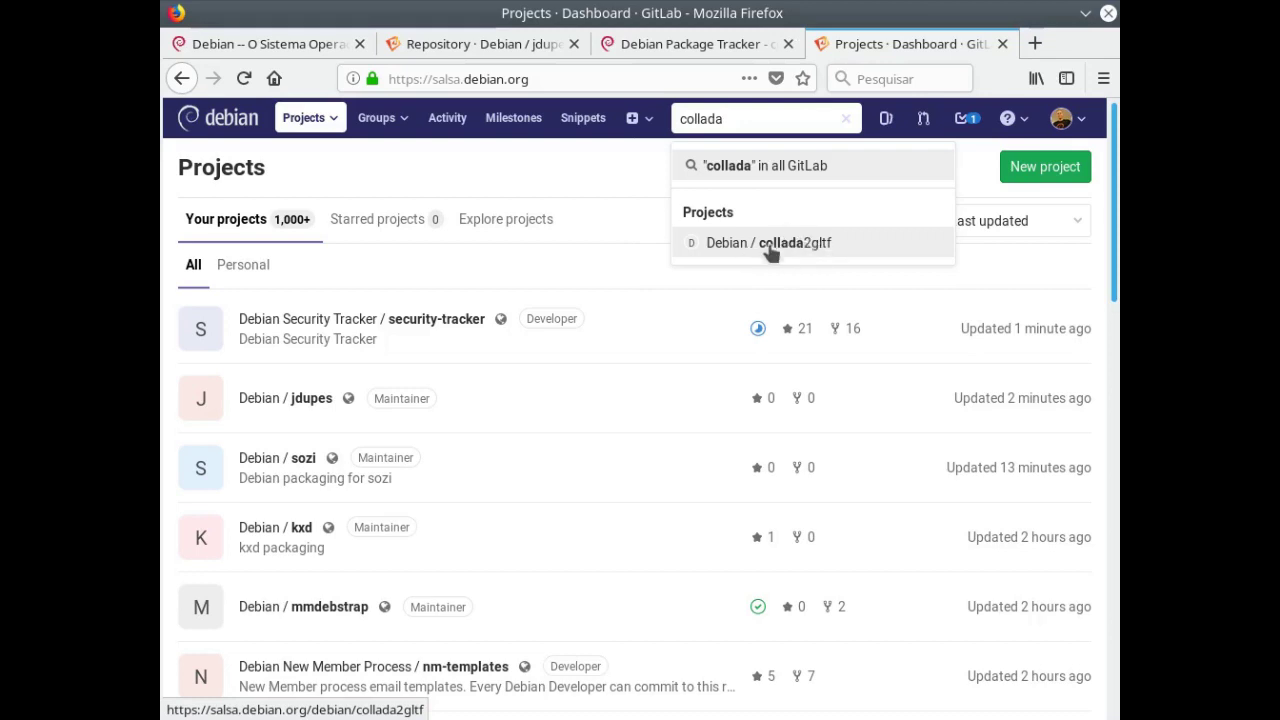
click(770, 250)
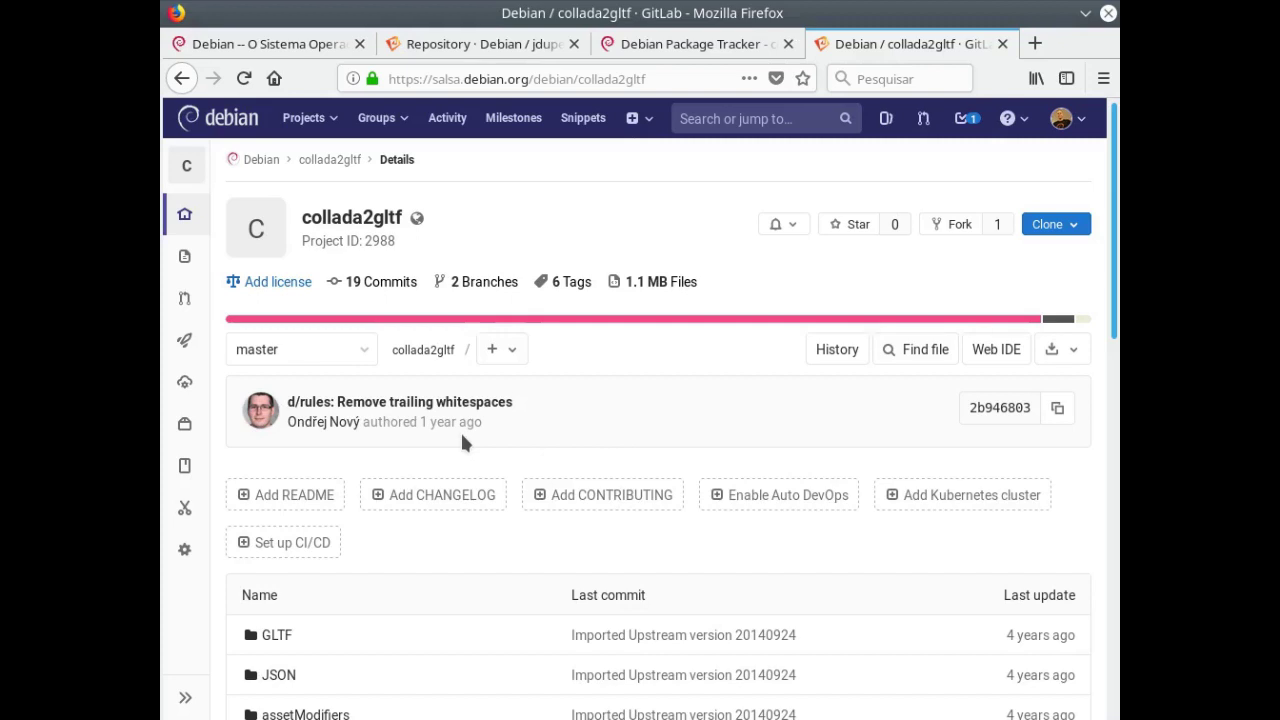
Examine the branches and tags of collada2gltf, and copy the project's SSH clone address
click(367, 352)
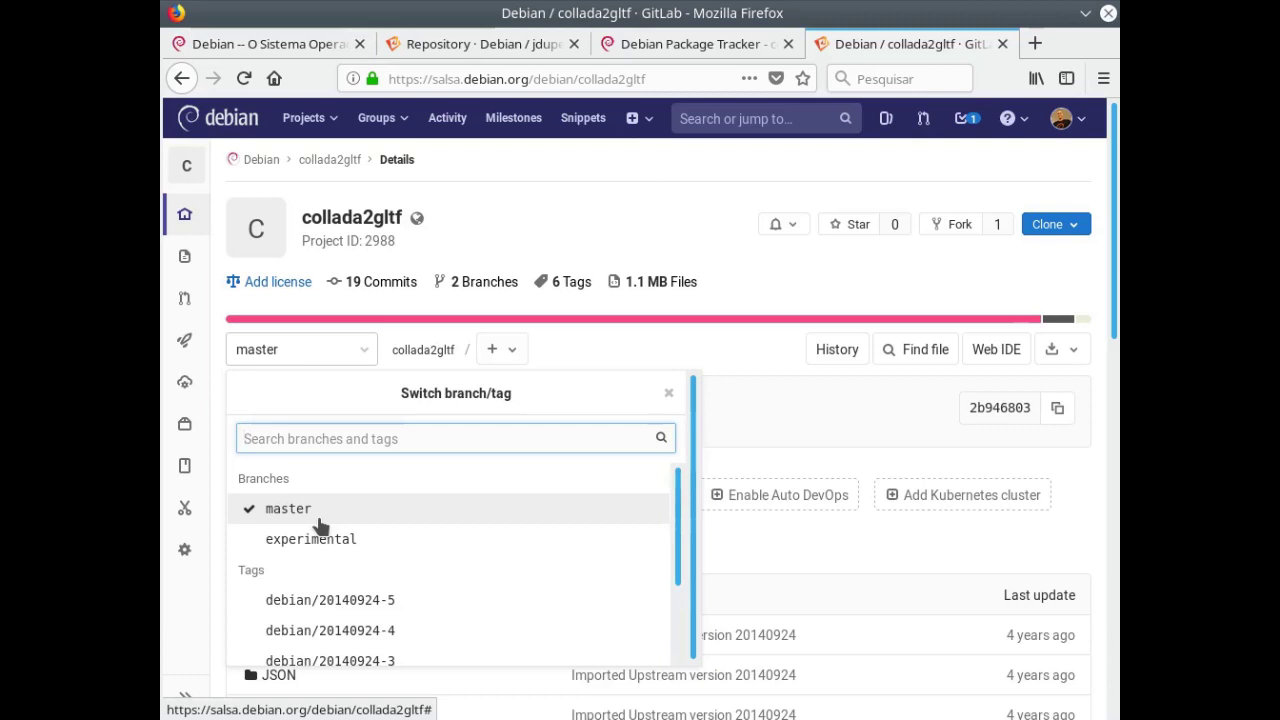
scroll(320, 527, down, 3)
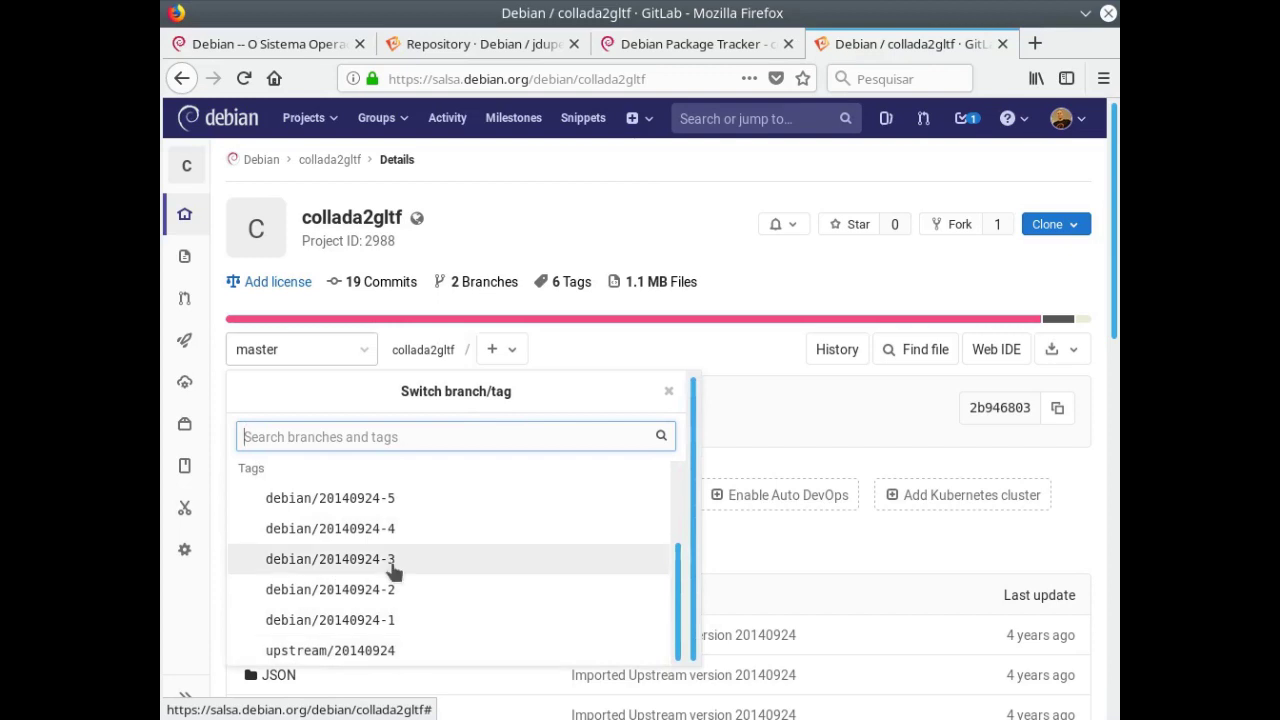
scroll(393, 570, up, 3)
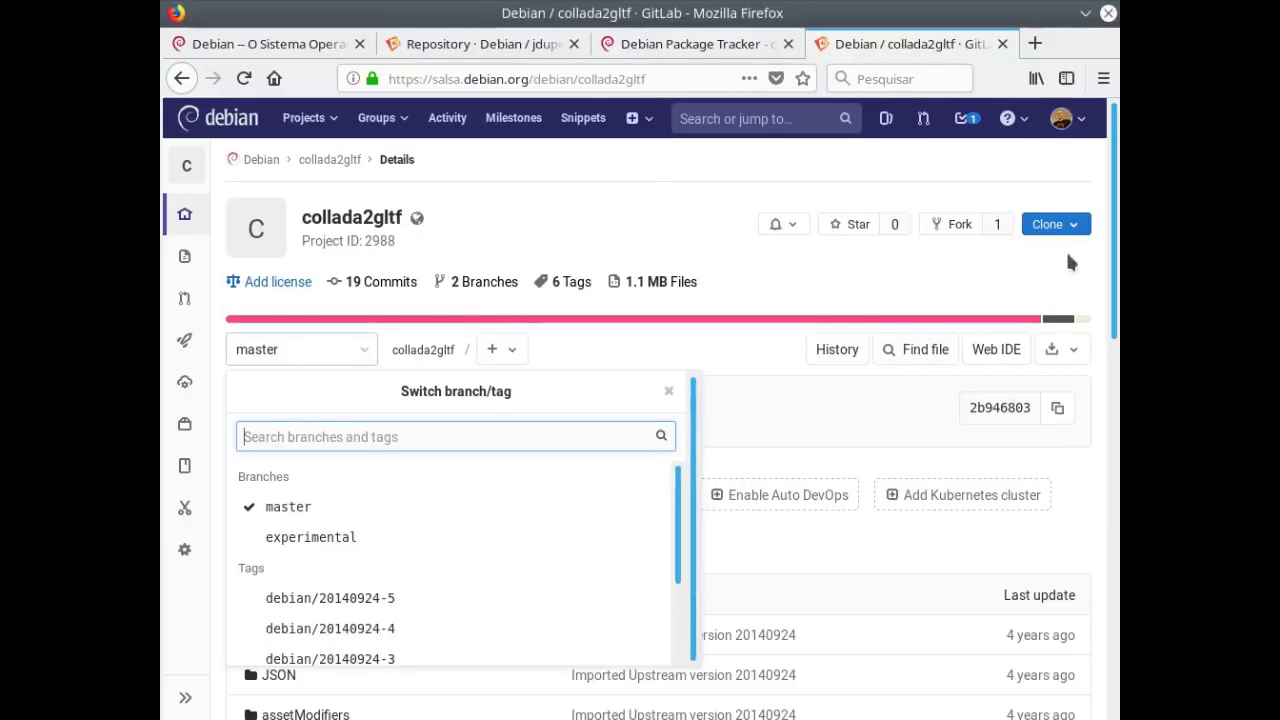
click(1068, 224)
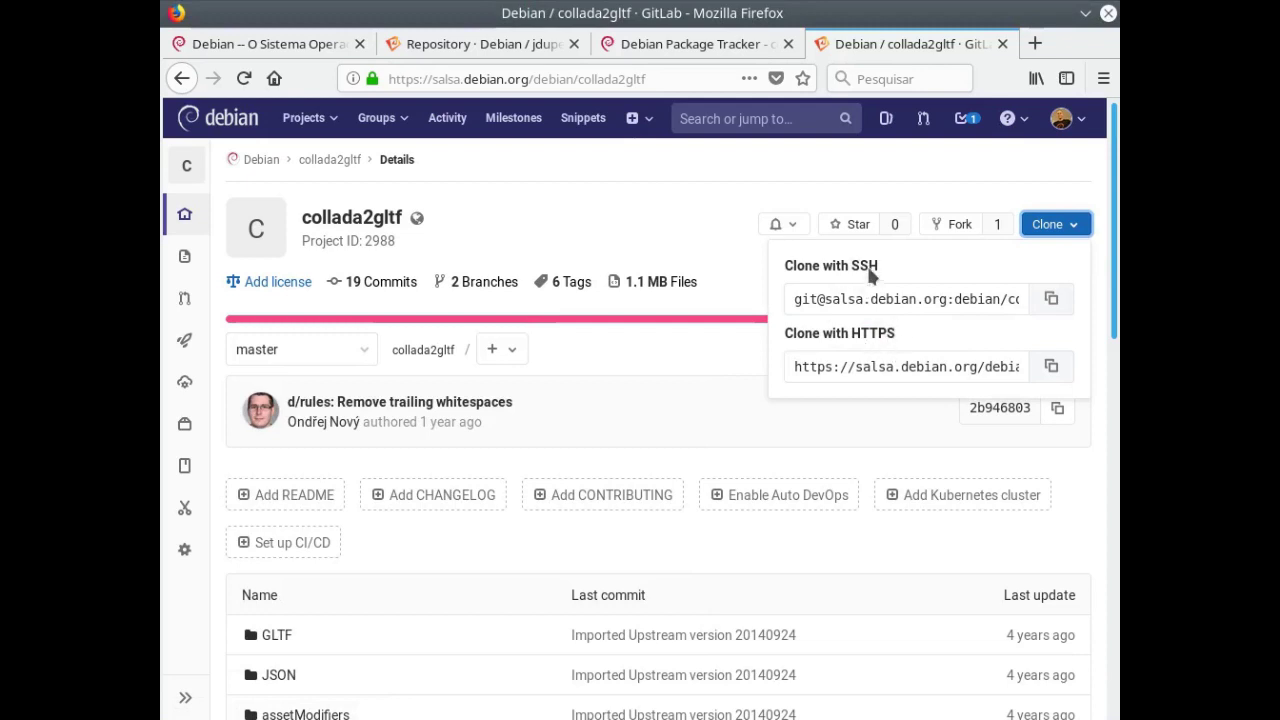
click(1042, 310)
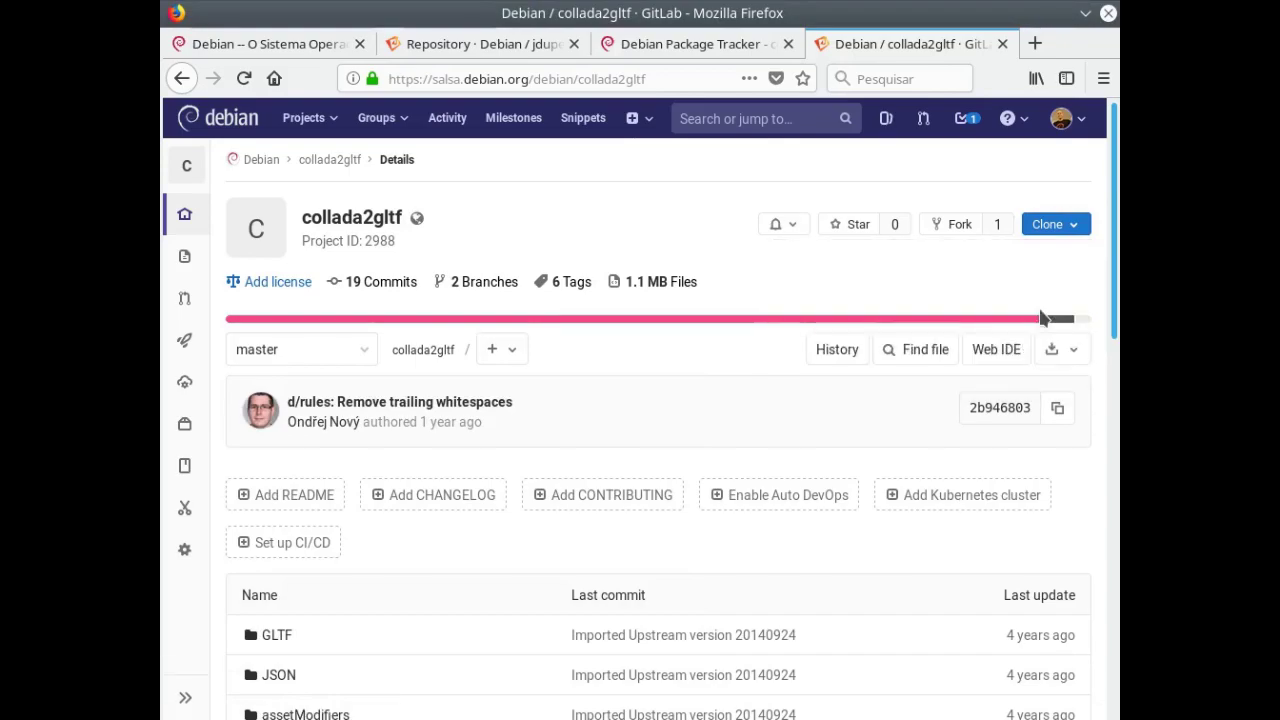
Switch to the Konsole terminal, go up to /tmp/aula5, clear the screen and list the directory's contents
key(alt+Tab)
text(cd ..)
key(Return)
key(ctrl+l)
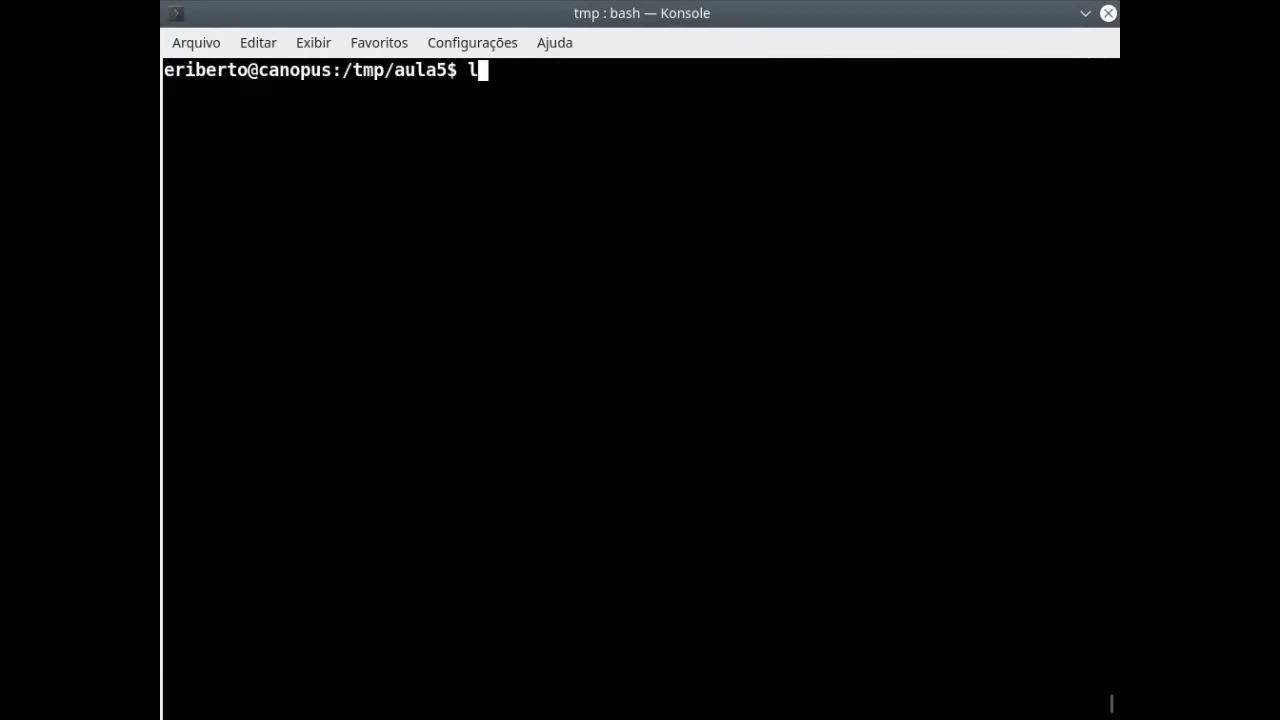
text(ls)
key(Return)
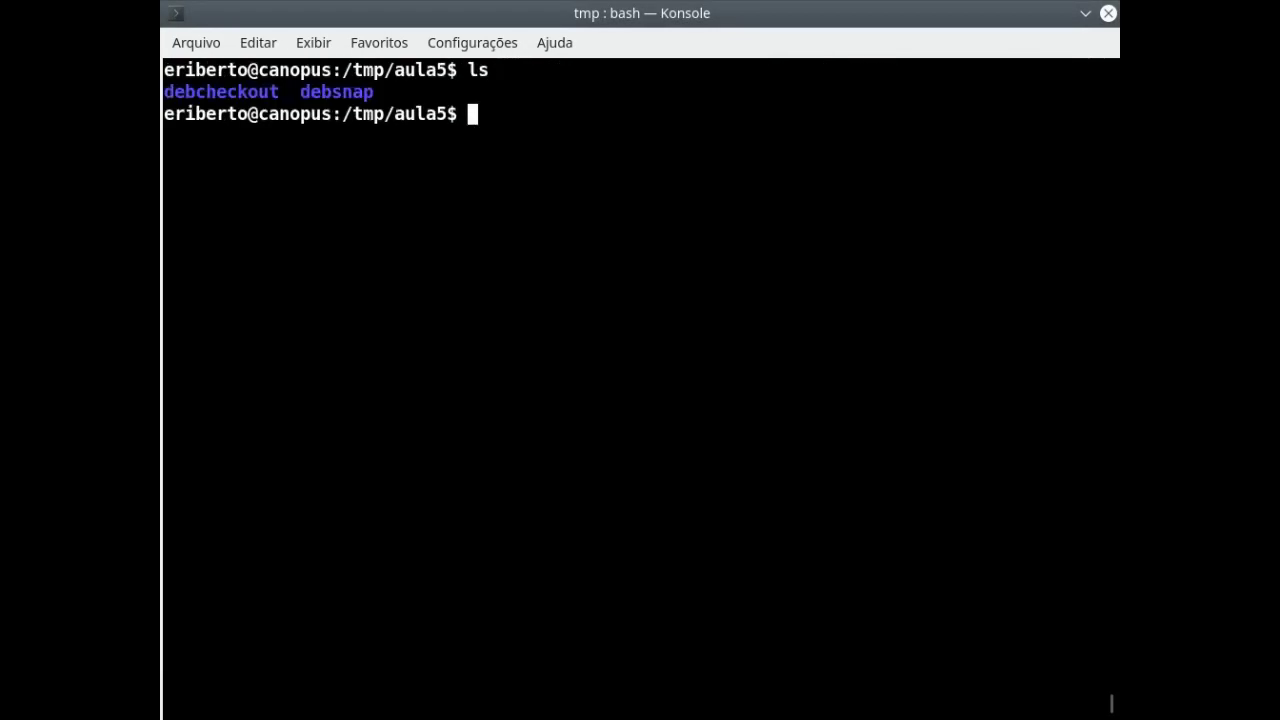
Create a directory named collada, change into it and clear the terminal screen
text(mkdir collada)
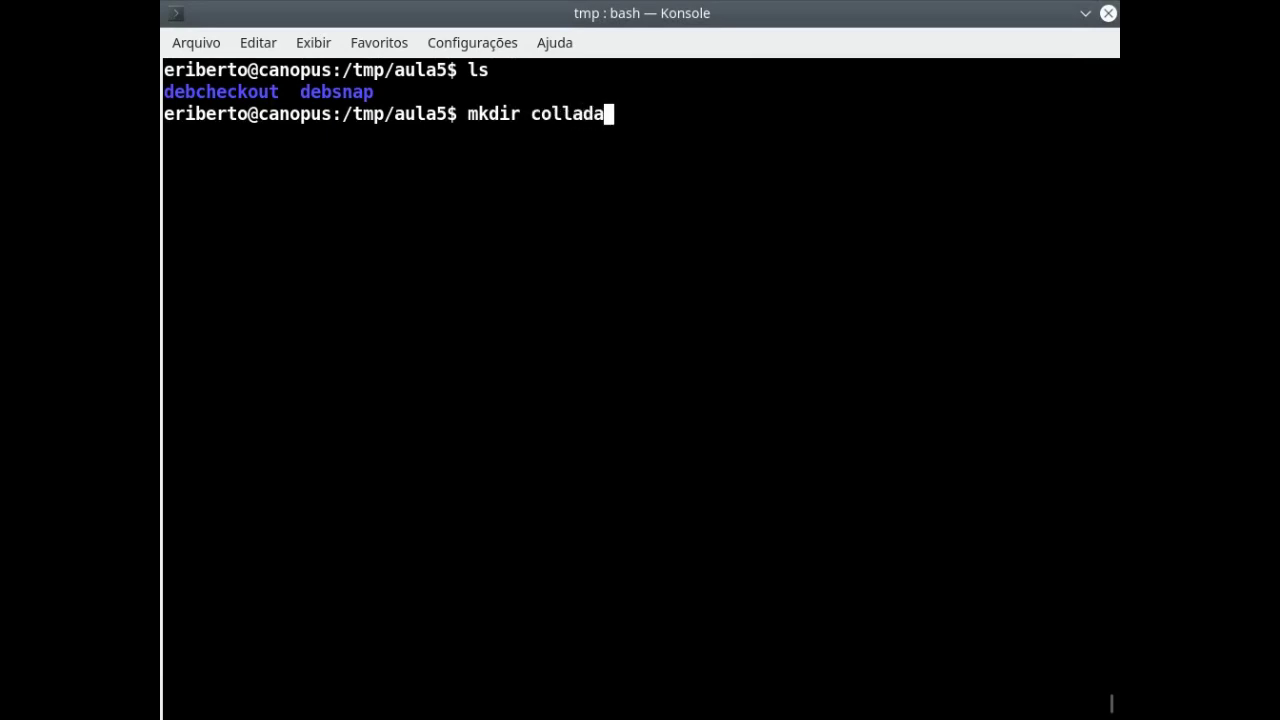
key(Return)
text(cd co)
key(Tab)
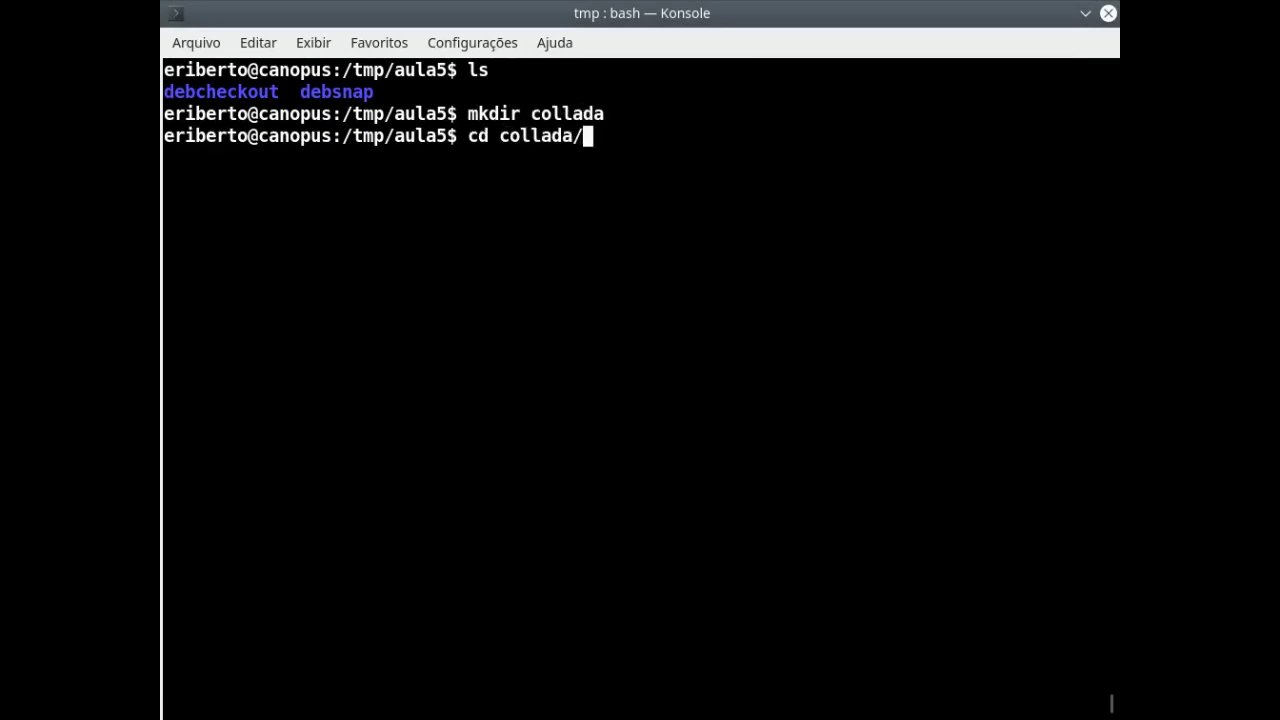
key(Return)
key(ctrl+l)
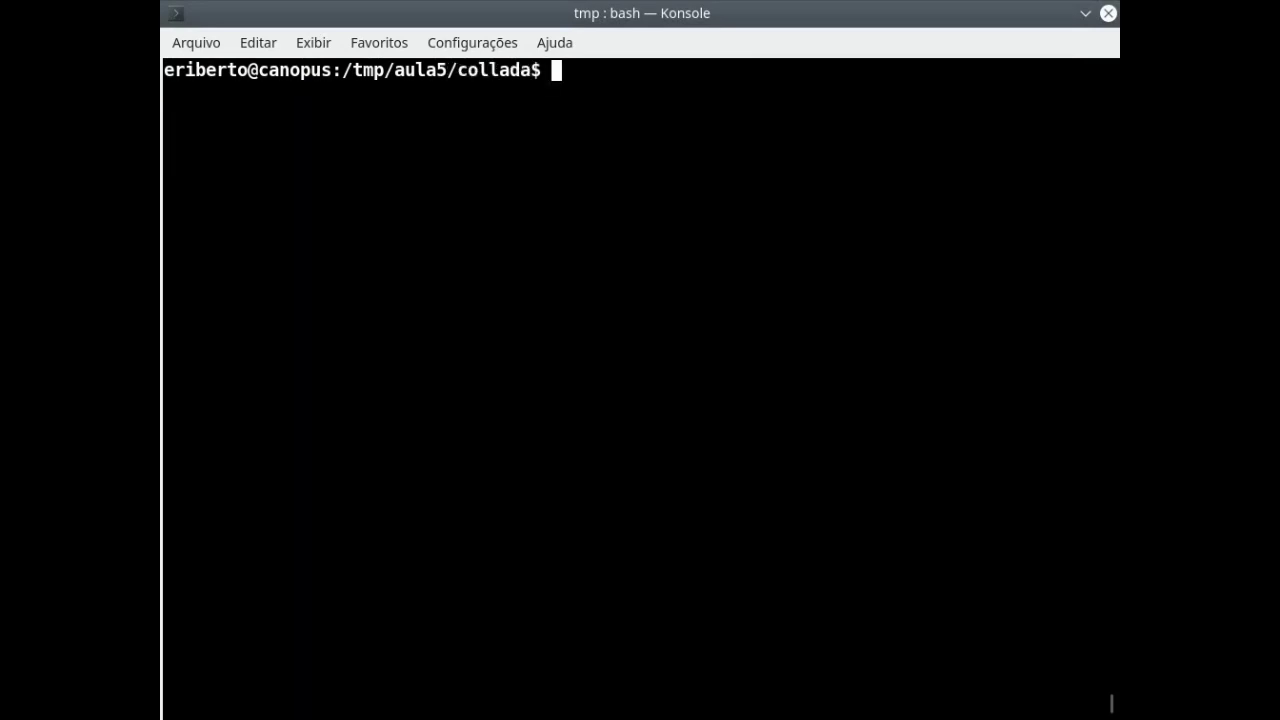
text(git clone)
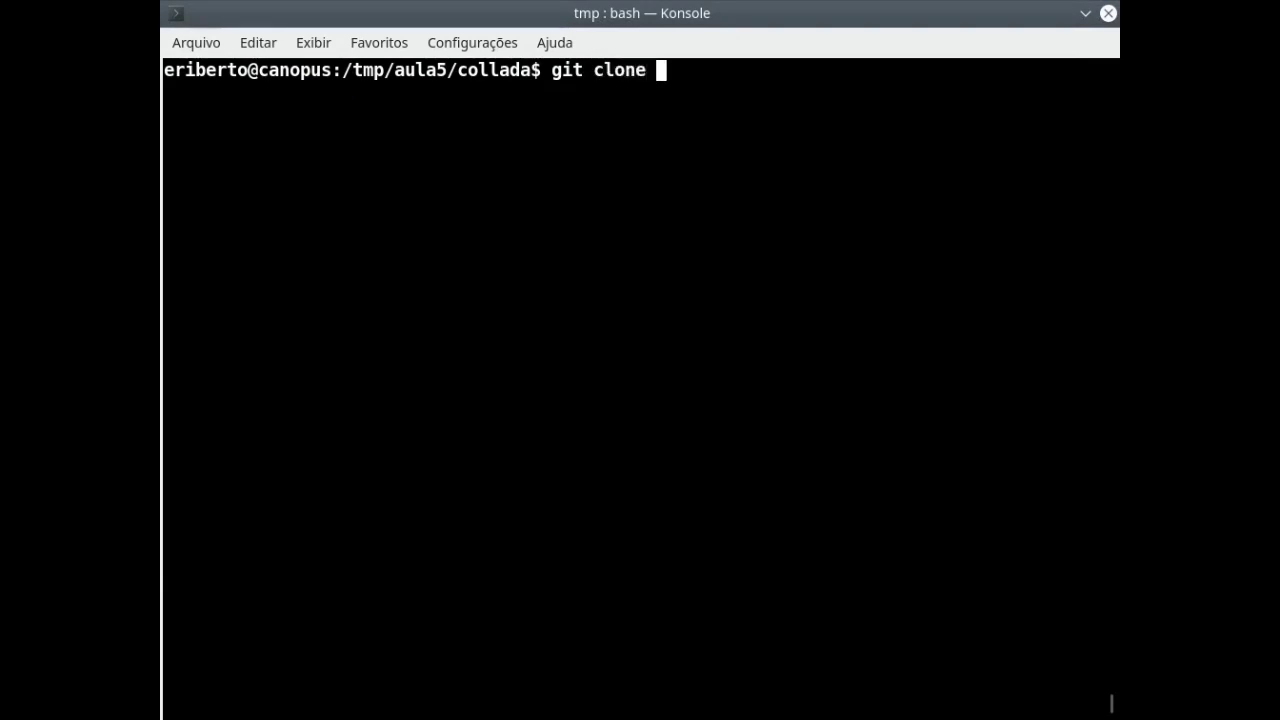
key(ctrl+shift+v)
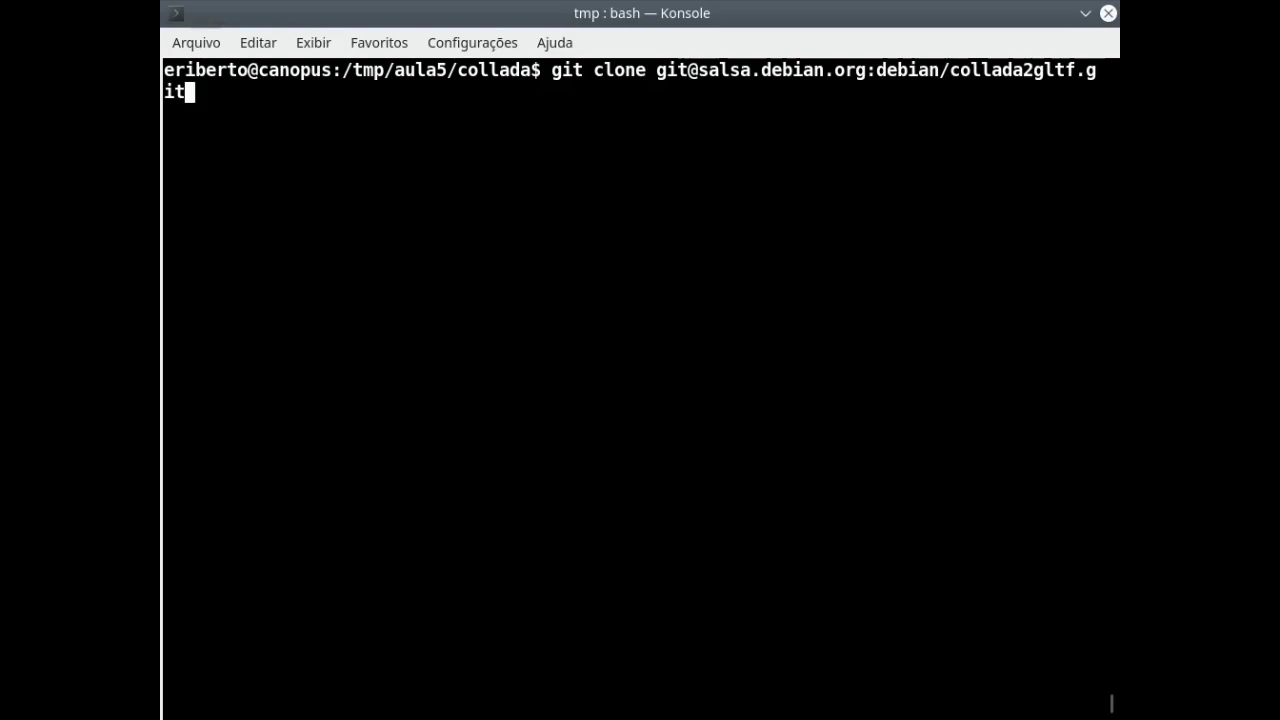
key(alt+Tab)
click(1076, 228)
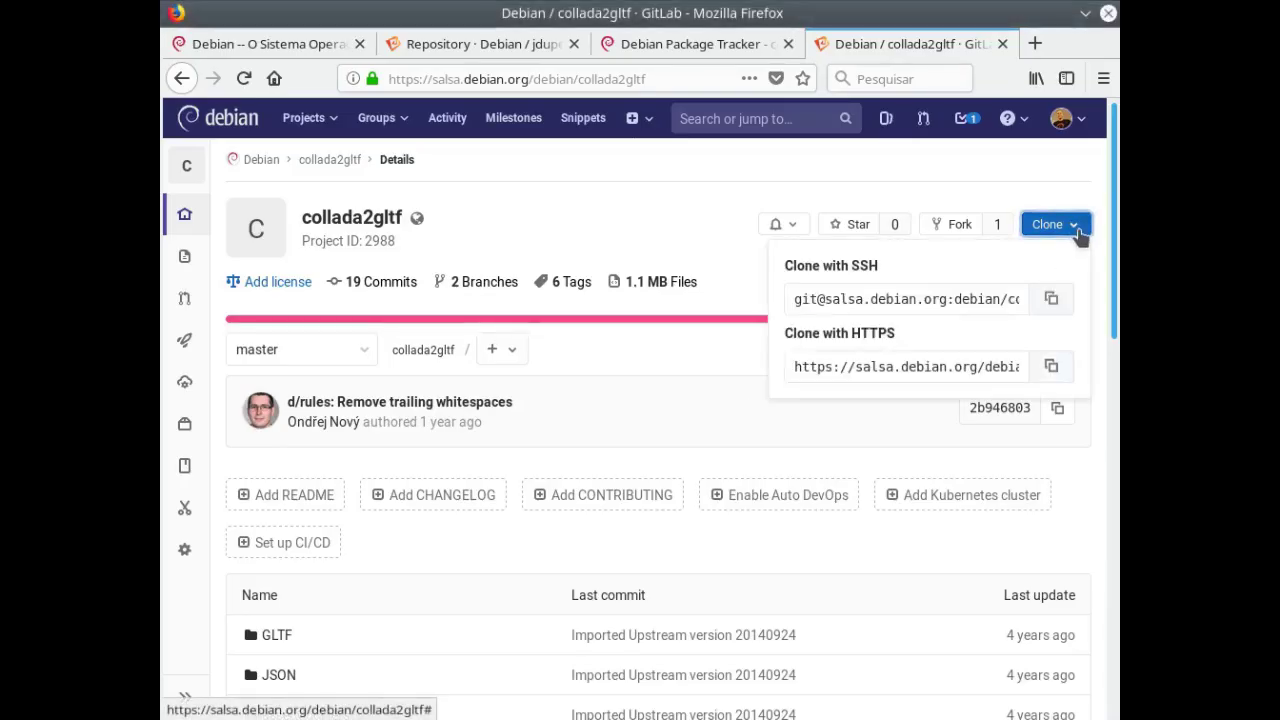
click(1052, 300)
key(alt+Tab)
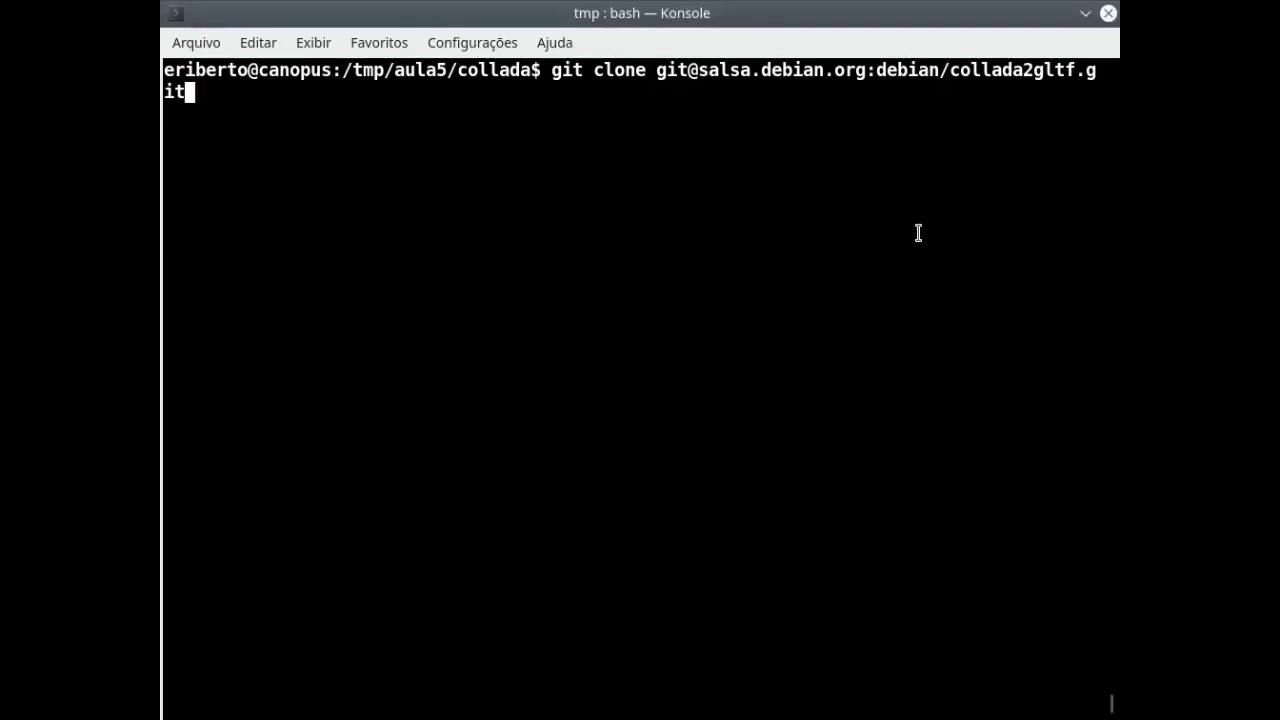
key(Return)
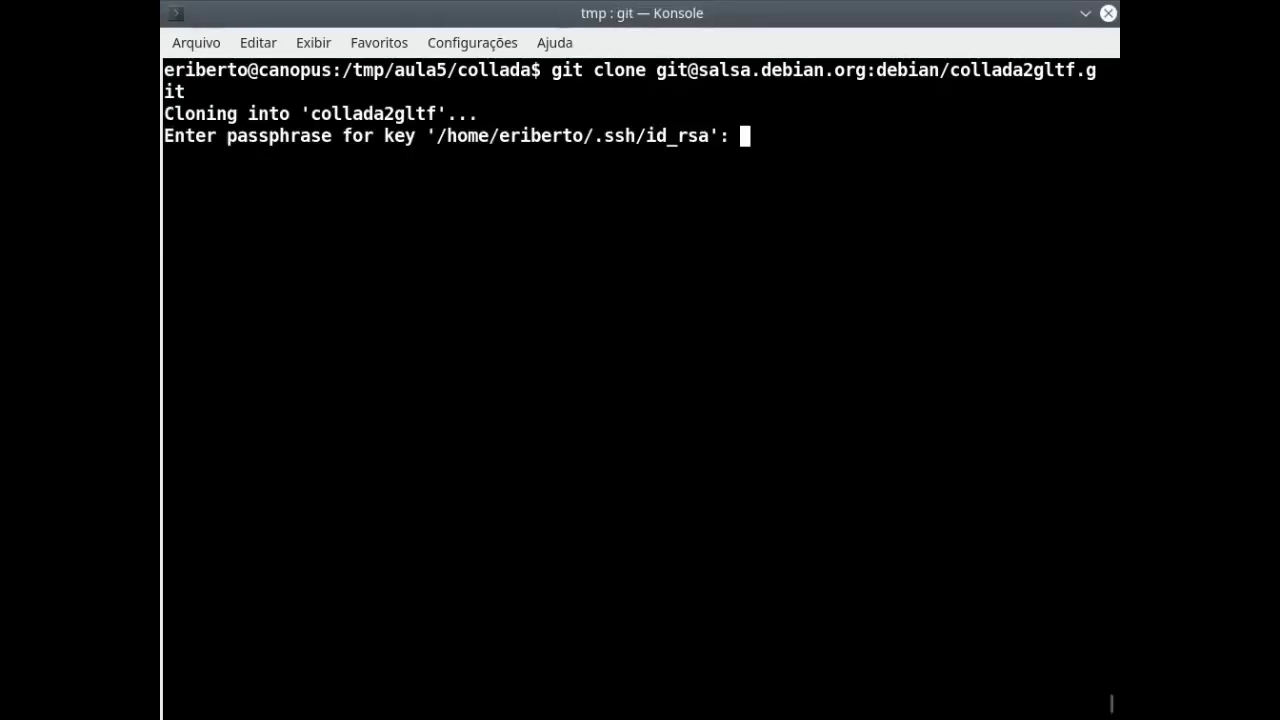
key(Return)
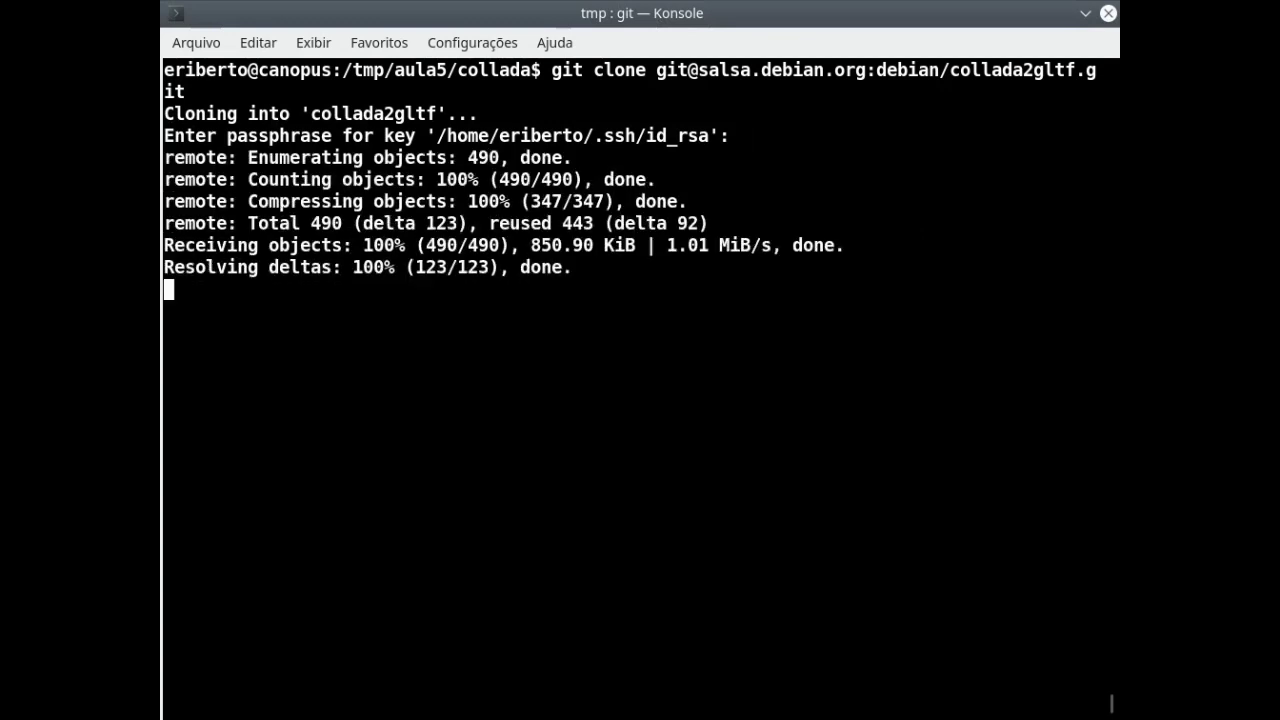
List the collada directory, change into the cloned collada2gltf directory and list its contents
text(ls)
key(Return)
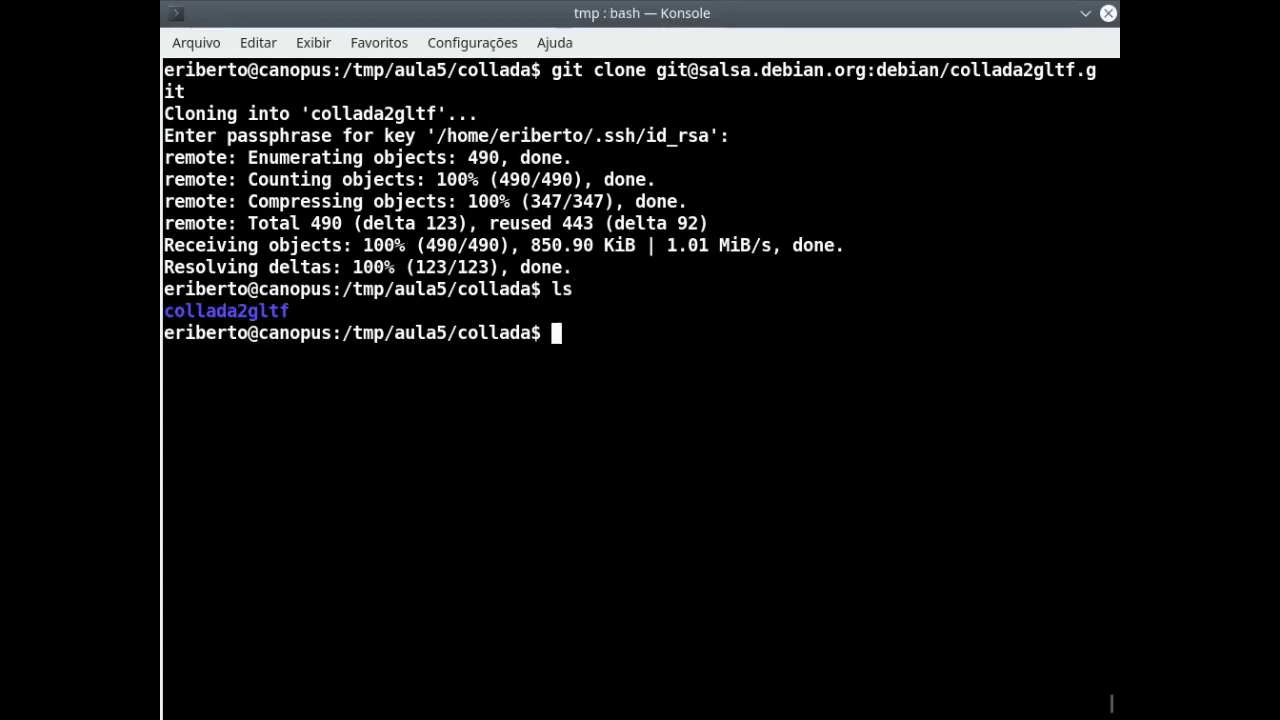
text(cd c)
key(Tab)
key(Return)
text(ls)
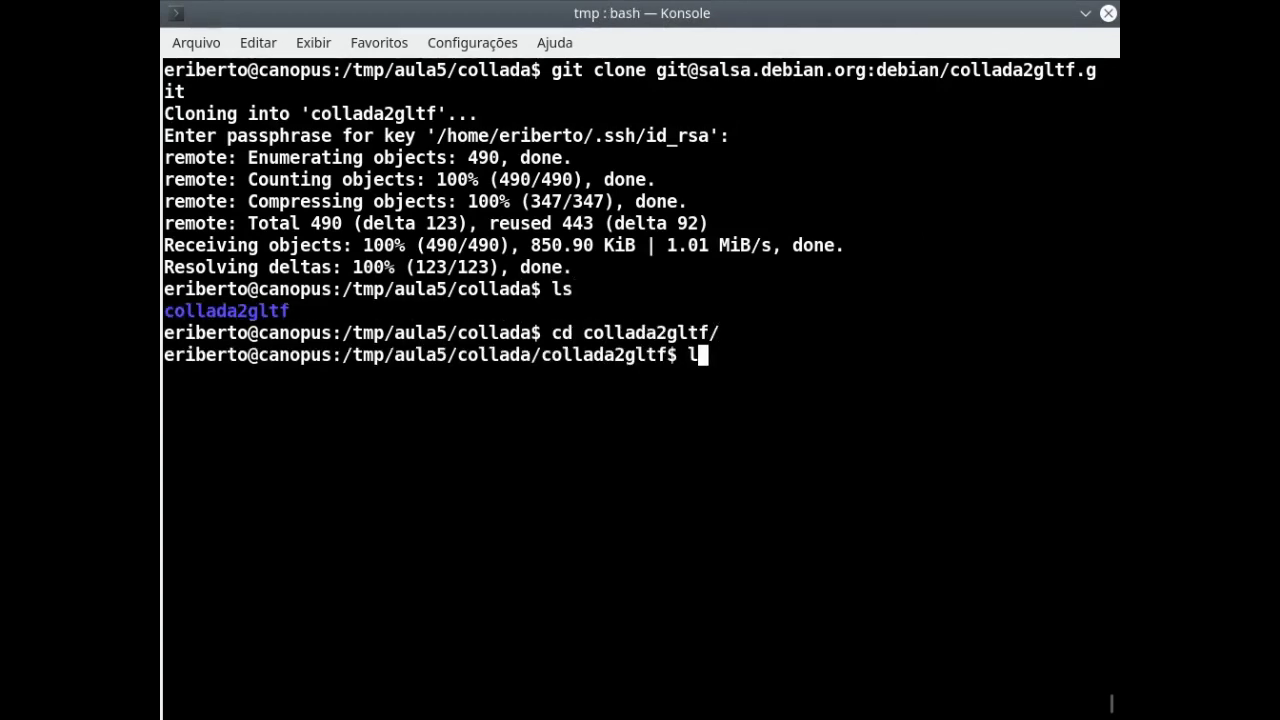
key(Return)
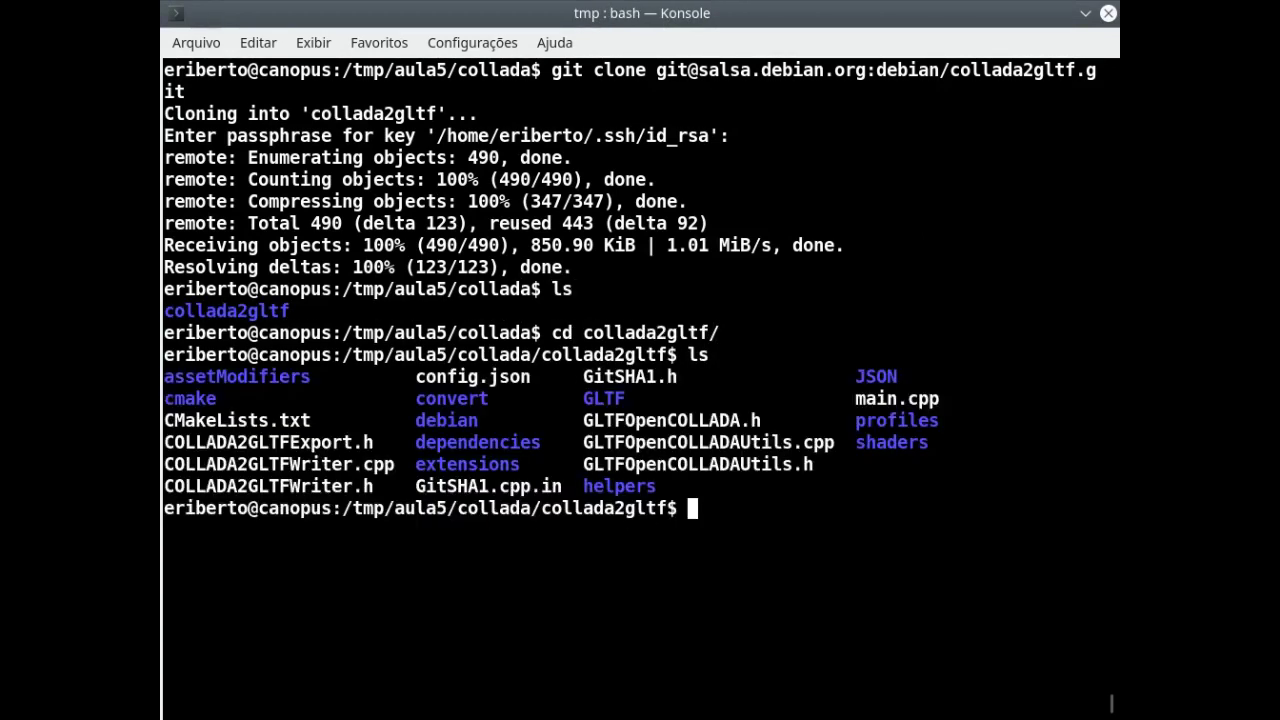
List all local and remote branches of the collada2gltf repository with git branch -a
text(git br)
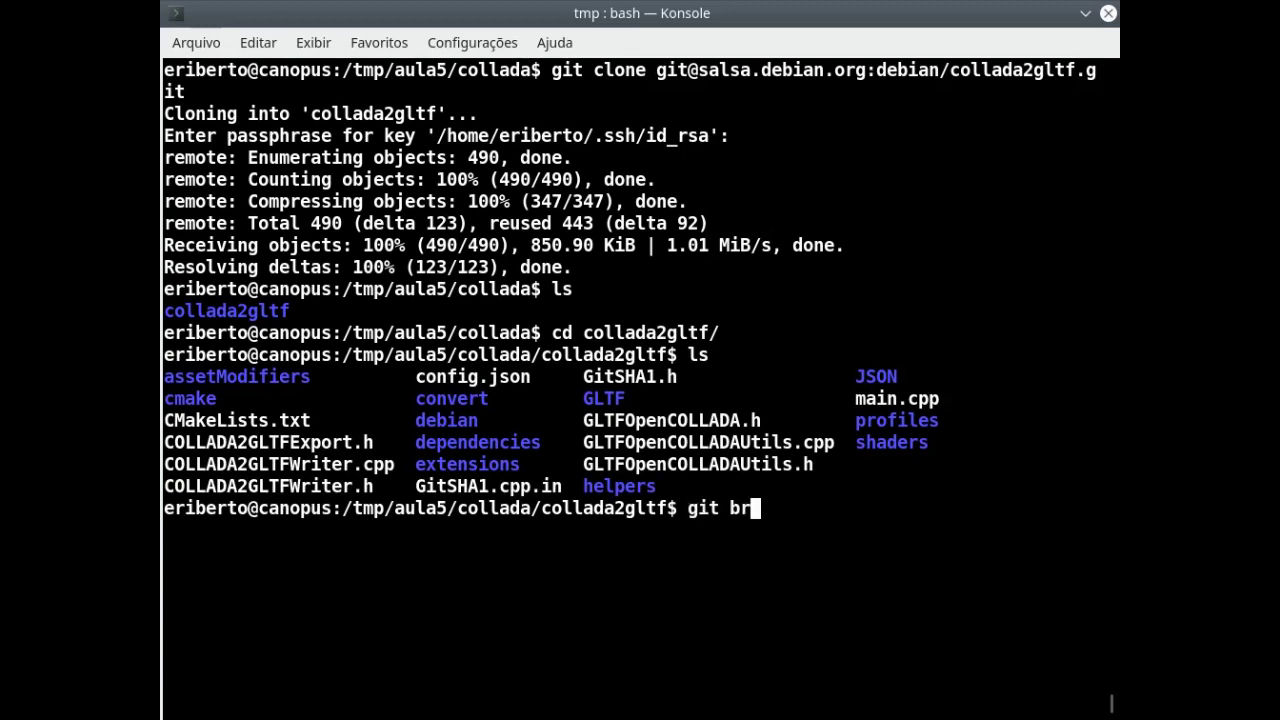
key(Tab)
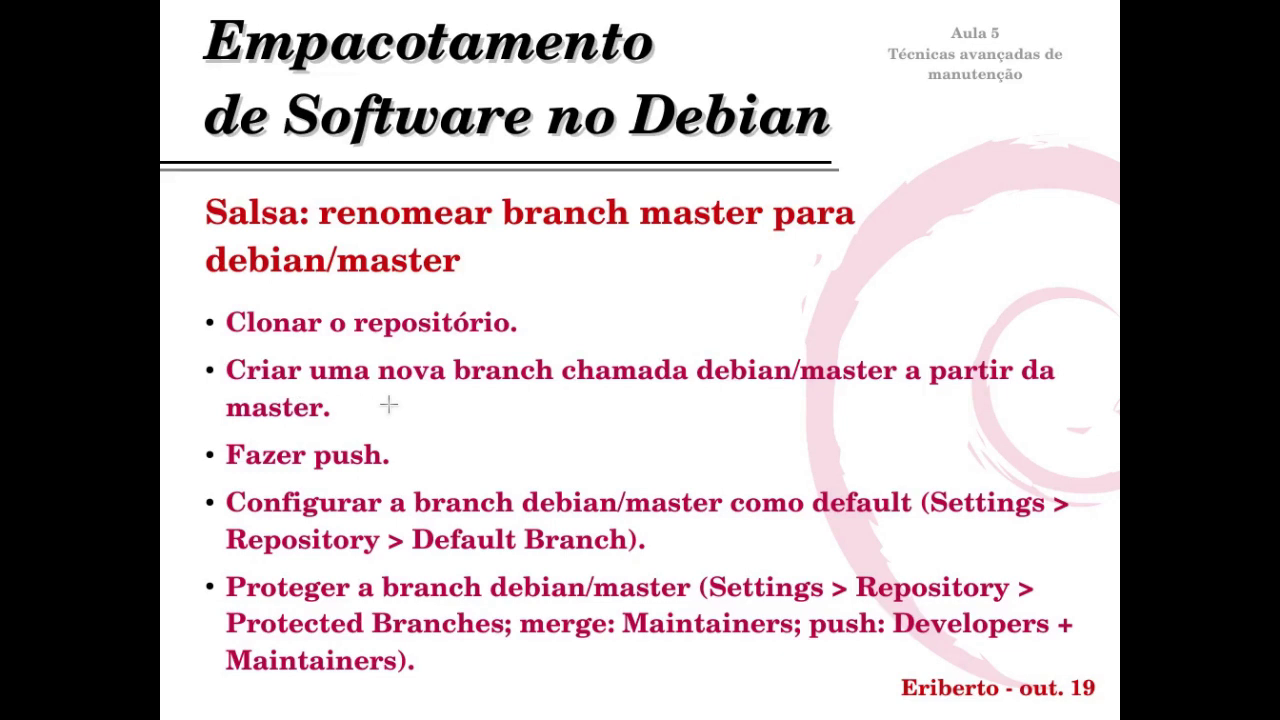
key(alt+Tab)
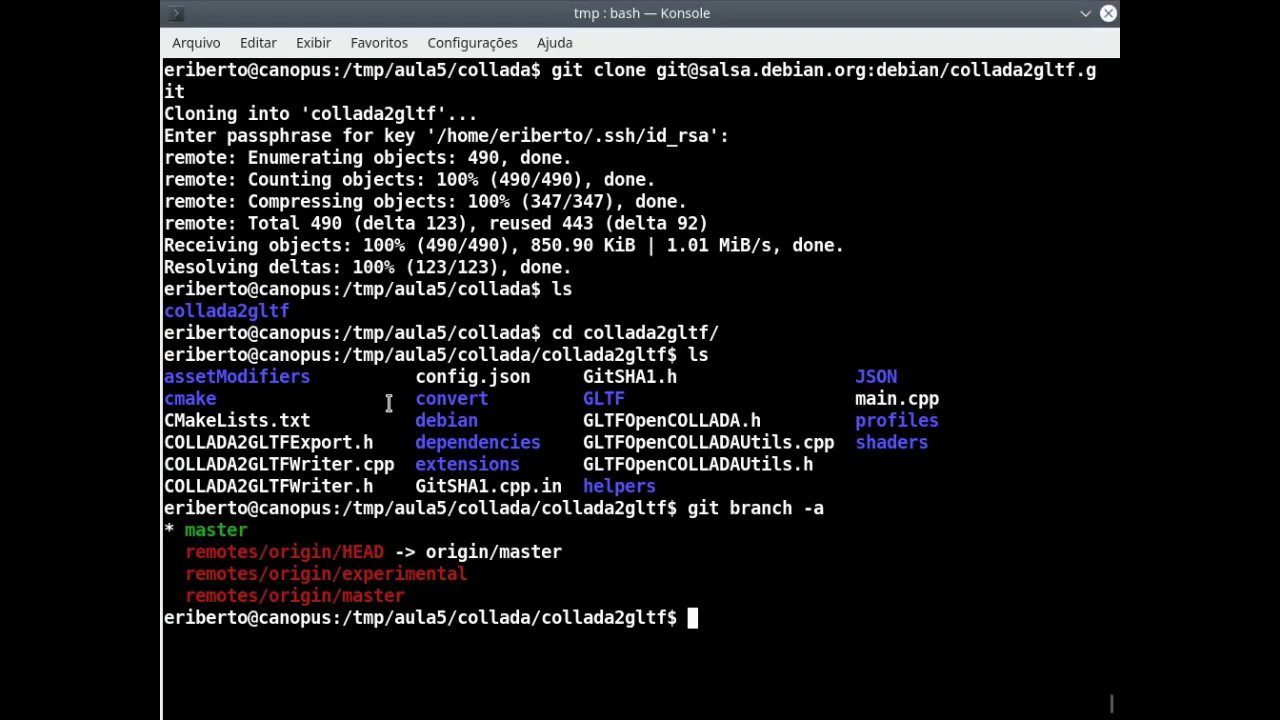
Review the commit history with git log, close it and list the local branches
text(git)
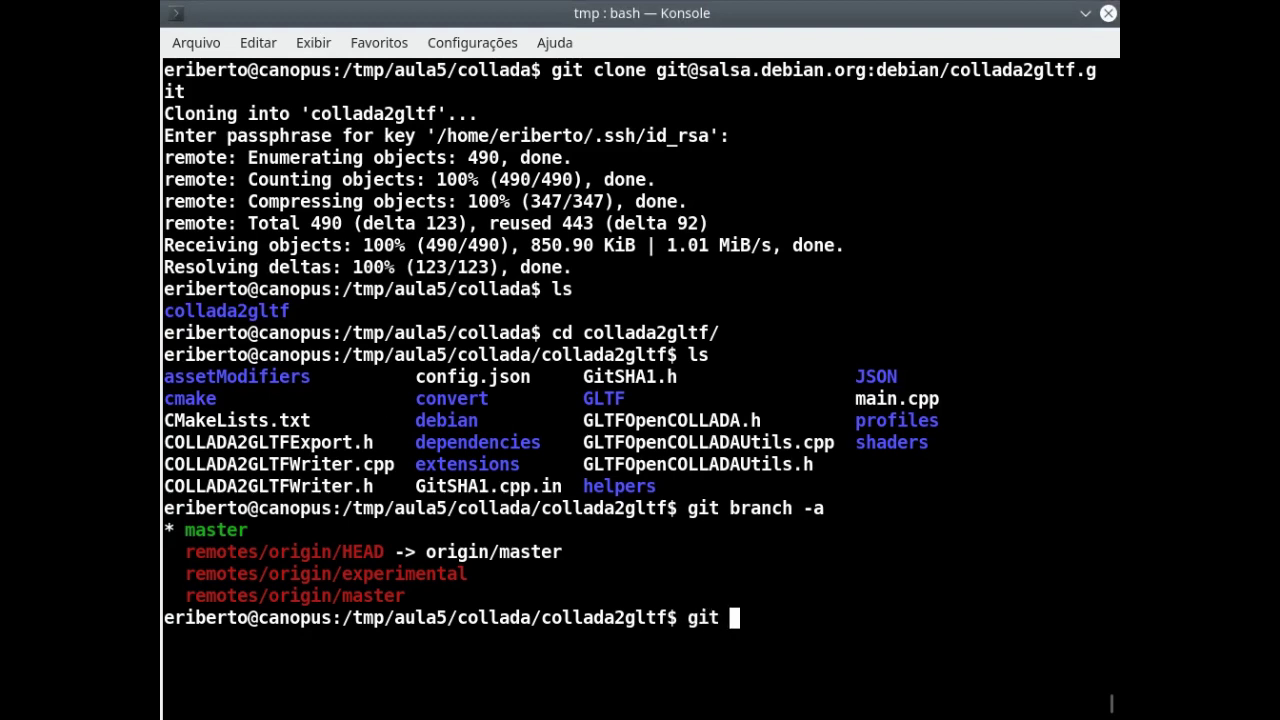
key(BackSpace)
key(BackSpace)
key(BackSpace)
key(BackSpace)
text(git log)
key(Return)
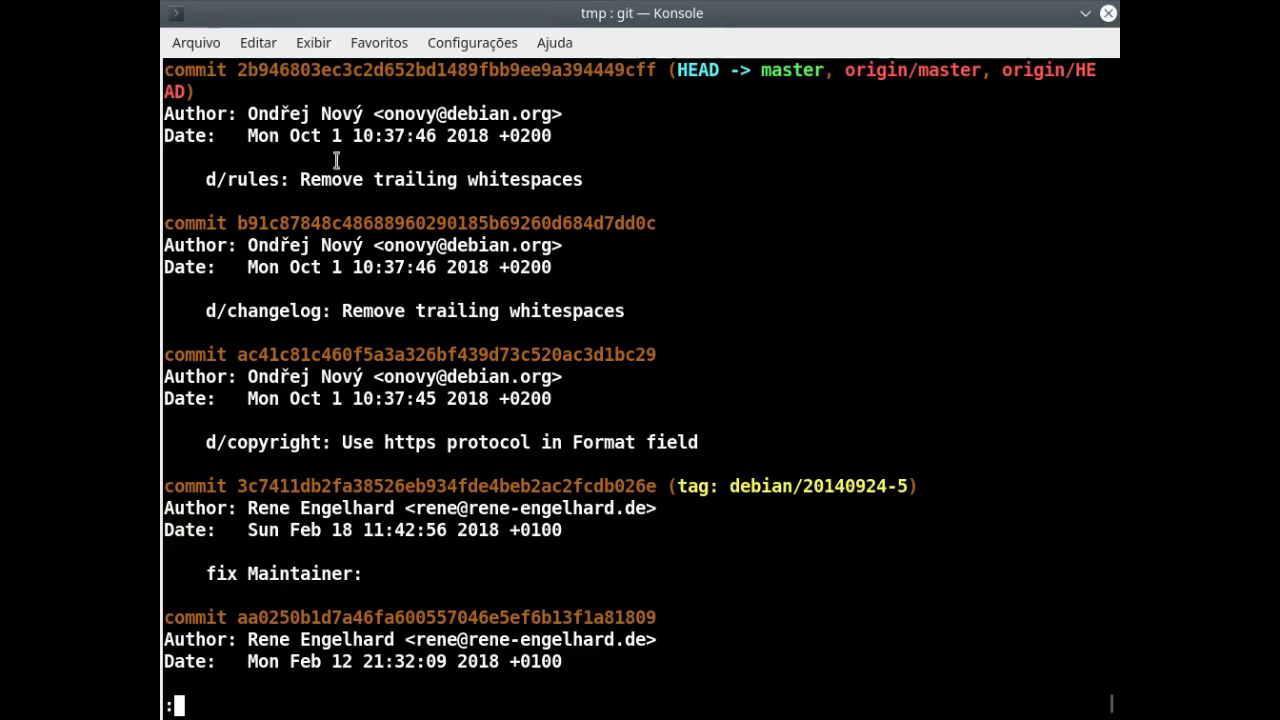
key(q)
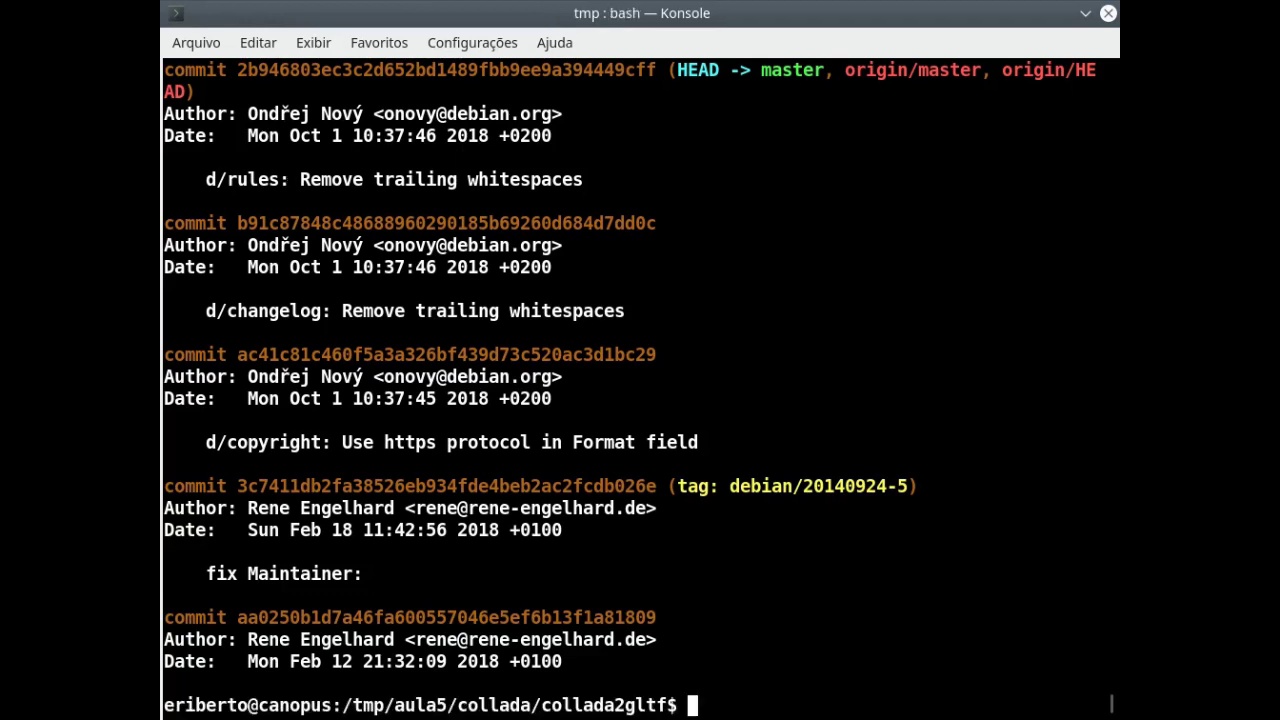
text(git branch)
key(Return)
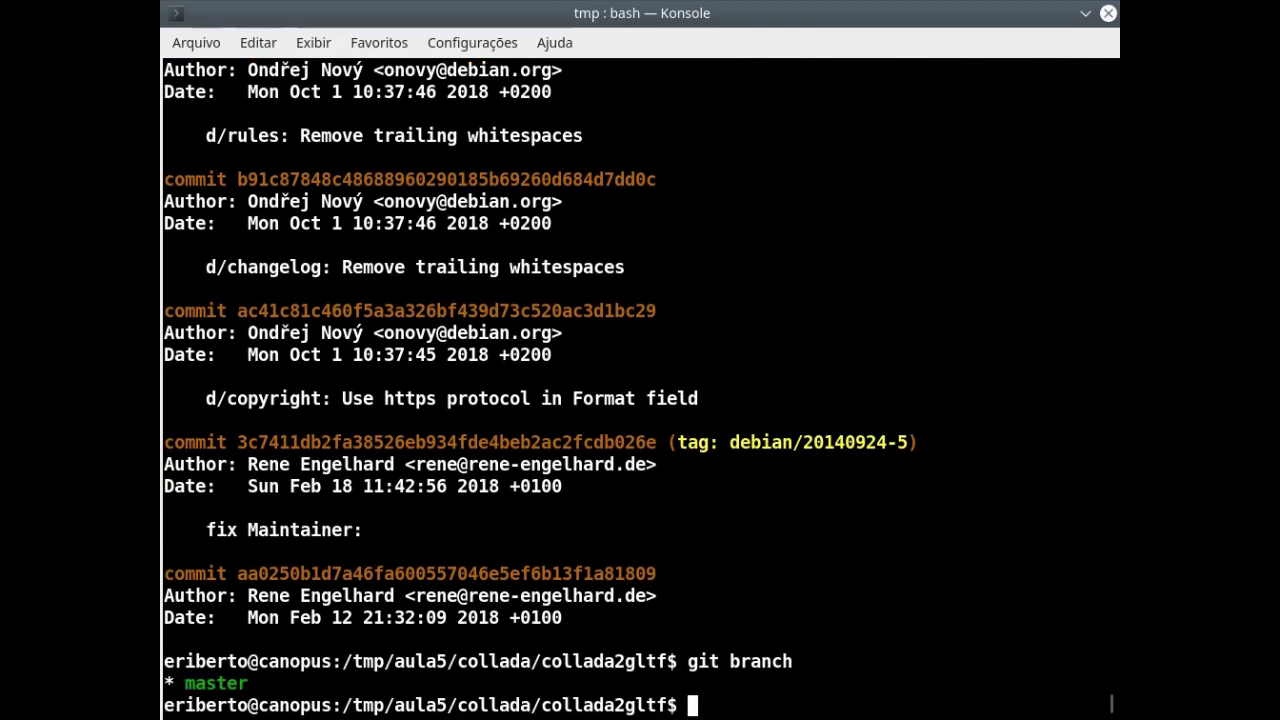
Clear the terminal screen, and create and switch to a new branch named debian/master with git checkout -b
text(git)
key(ctrl+l)
text(ch)
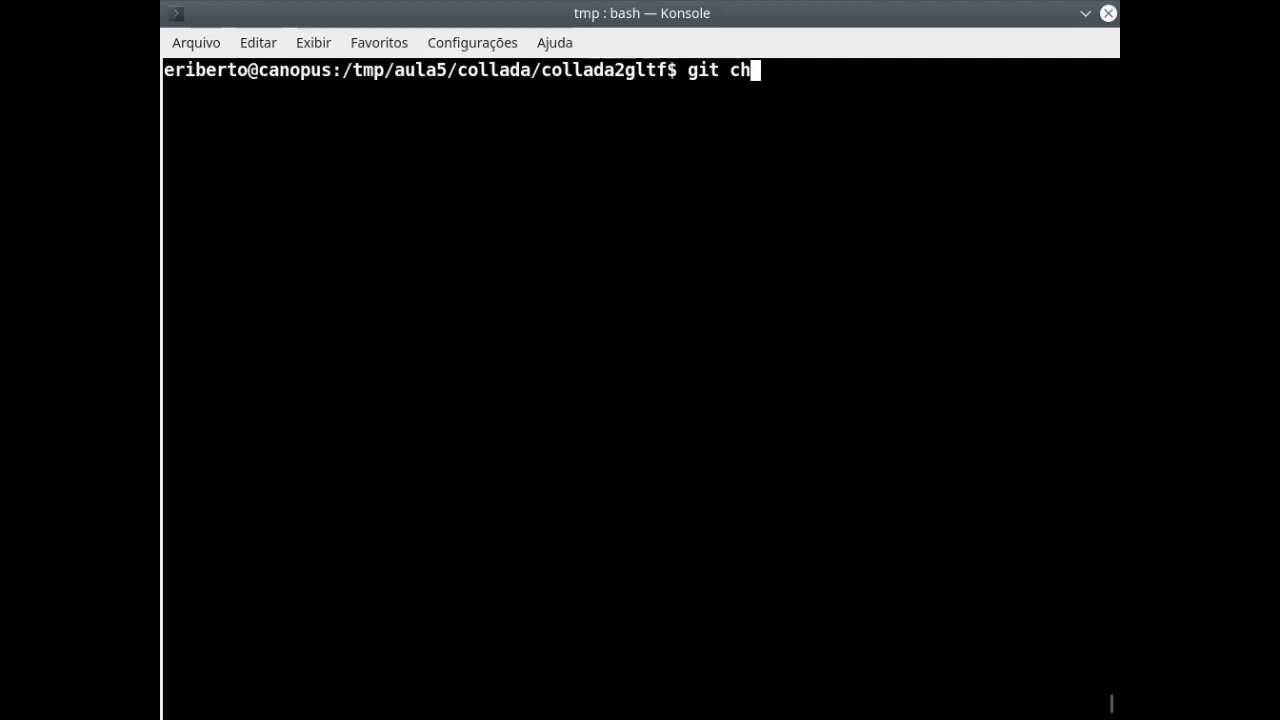
text(eckout -b )
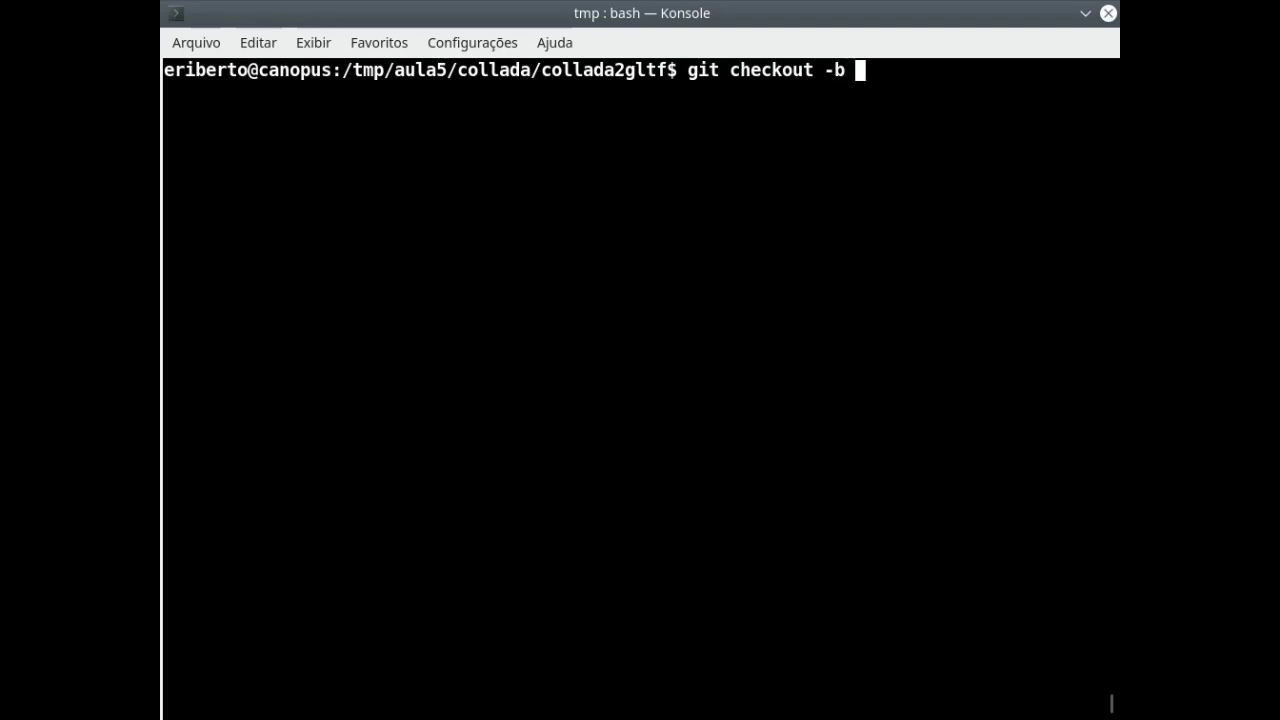
text(debian)
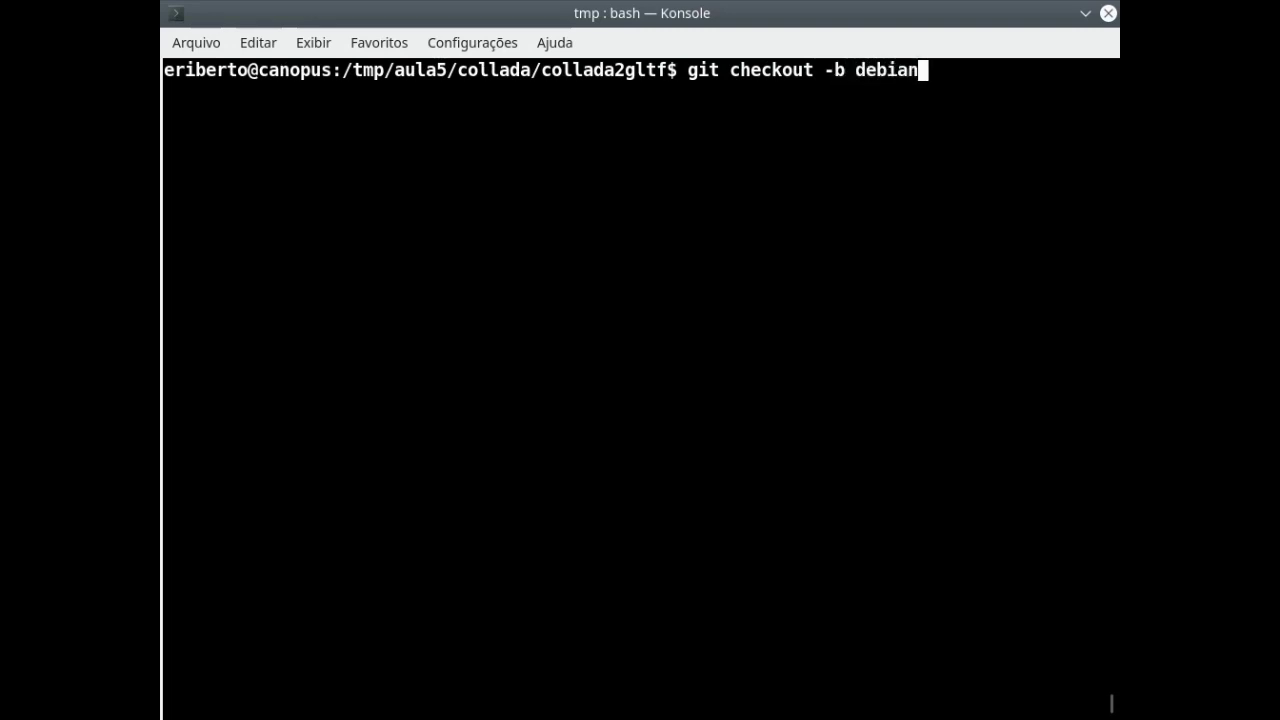
text(/master)
key(Return)
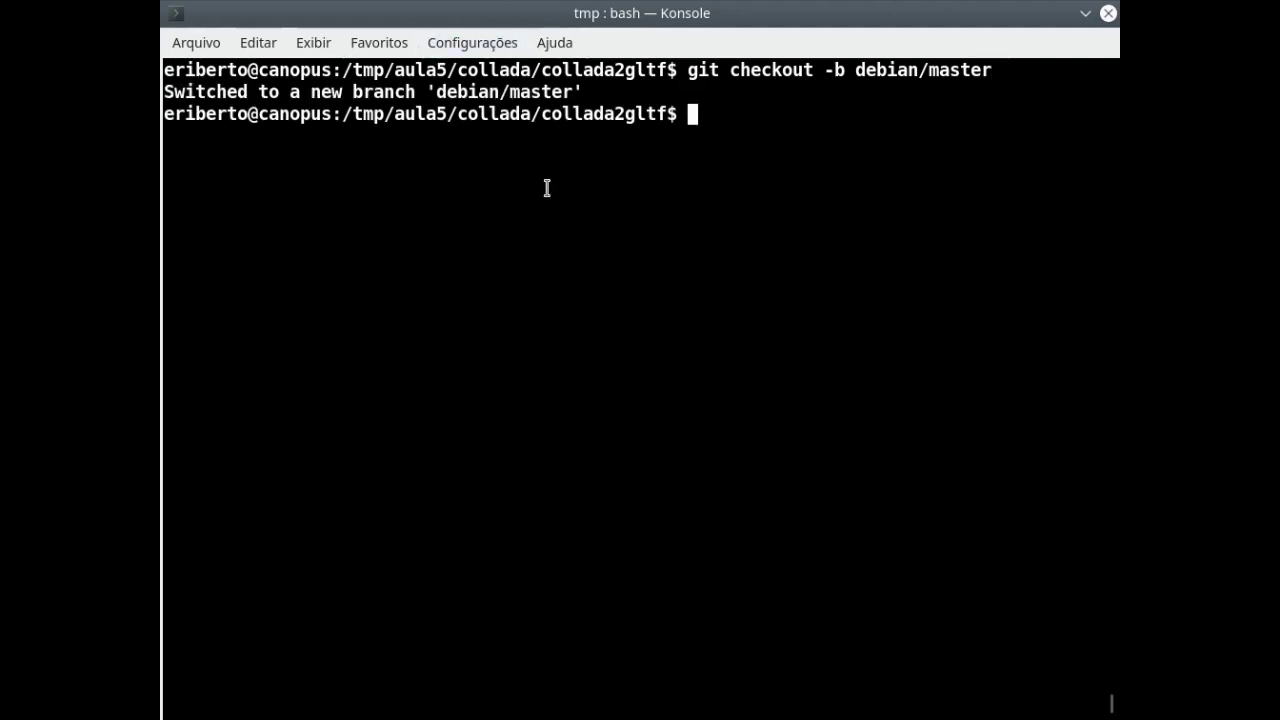
List the files on the debian/master branch, review its commit history with git log and clear the screen
text(ls)
key(Return)
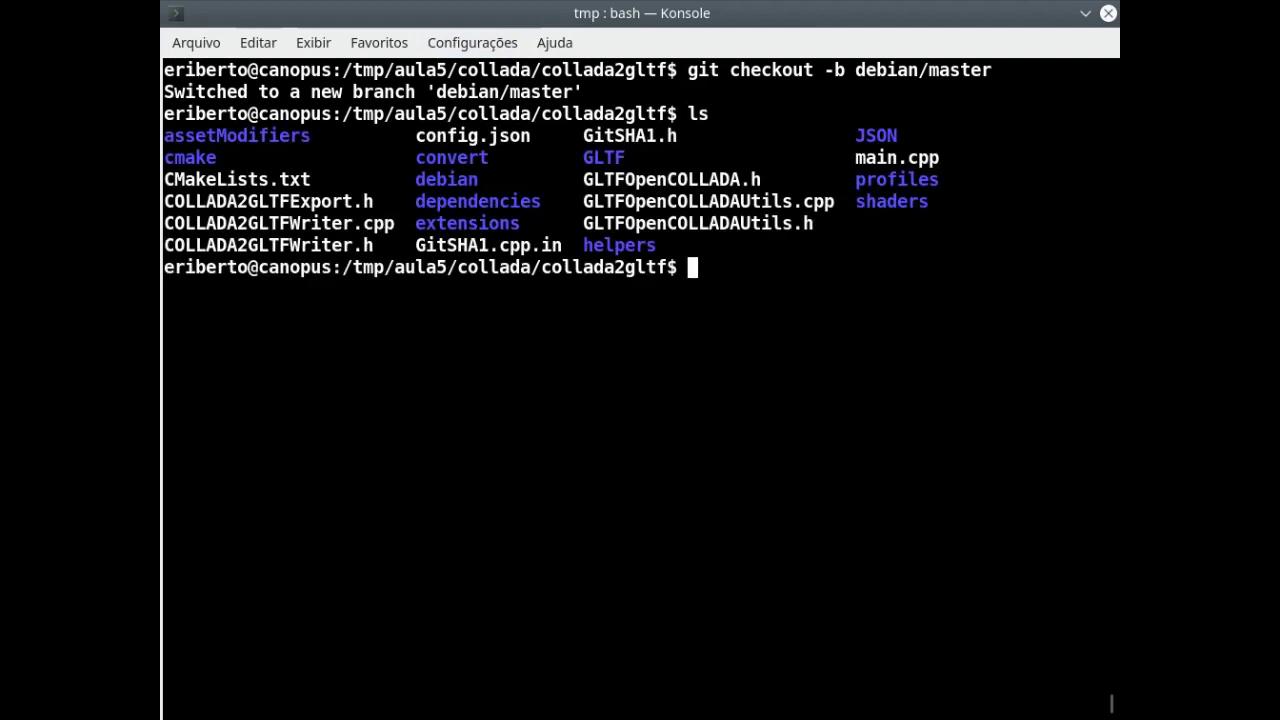
text(git log)
key(Return)
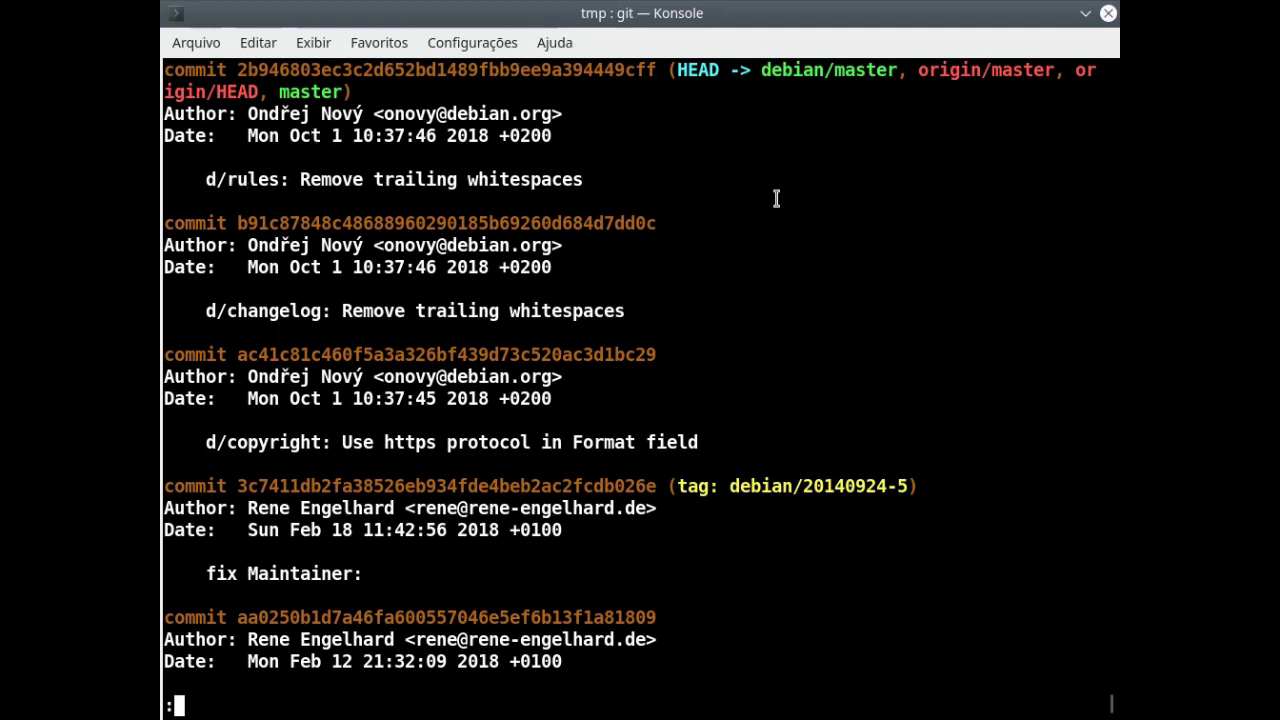
key(q)
key(ctrl+l)
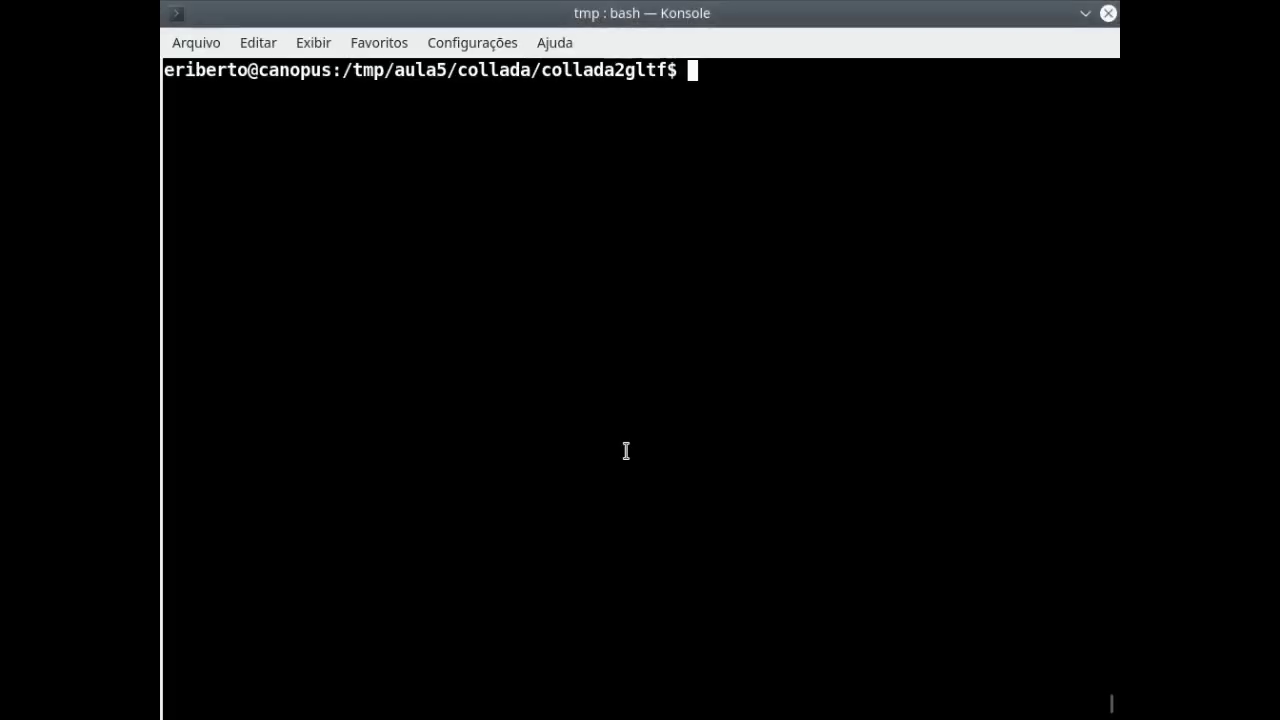
Push all branches to the remote repository with git push --all, entering the SSH key passphrase
text(git pua)
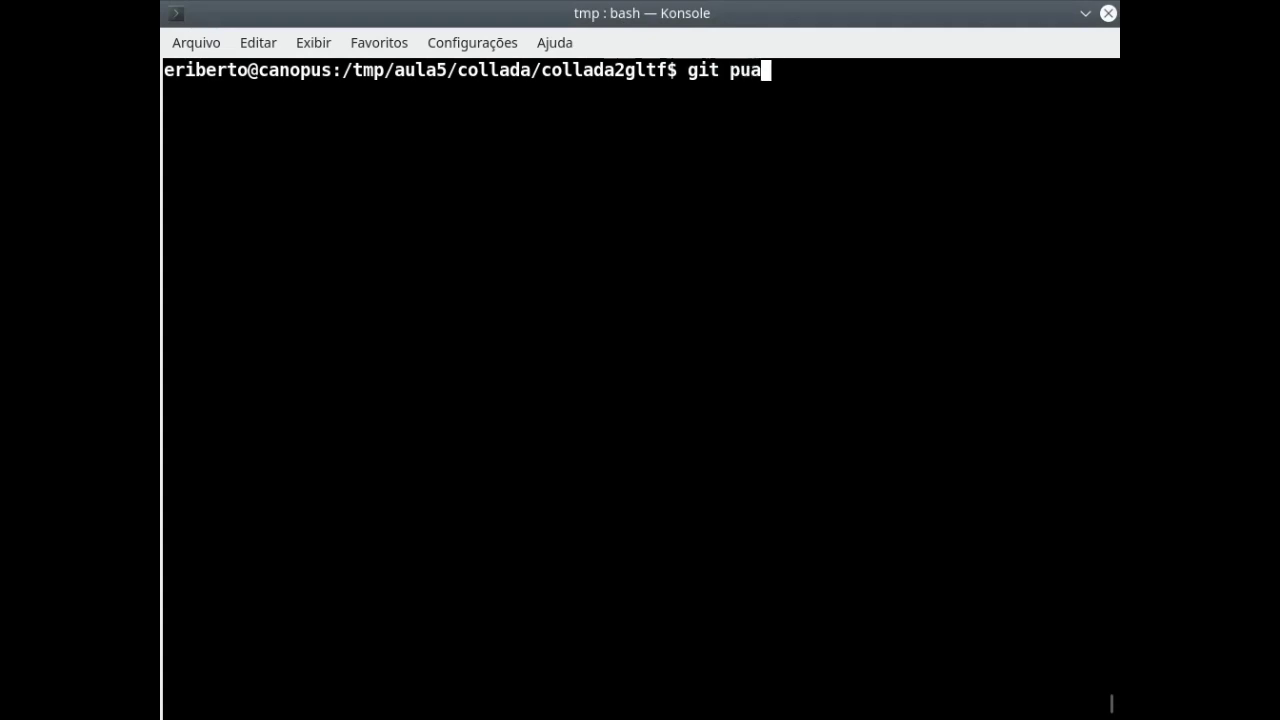
key(BackSpace)
text(sh --all)
key(Return)
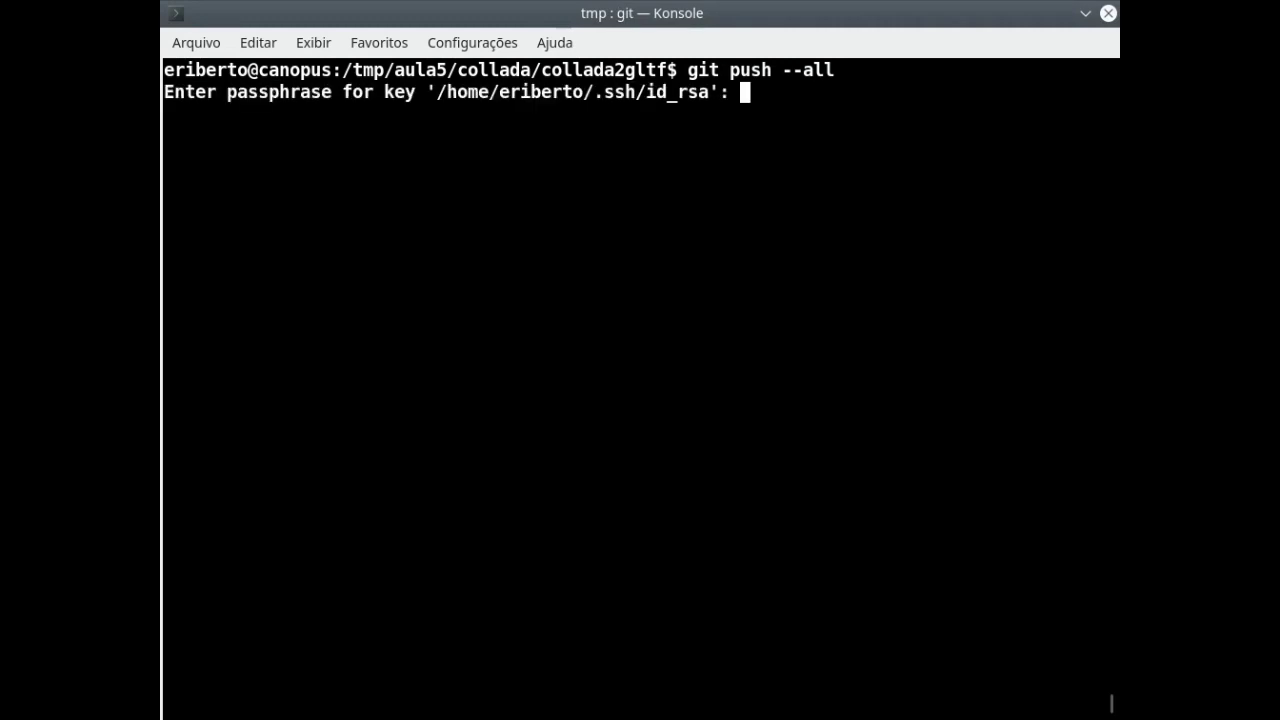
key(Return)
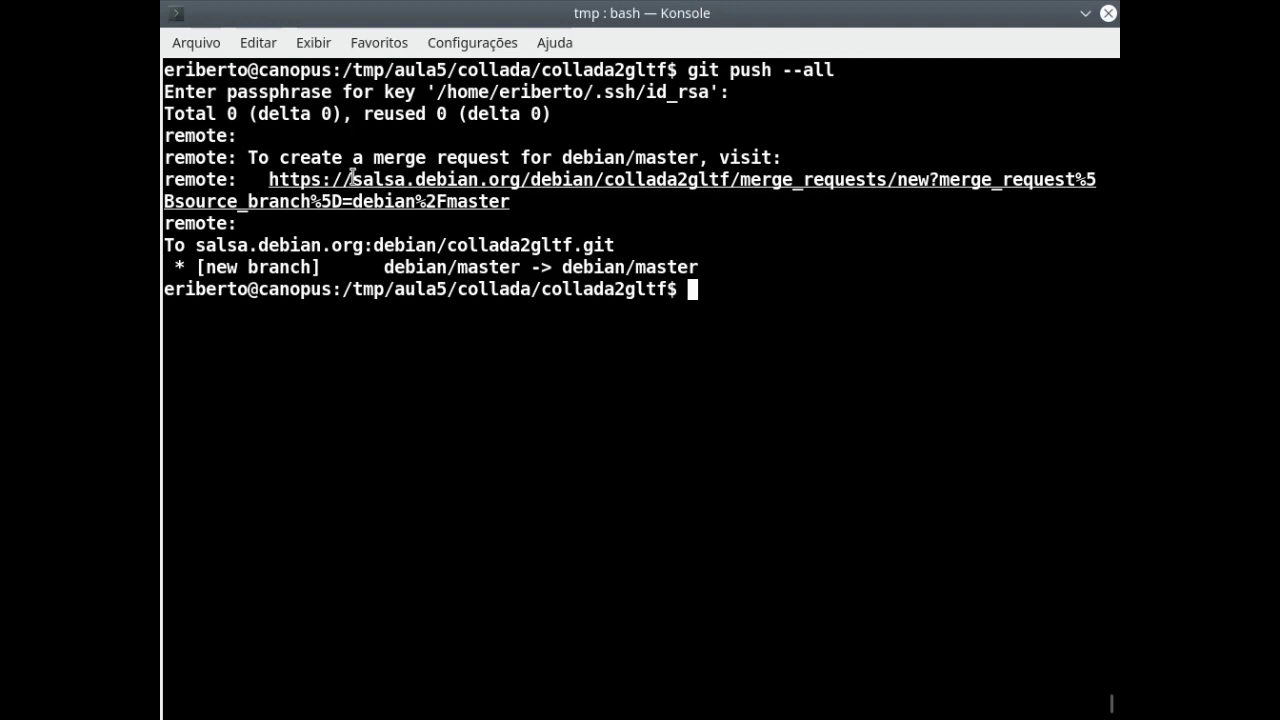
Switch to Firefox, check the branch list of collada2gltf and open the project's repository settings
key(alt+Tab)
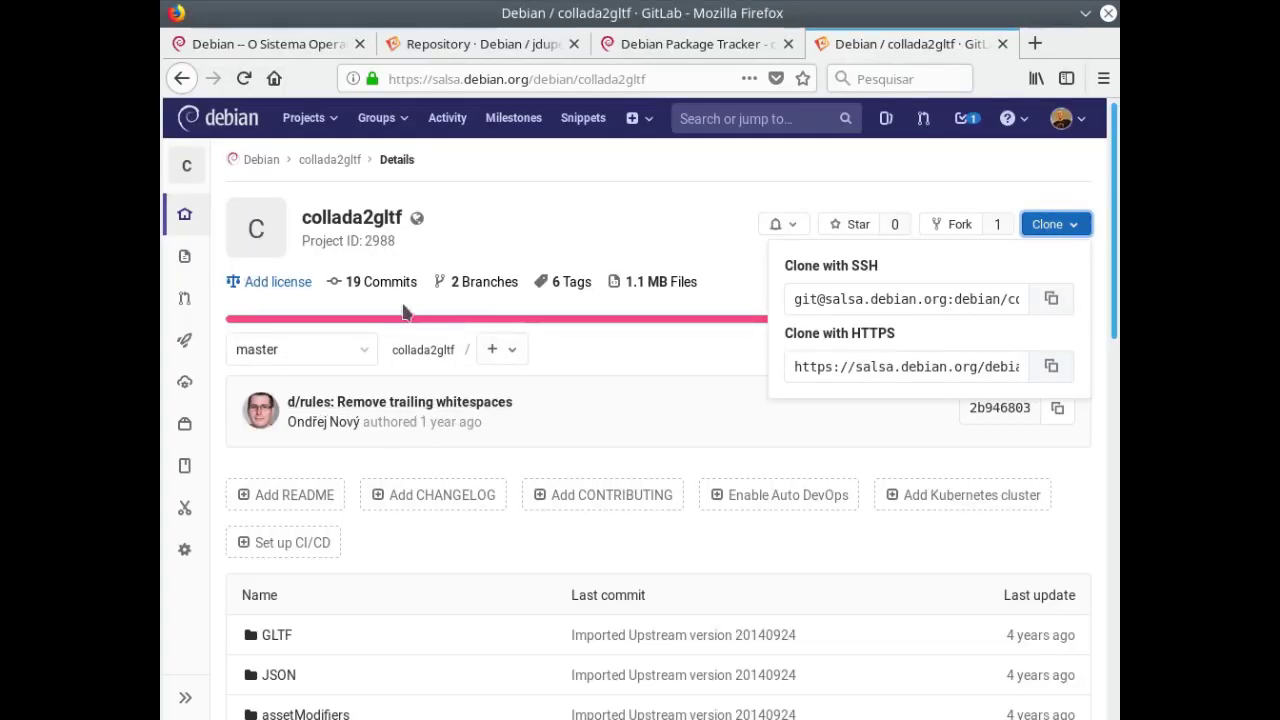
click(487, 288)
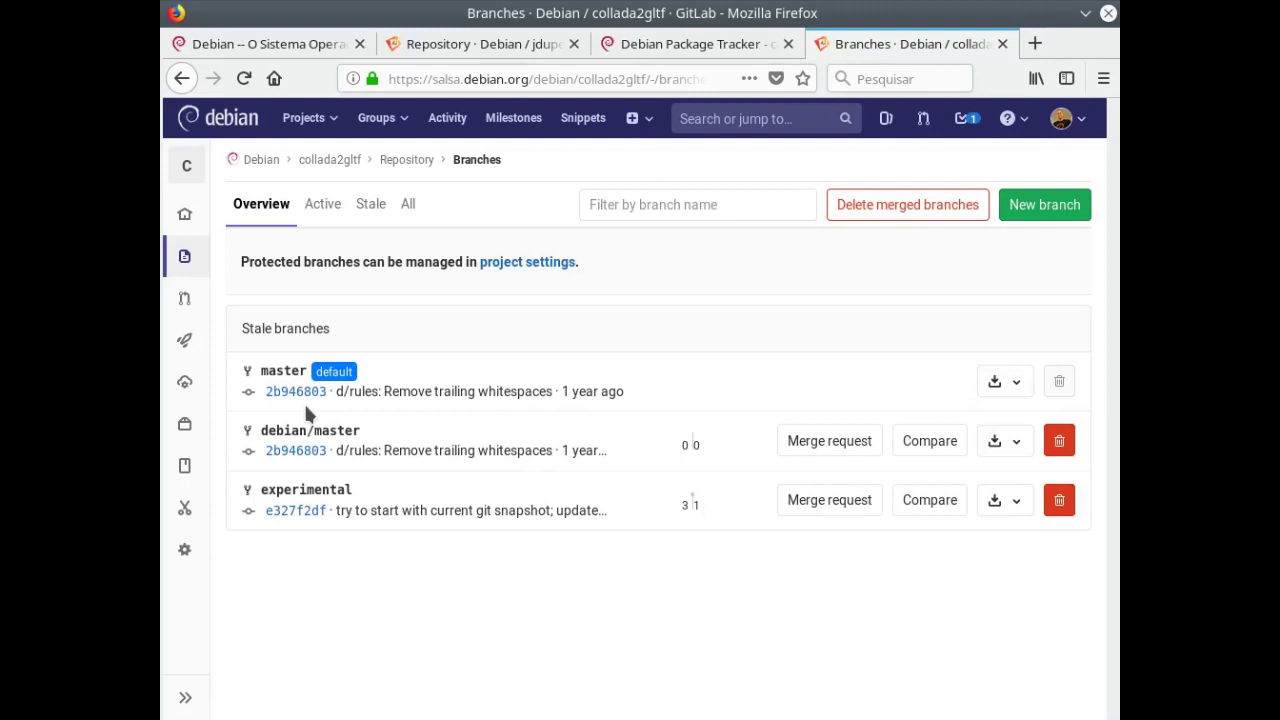
mouse_move(183, 555)
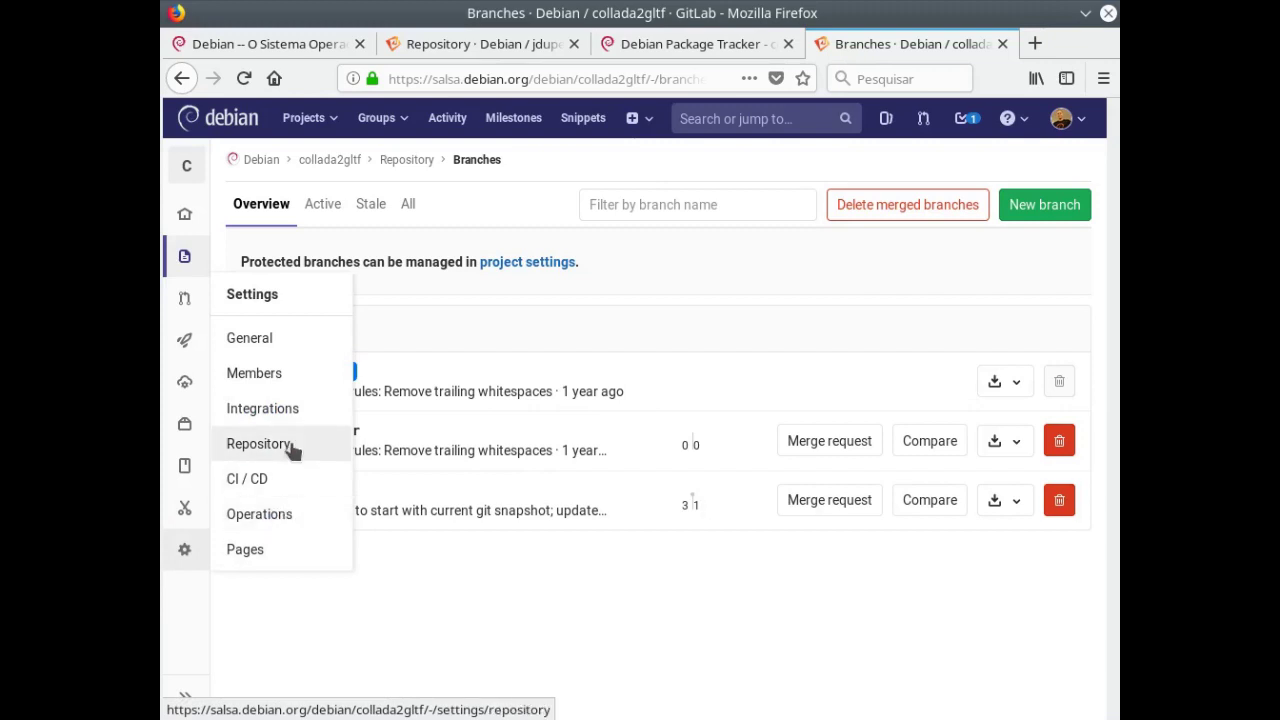
click(258, 444)
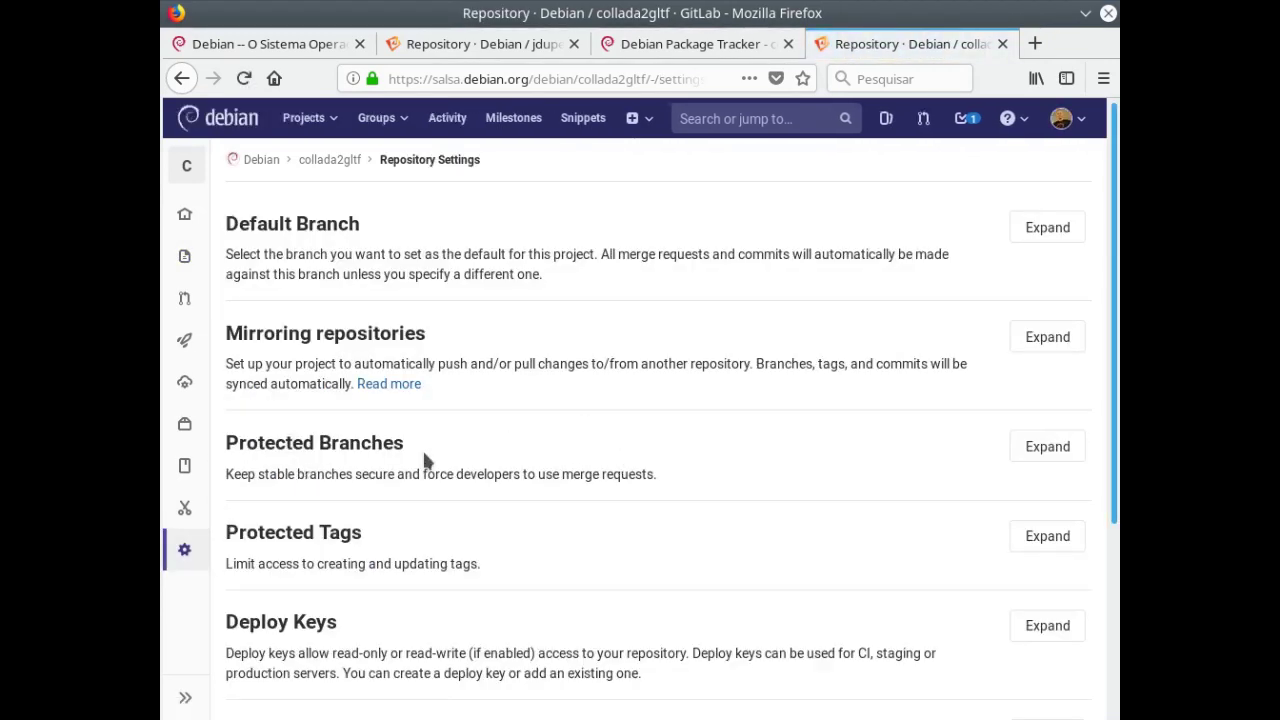
Protect the master branch, allowing Maintainers to merge and Developers + Maintainers to push
click(1051, 446)
scroll(721, 362, down, 5)
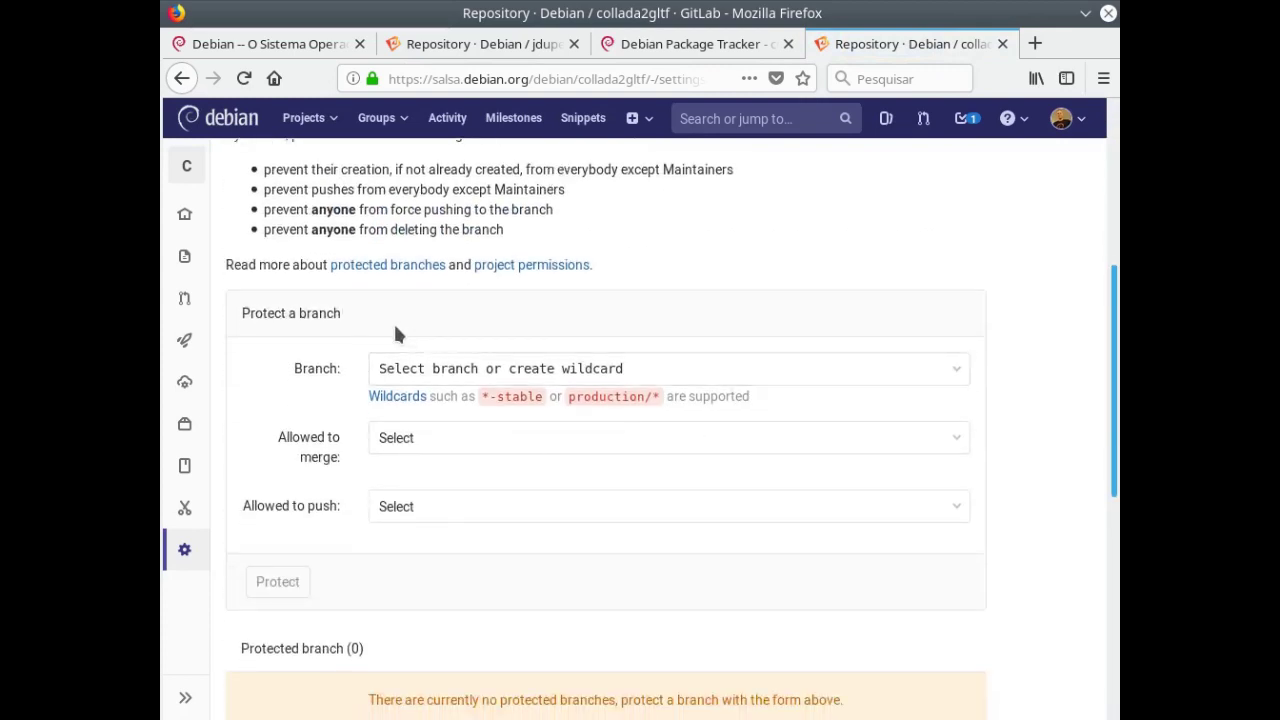
click(422, 370)
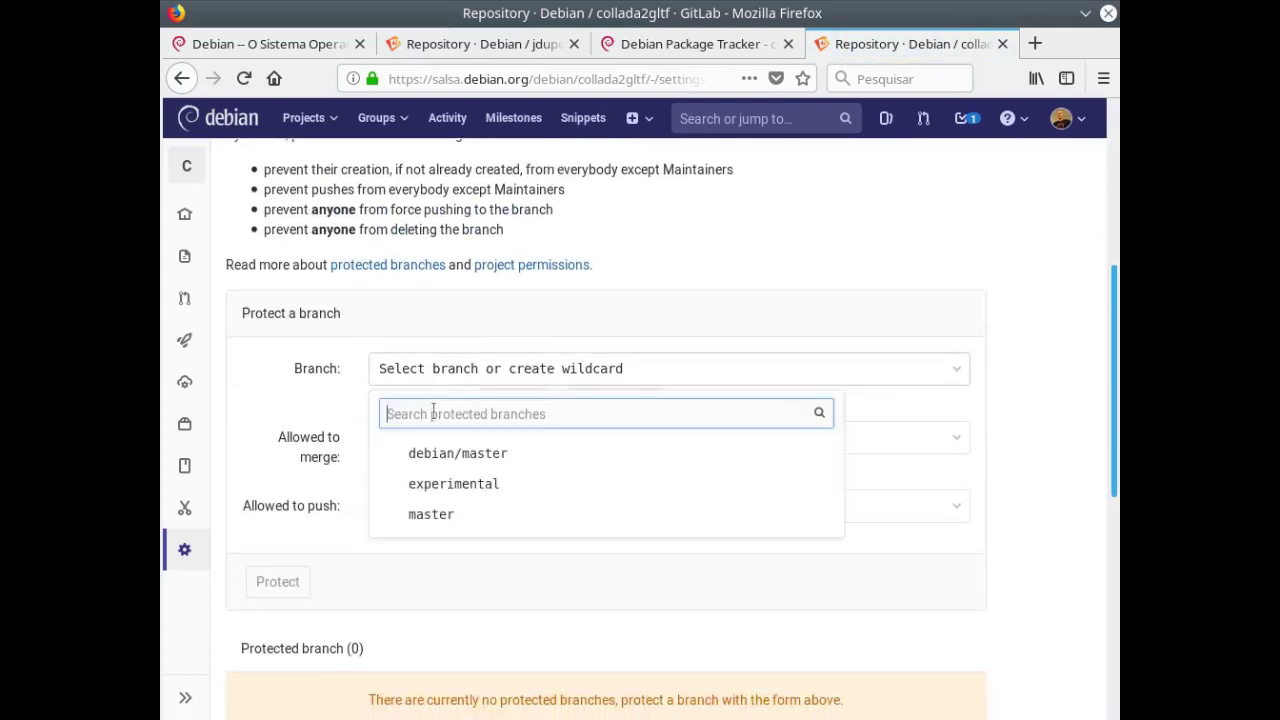
click(449, 515)
click(437, 437)
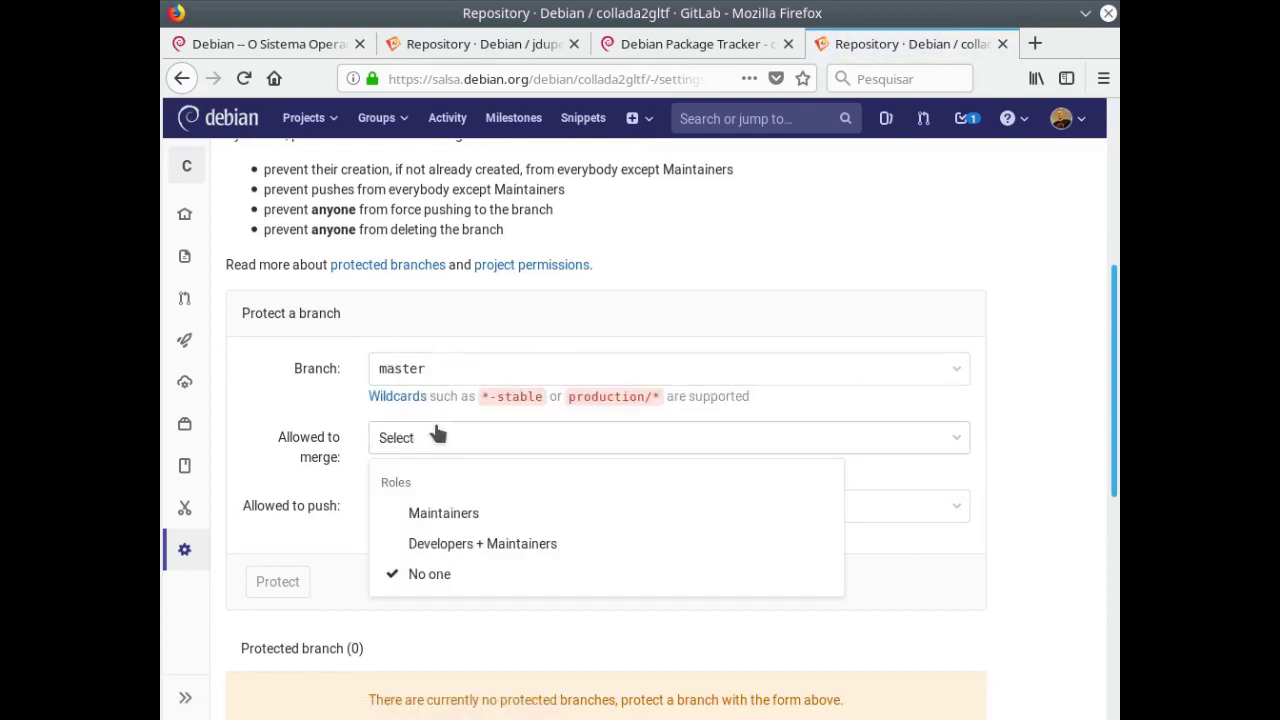
click(442, 515)
click(410, 506)
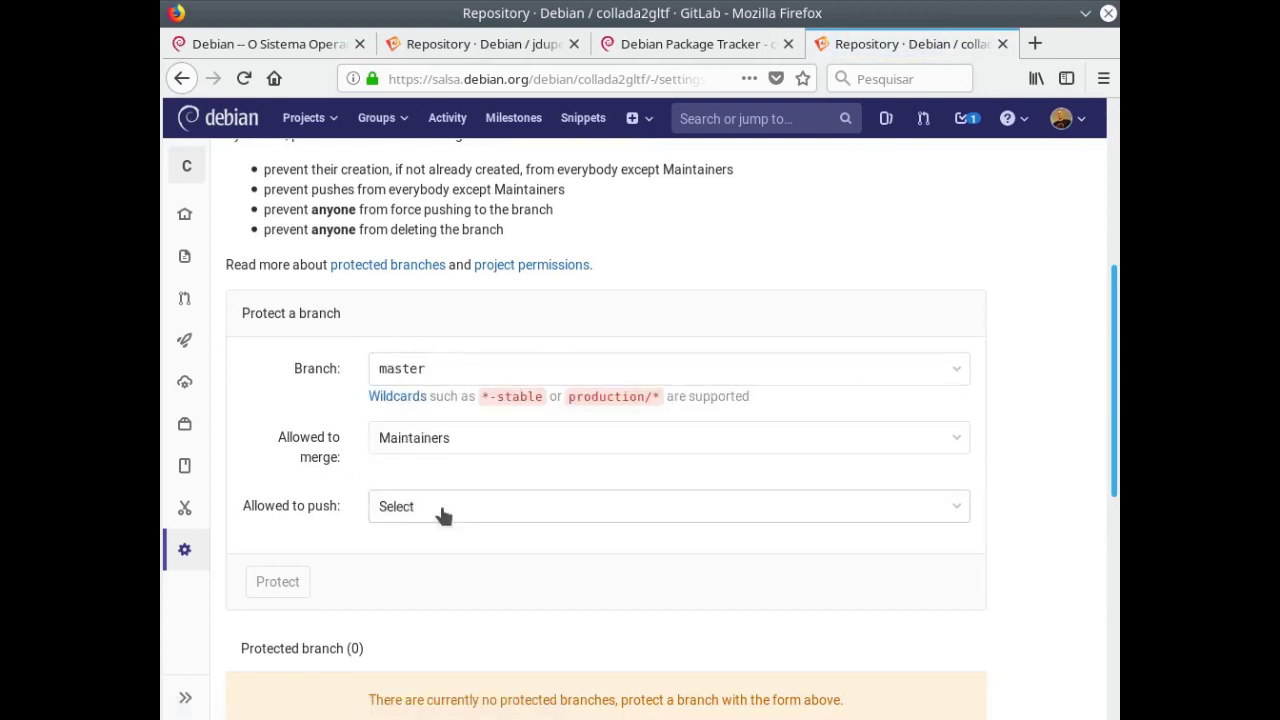
click(452, 607)
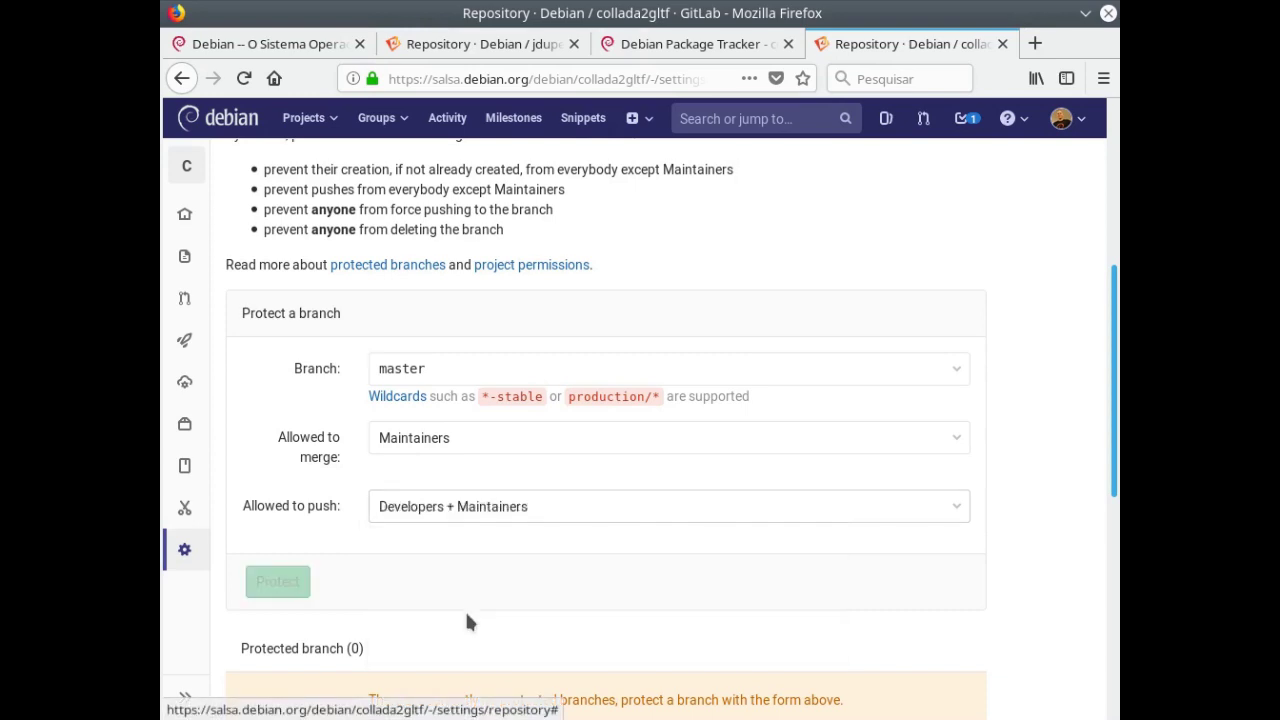
click(277, 592)
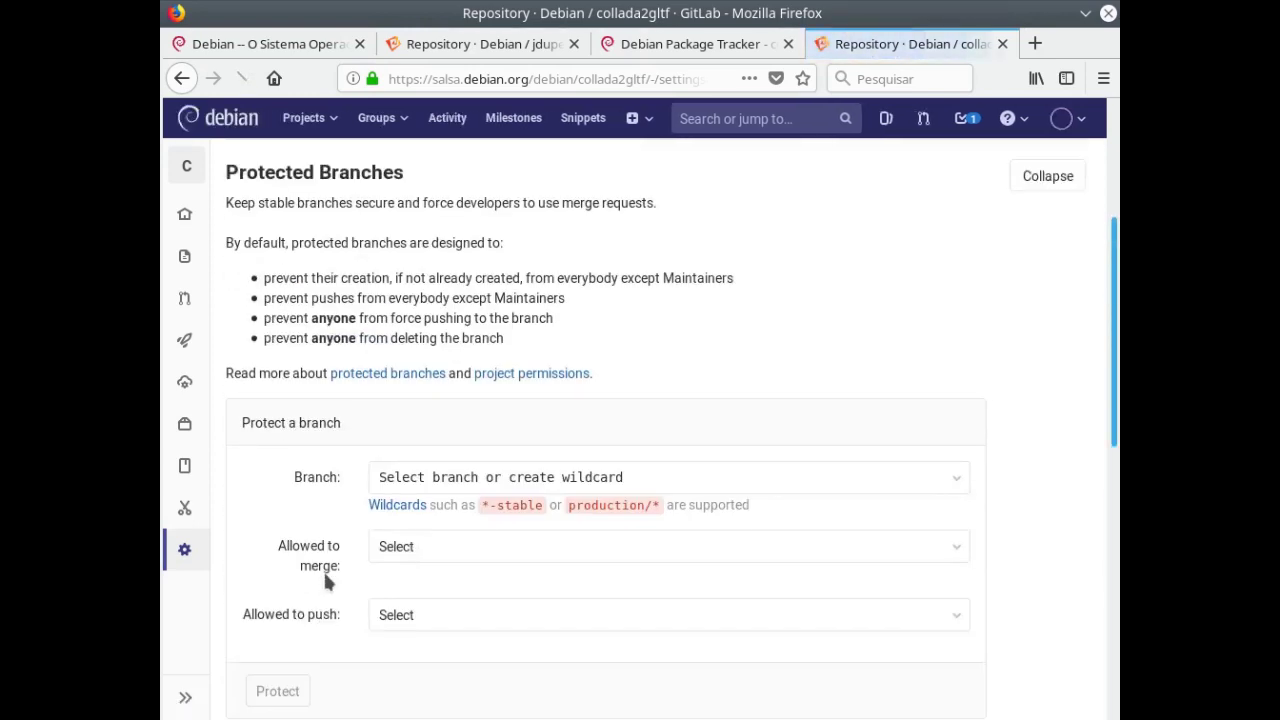
Review the protected branches section, and open the branch list of the collada2gltf project
scroll(483, 571, down, 5)
scroll(483, 568, up, 6)
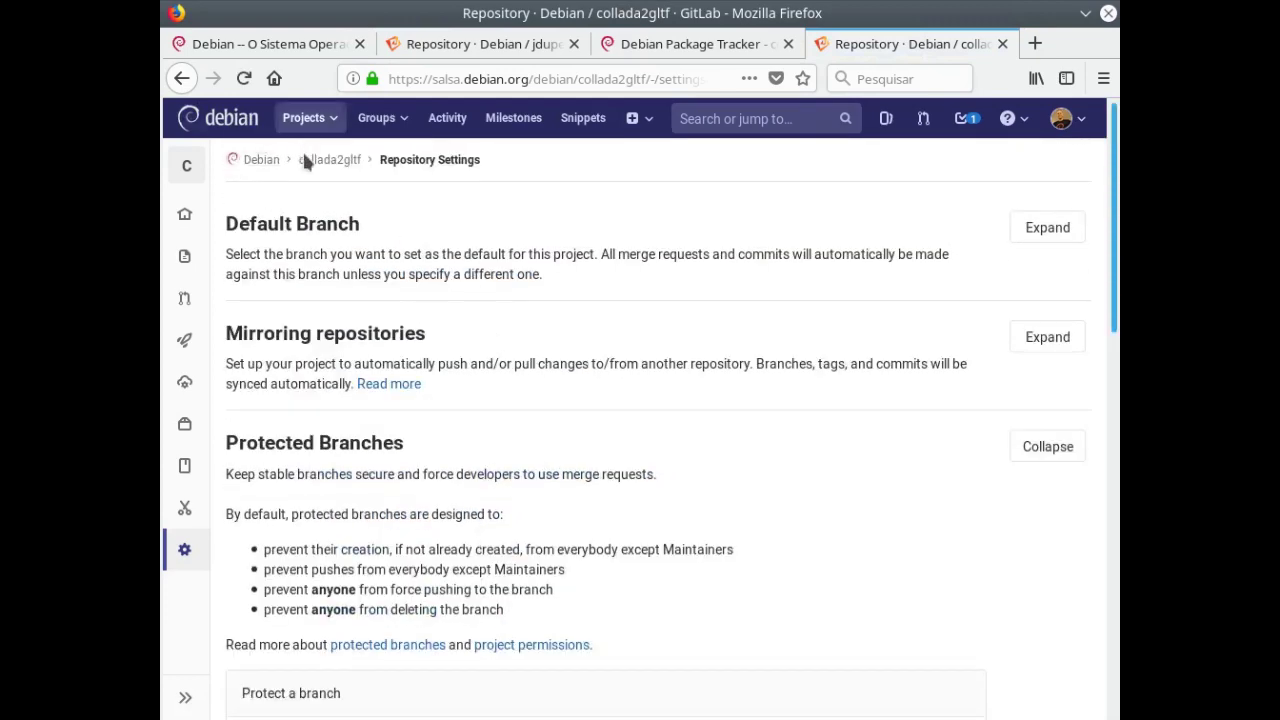
click(325, 161)
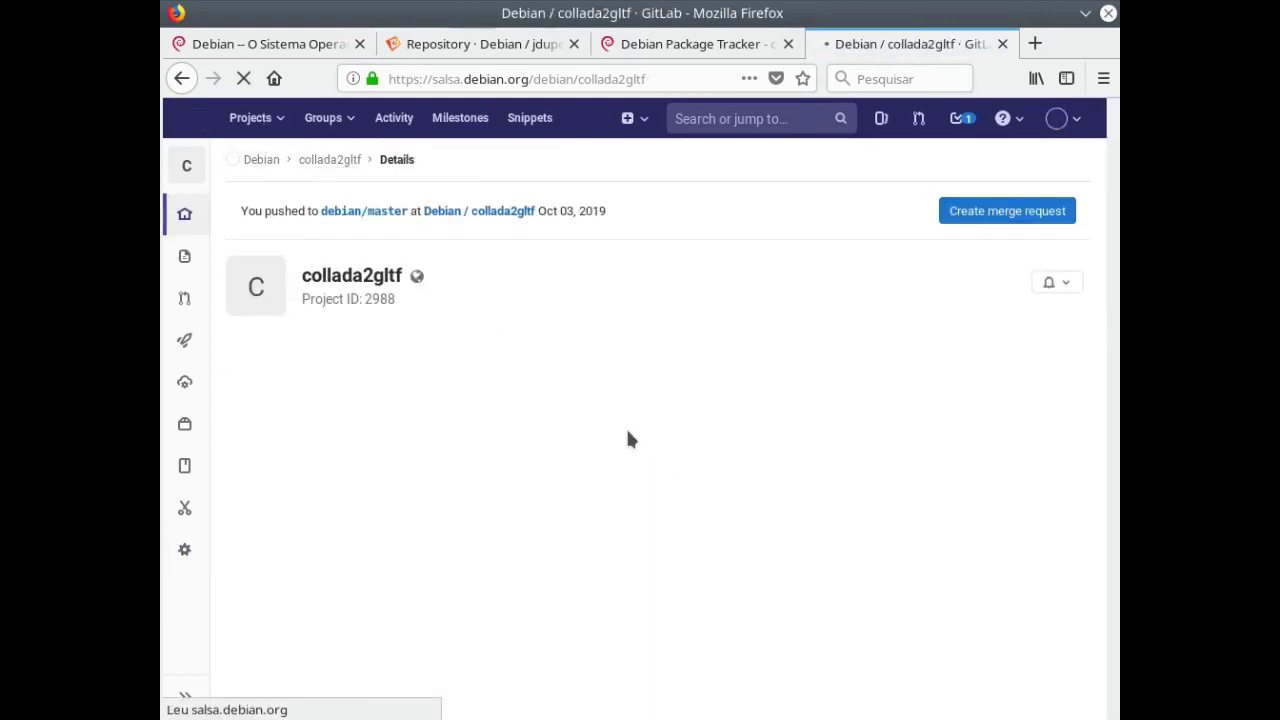
click(495, 345)
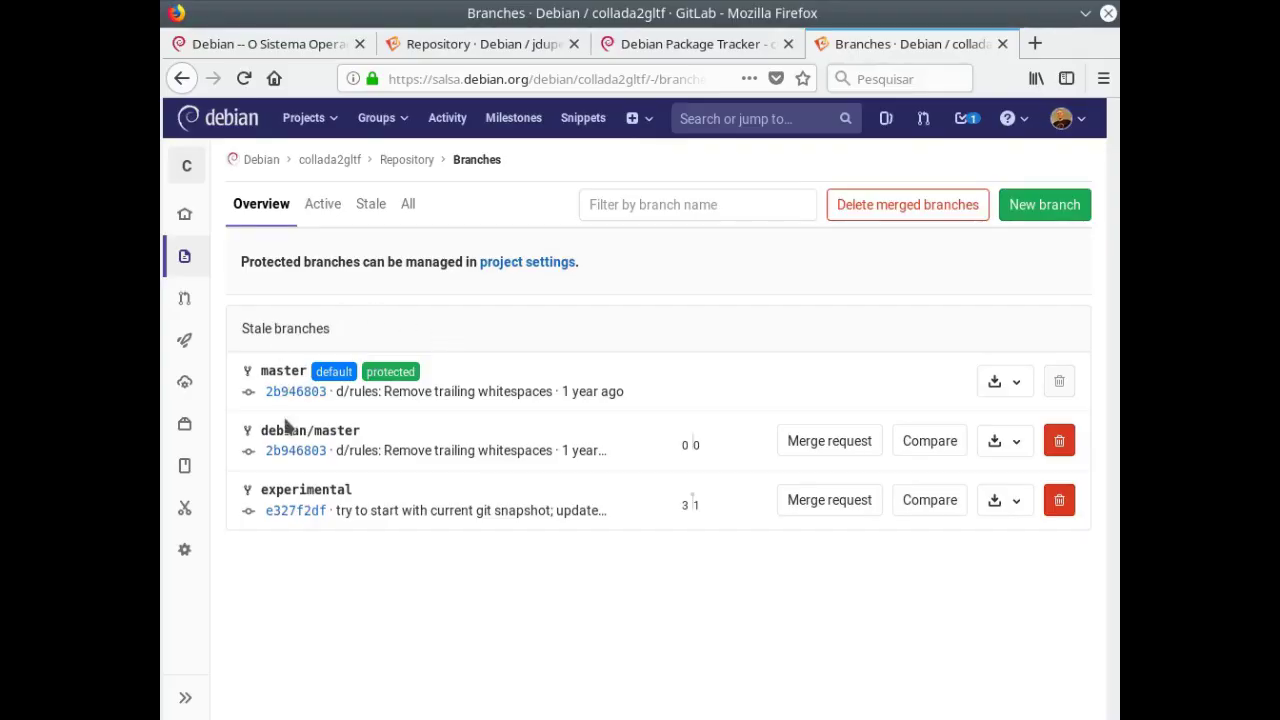
Open the repository settings, set the default branch to debian/master and save the change
mouse_move(176, 565)
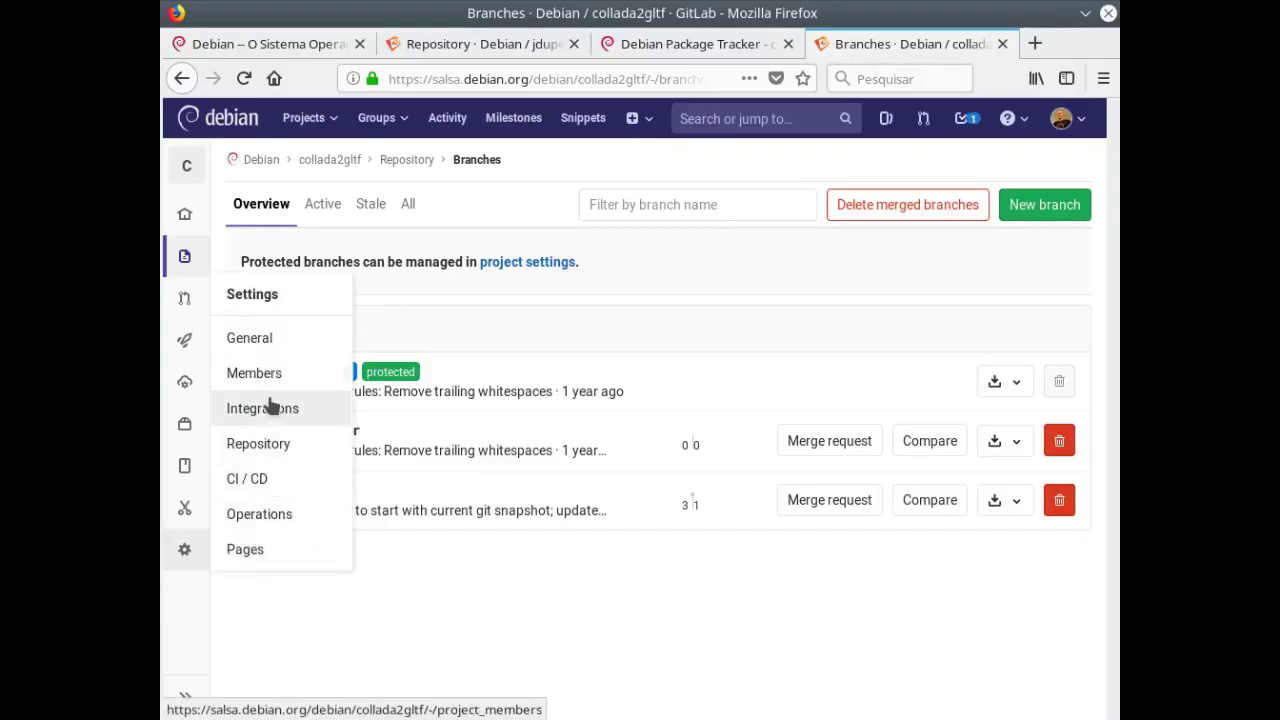
click(277, 449)
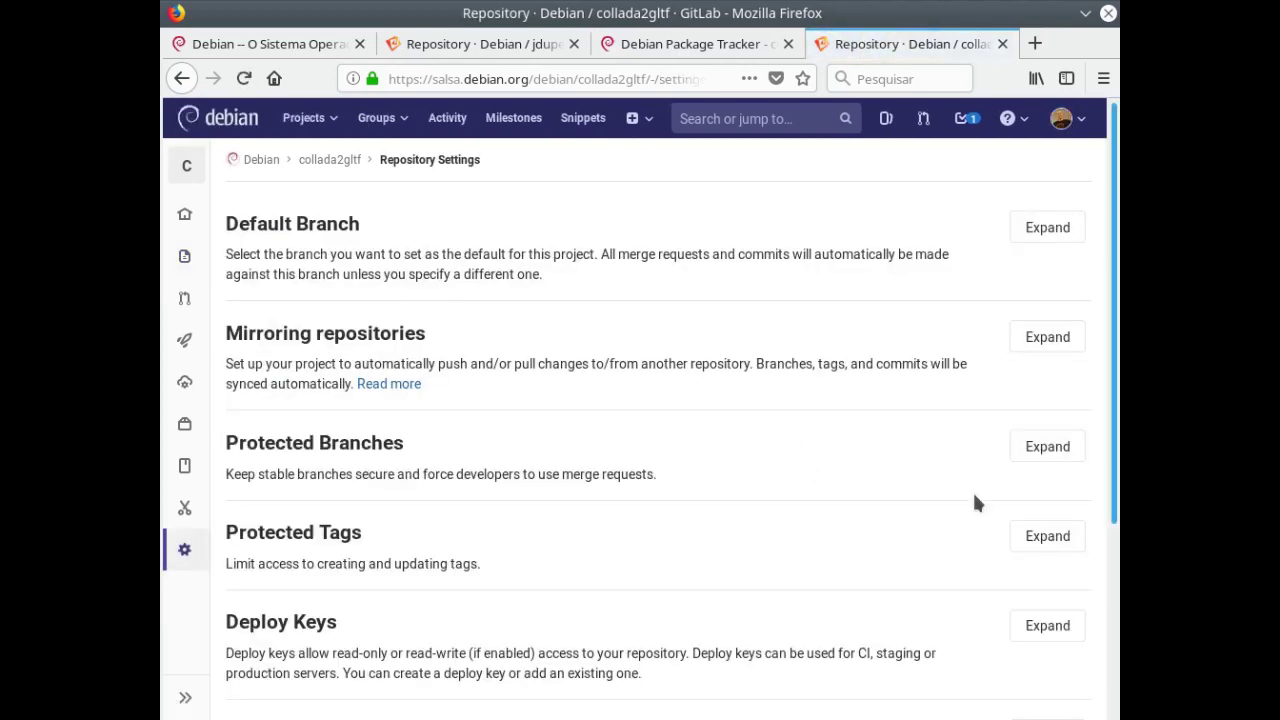
click(1040, 452)
scroll(714, 393, down, 4)
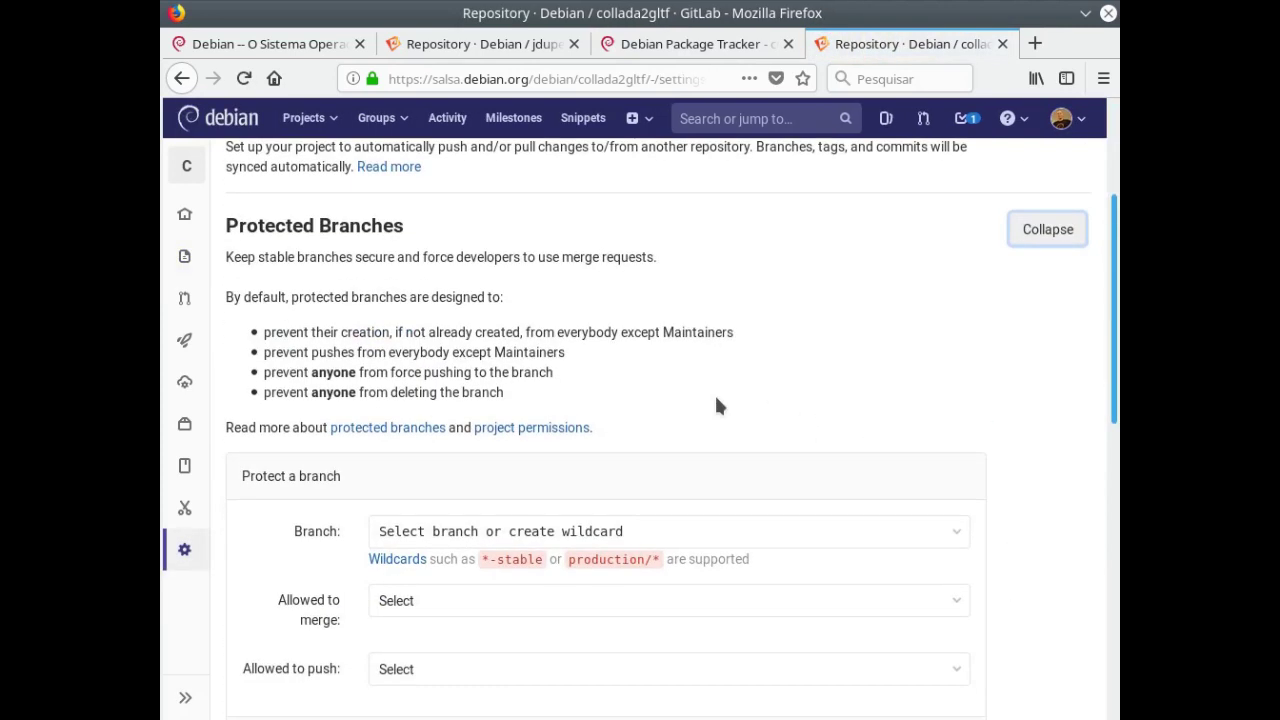
scroll(716, 405, up, 4)
click(1055, 228)
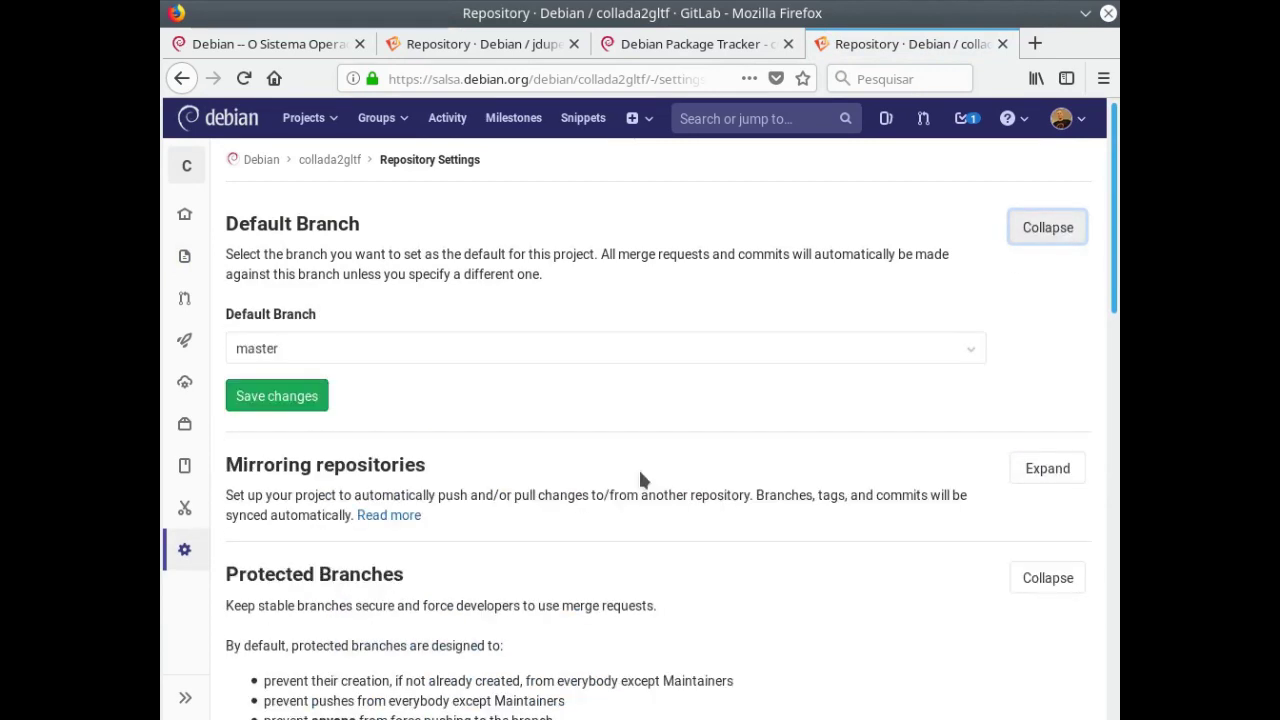
click(288, 358)
click(287, 386)
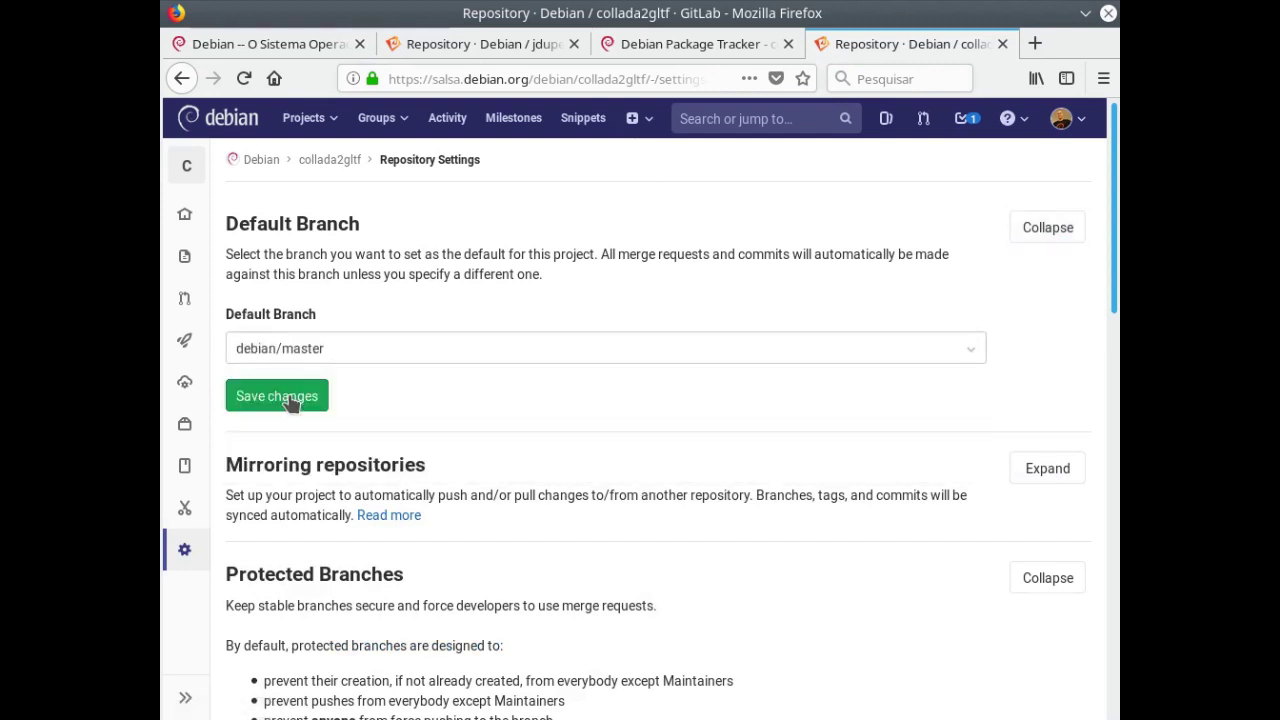
click(290, 400)
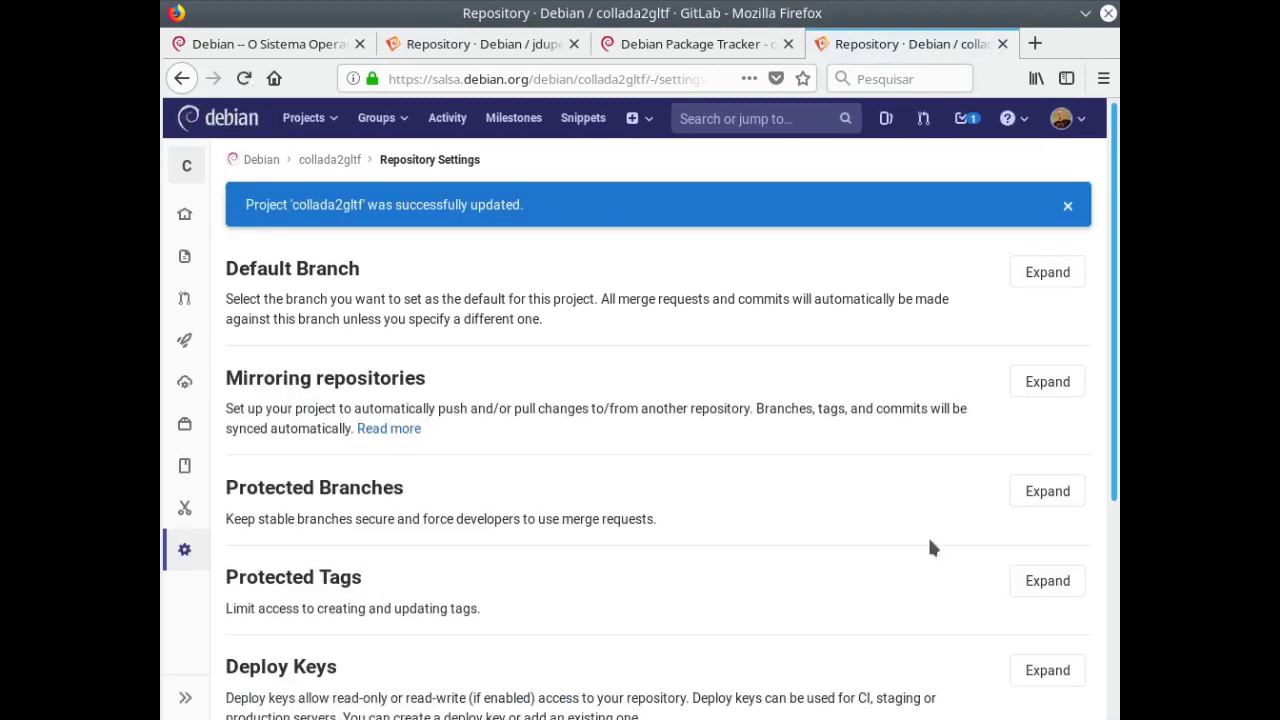
Expand the protected branches section and select debian/master as the branch to protect
click(1047, 491)
scroll(555, 313, down, 1)
scroll(555, 313, down, 7)
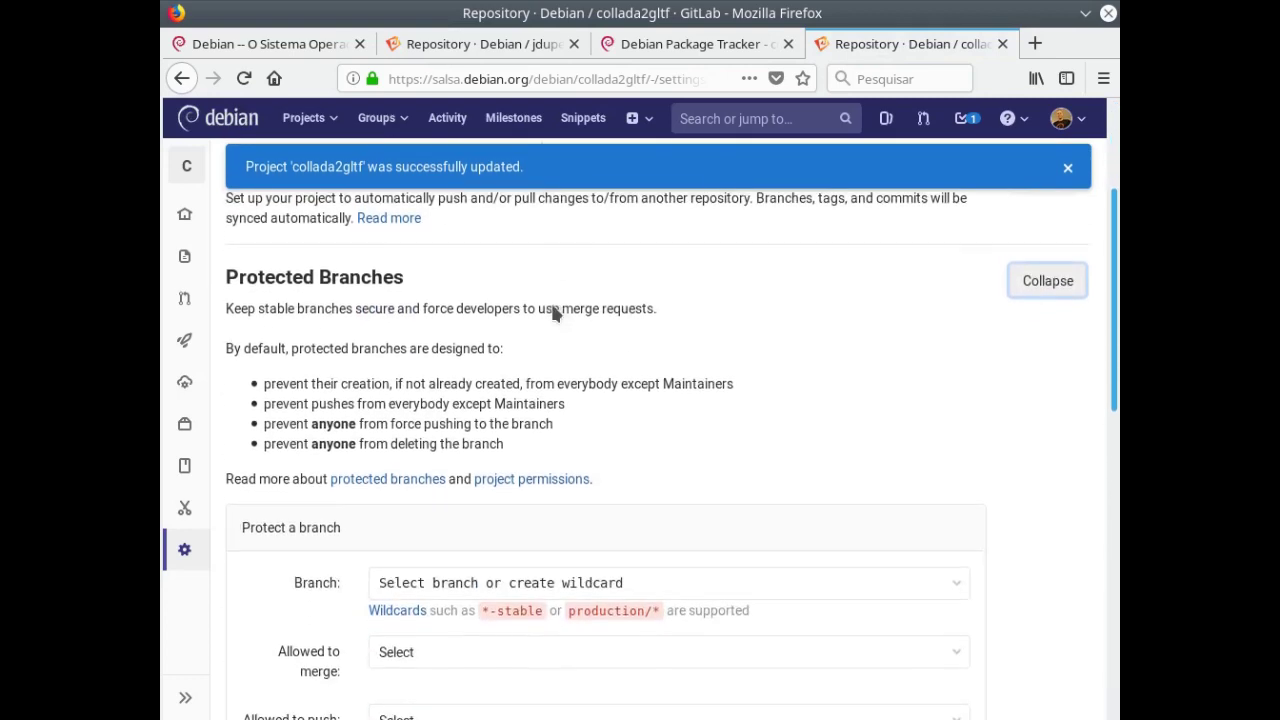
scroll(492, 313, down, 2)
click(492, 313)
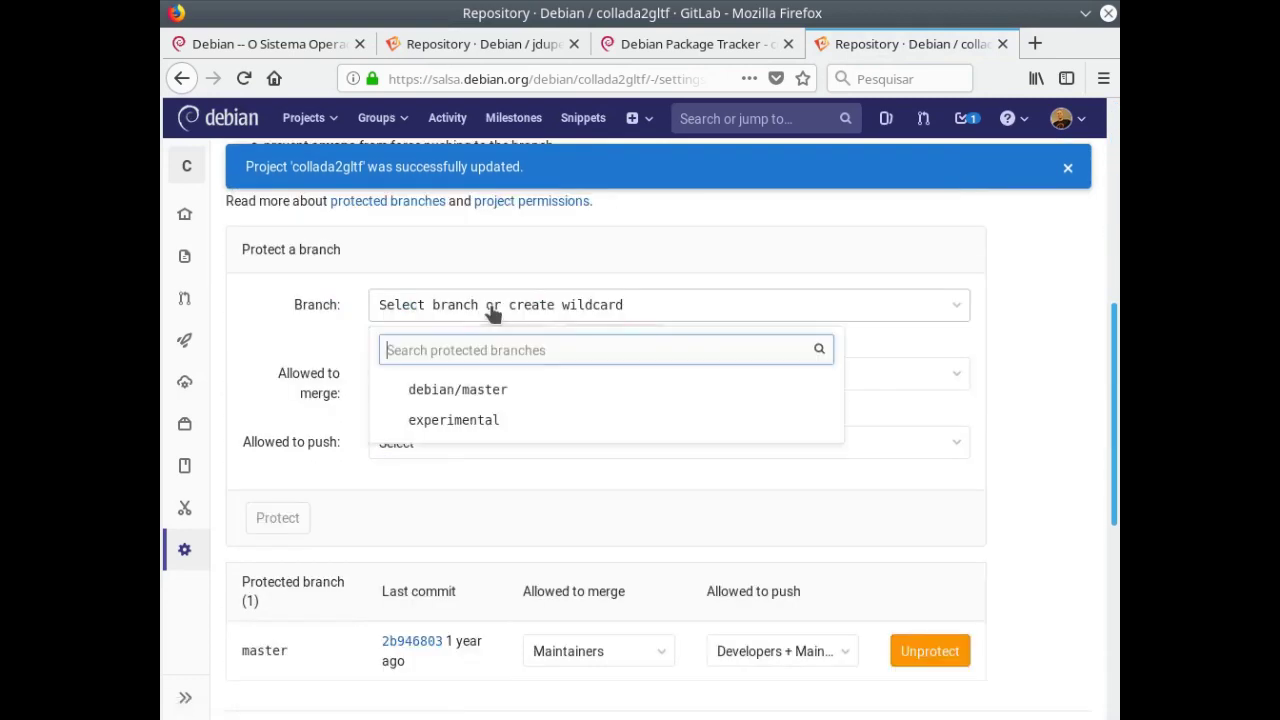
click(480, 386)
scroll(482, 389, down, 1)
scroll(480, 389, down, 3)
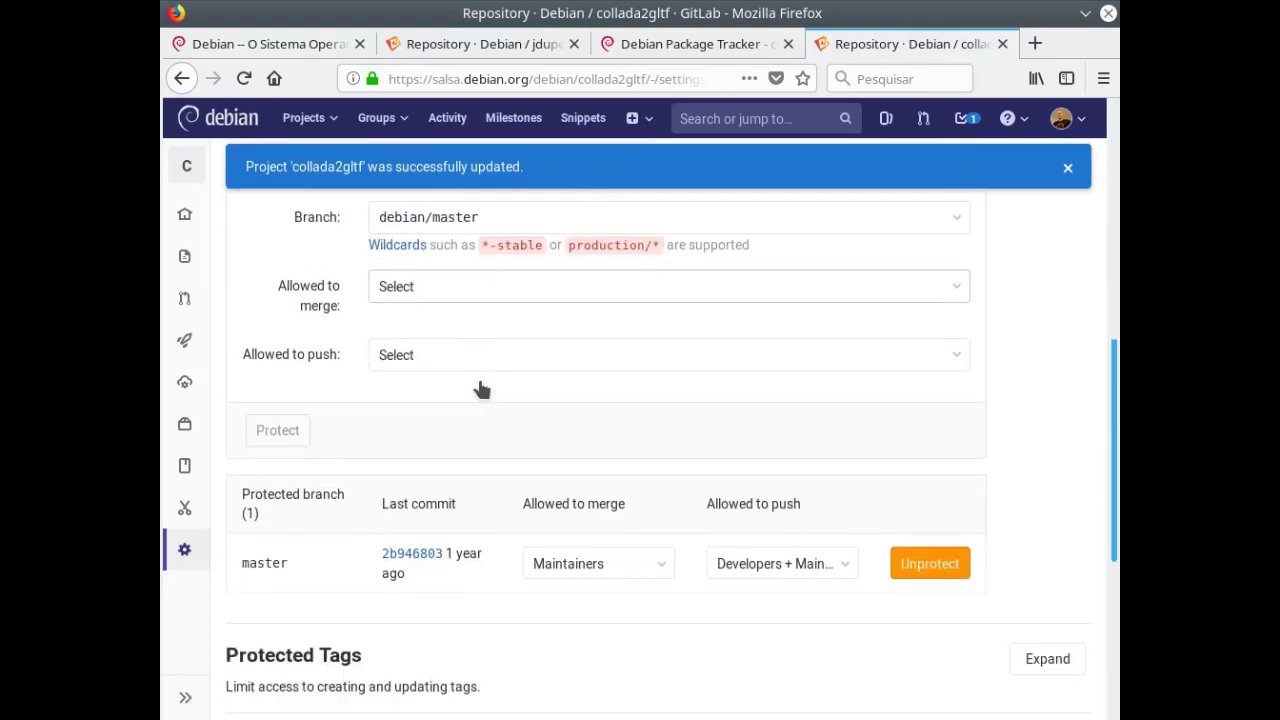
scroll(478, 381, up, 3)
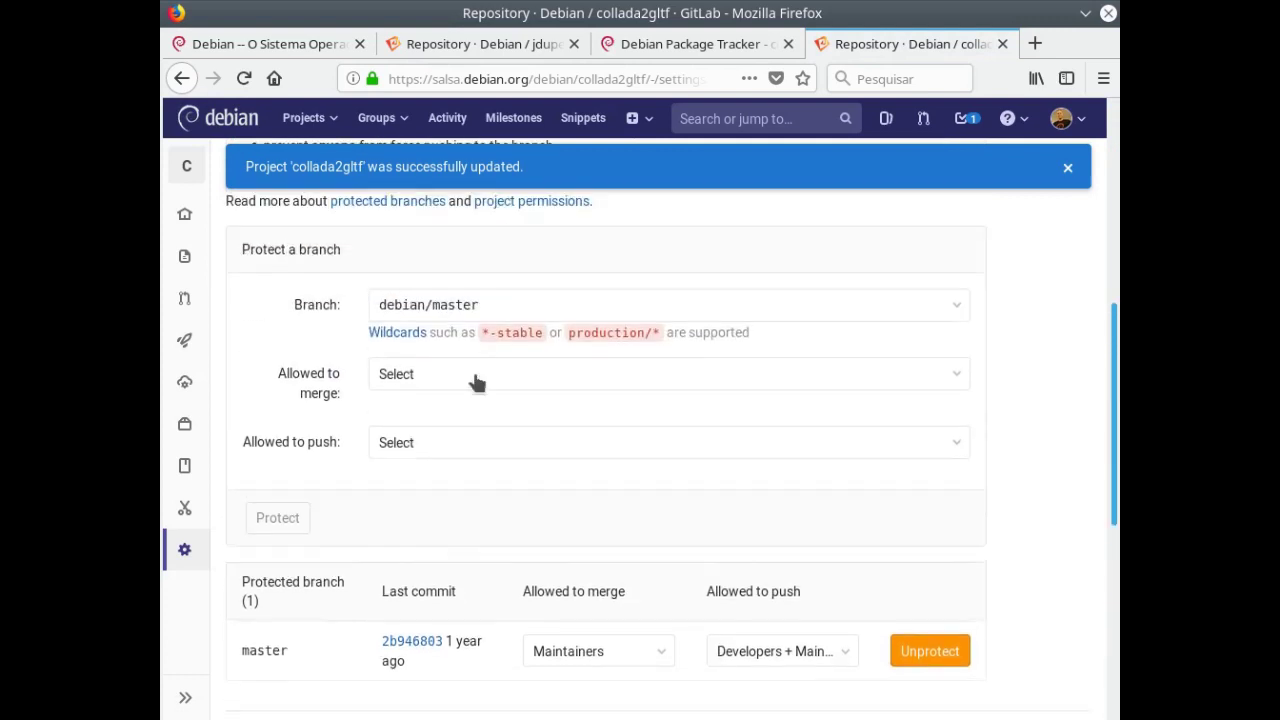
click(505, 313)
click(505, 313)
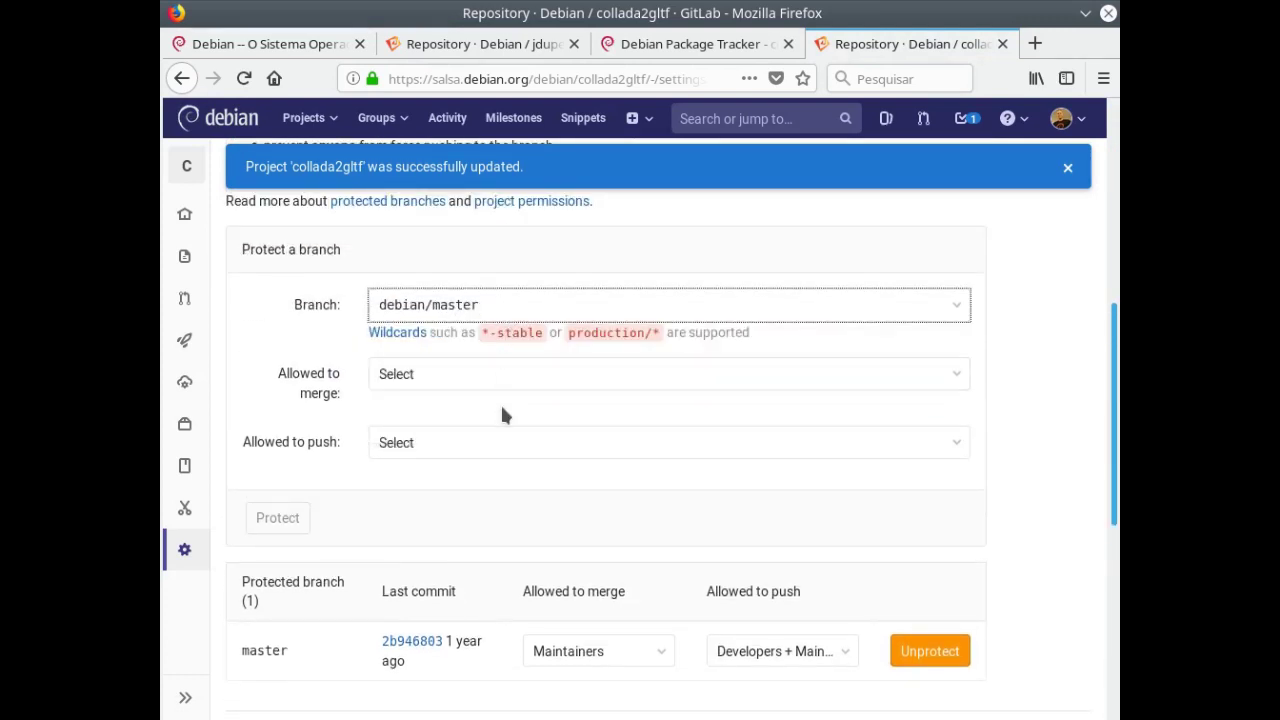
Allow Maintainers to merge and Developers + Maintainers to push to debian/master, and apply the protection
scroll(500, 418, down, 3)
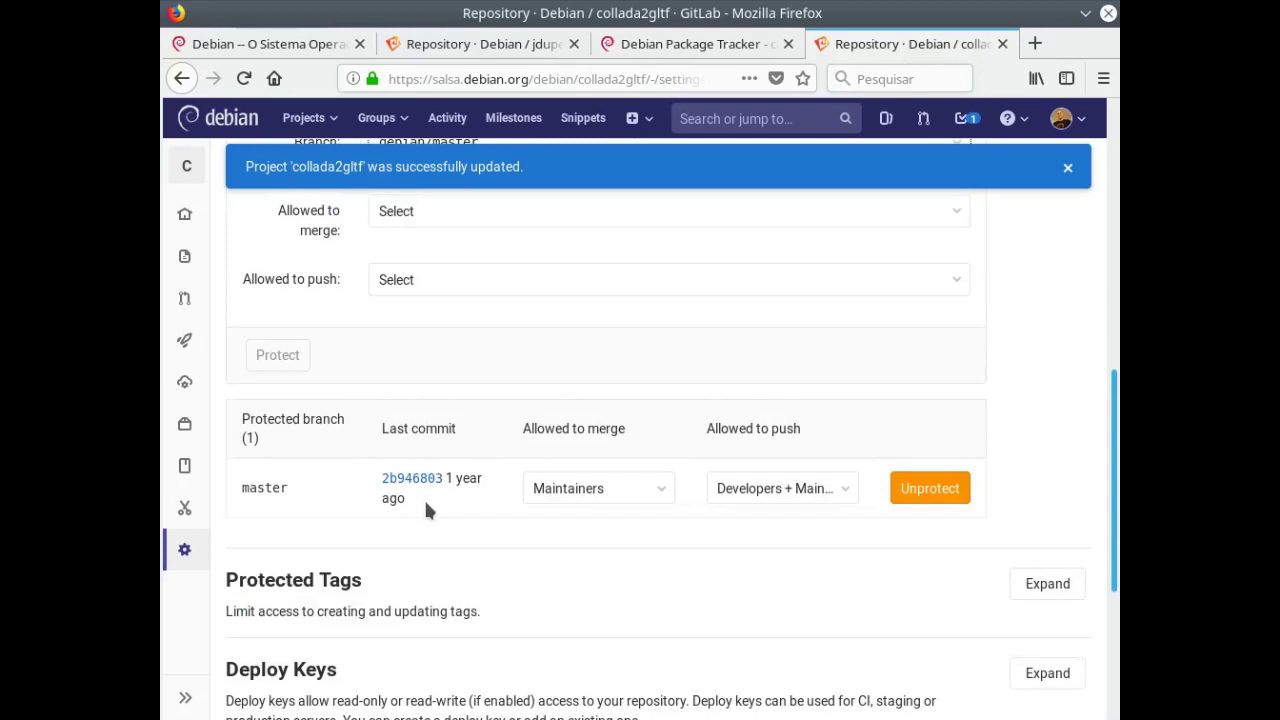
scroll(474, 389, up, 3)
click(456, 387)
click(443, 449)
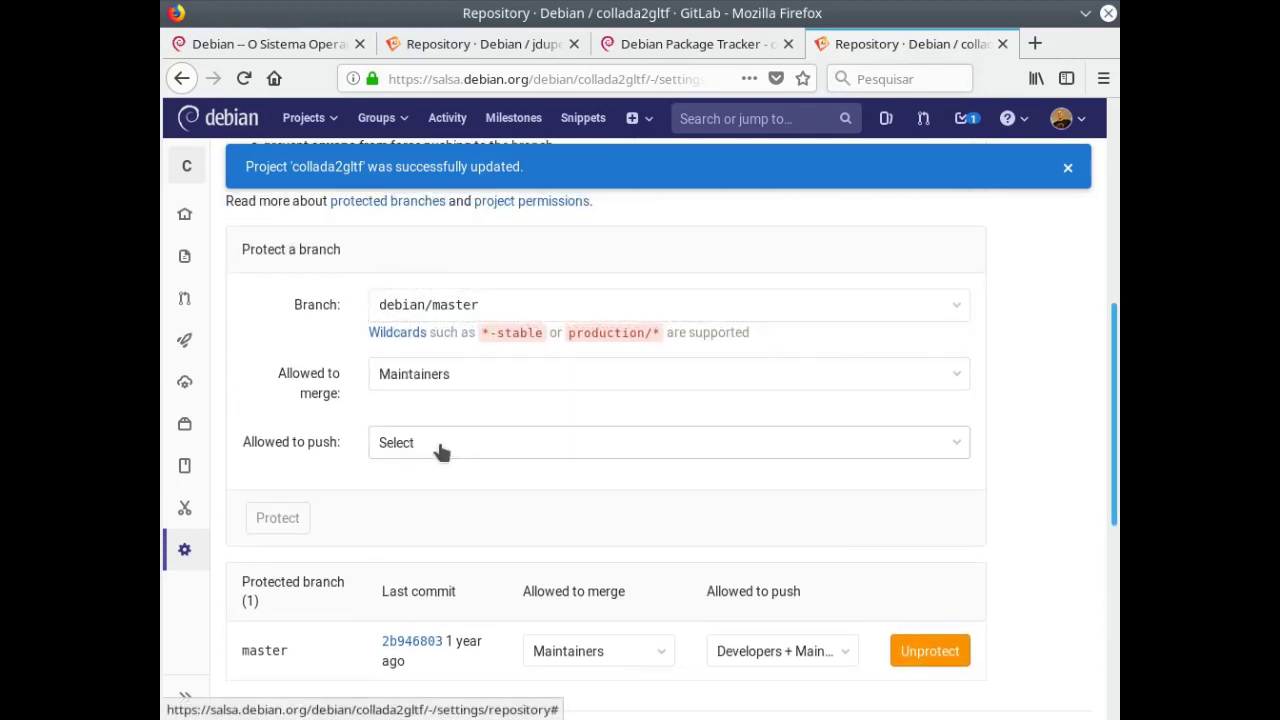
click(490, 450)
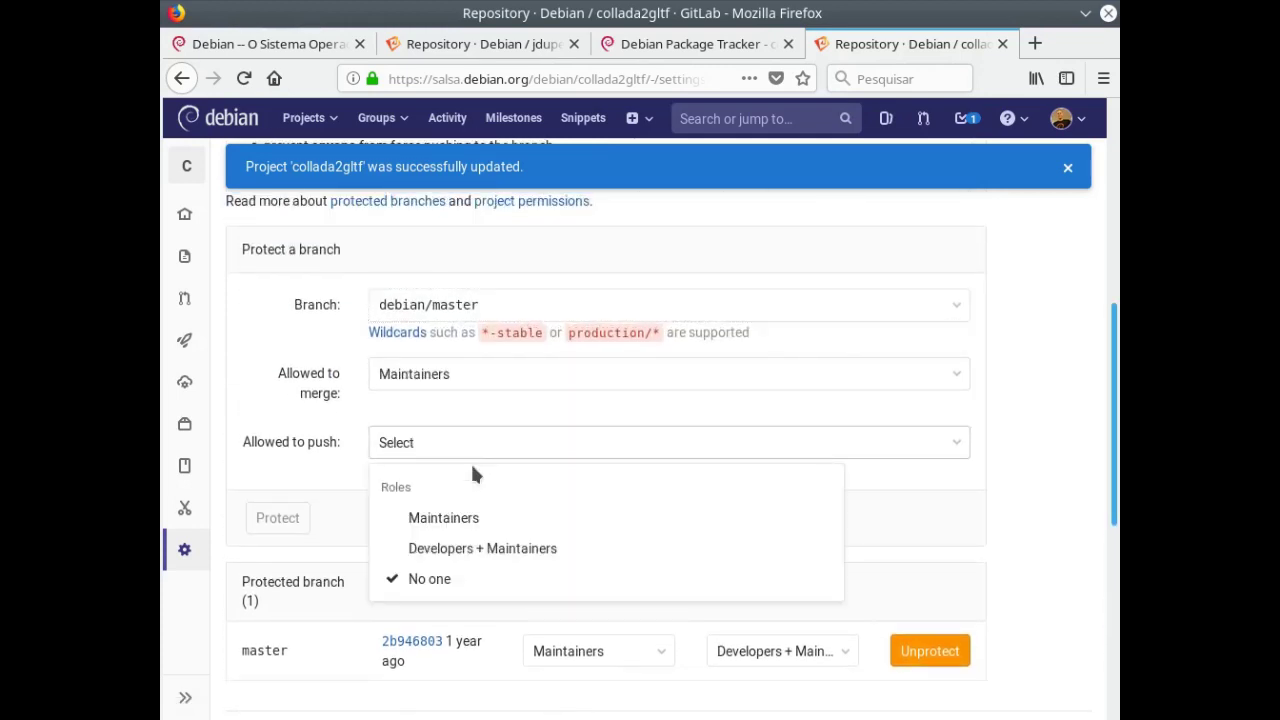
click(468, 548)
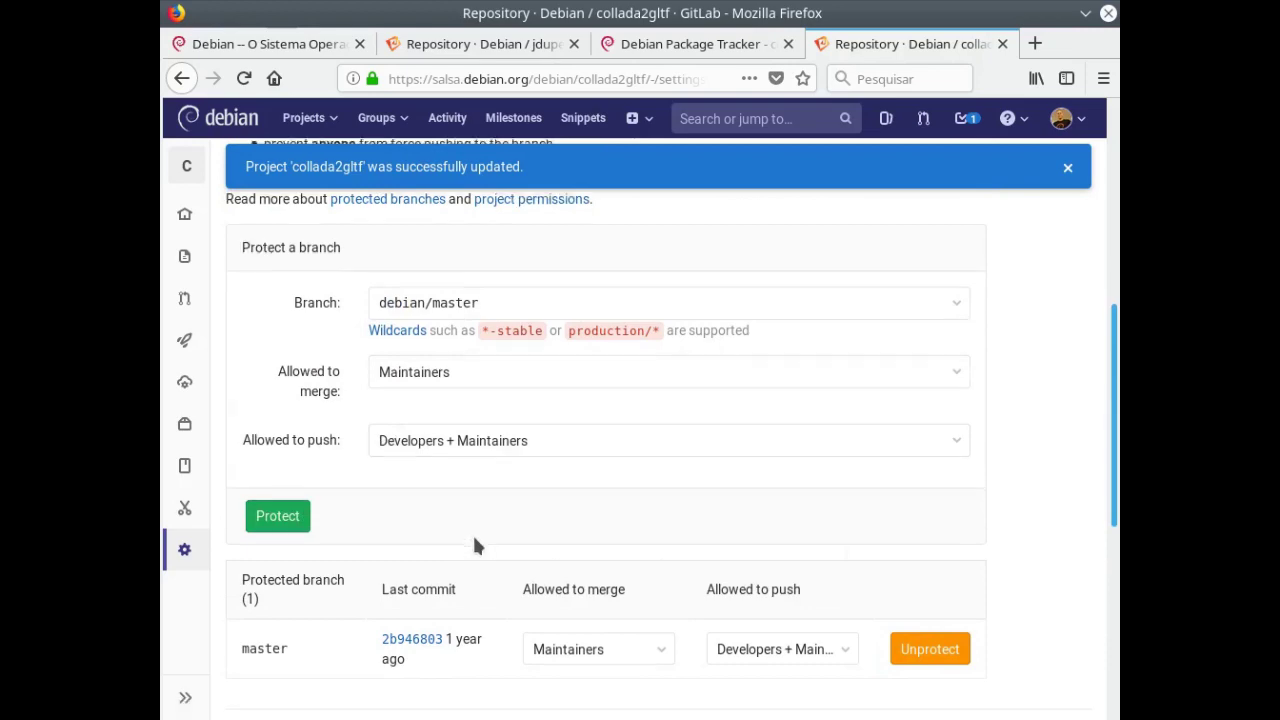
scroll(474, 545, down, 2)
click(263, 396)
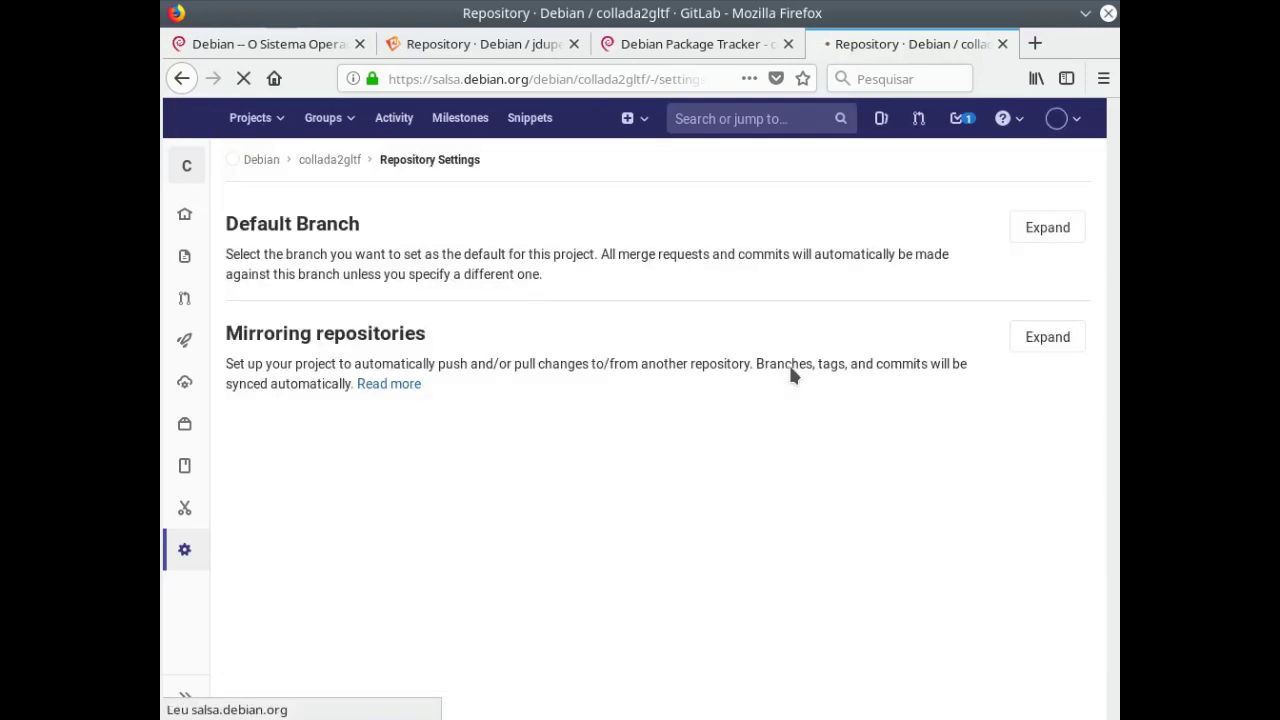
Unprotect the master branch in the list of protected branches and confirm
scroll(760, 410, down, 7)
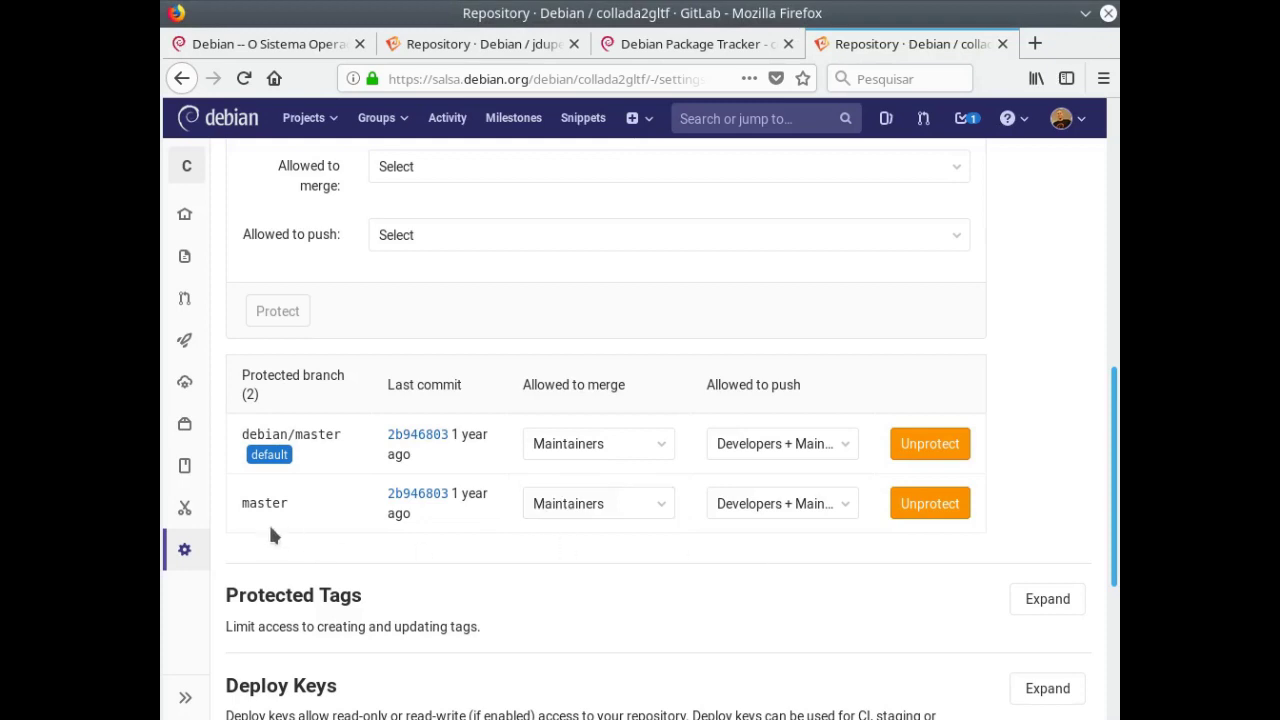
click(919, 518)
click(750, 378)
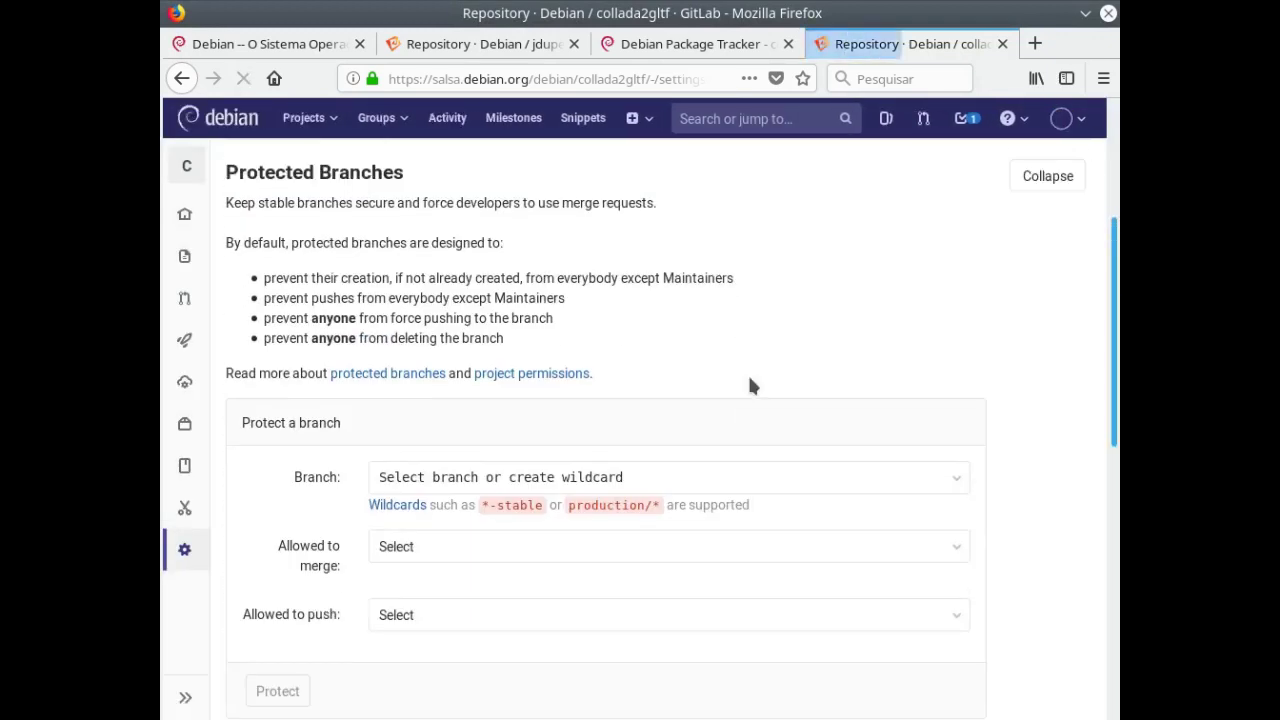
scroll(700, 420, down, 5)
scroll(605, 466, up, 6)
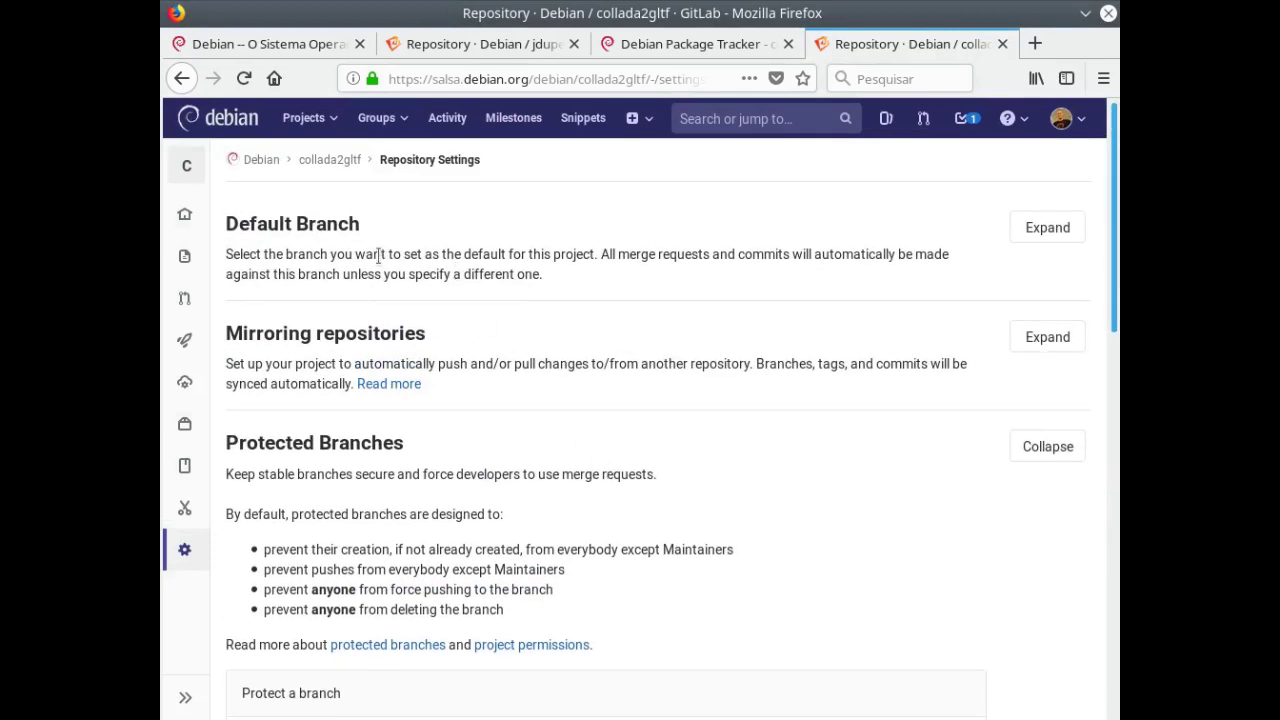
Open the branch list from the collada2gltf project page, and delete the master branch
click(327, 161)
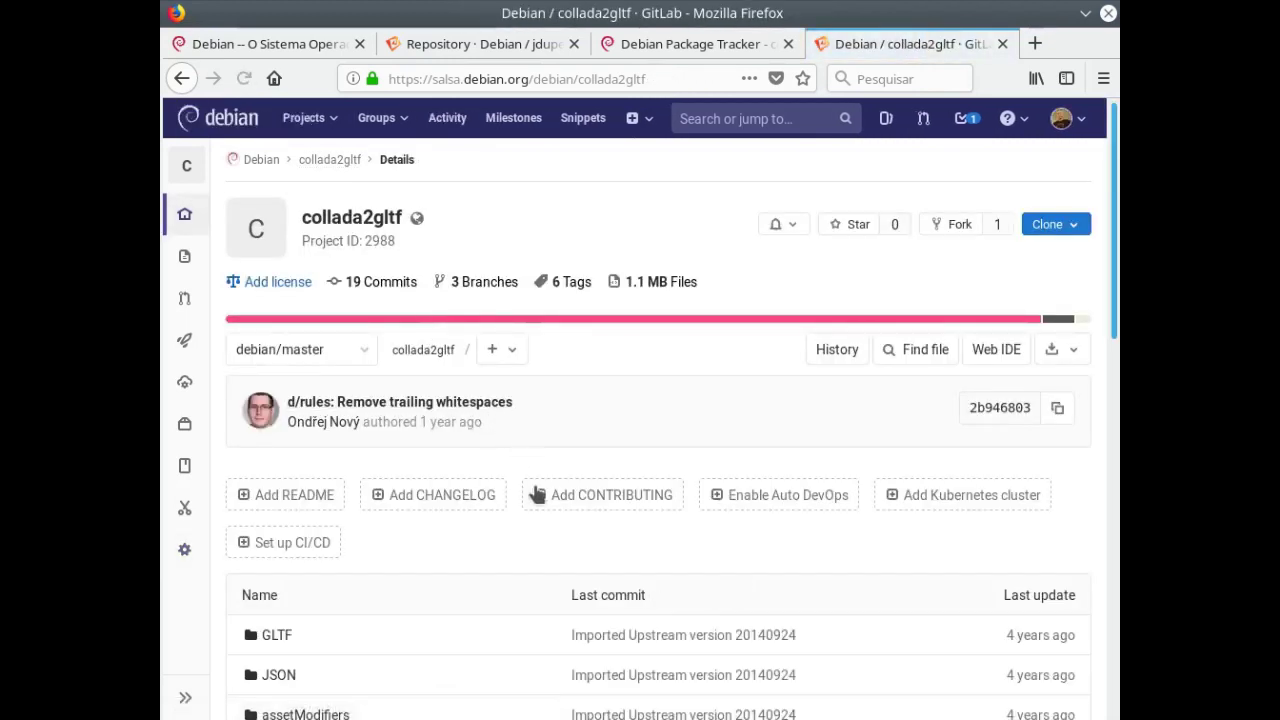
click(494, 284)
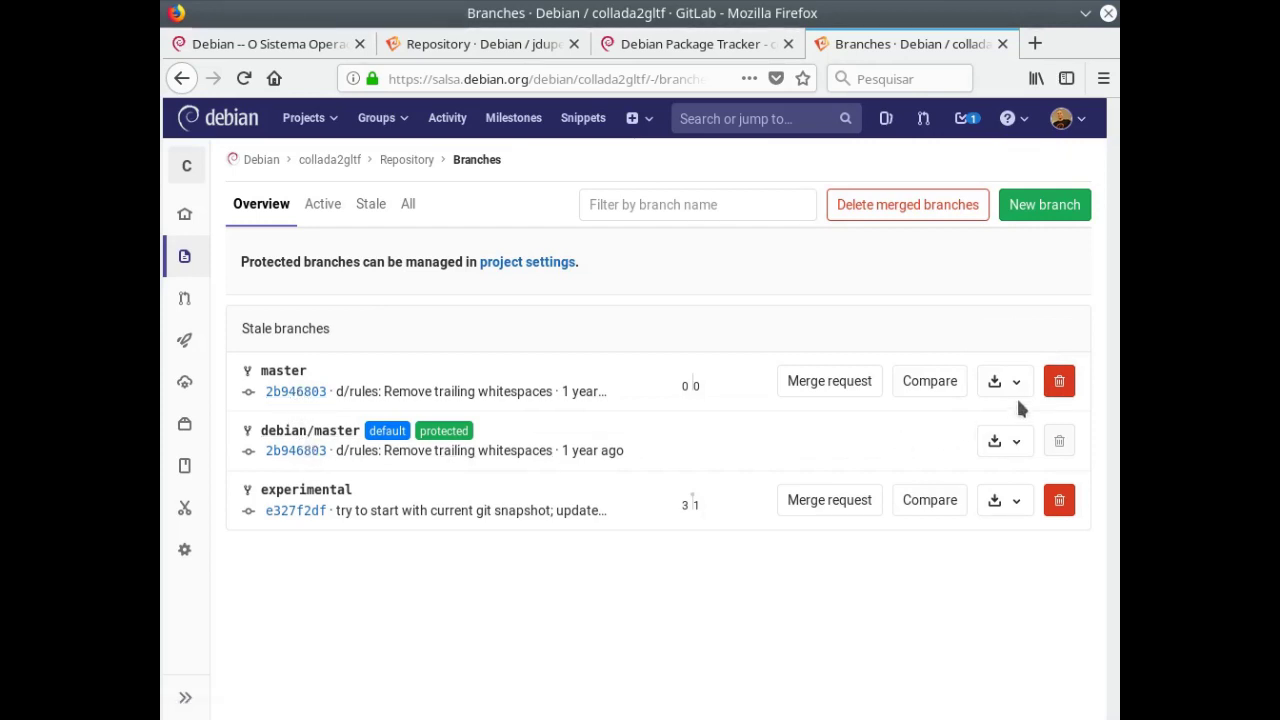
click(1059, 381)
click(791, 375)
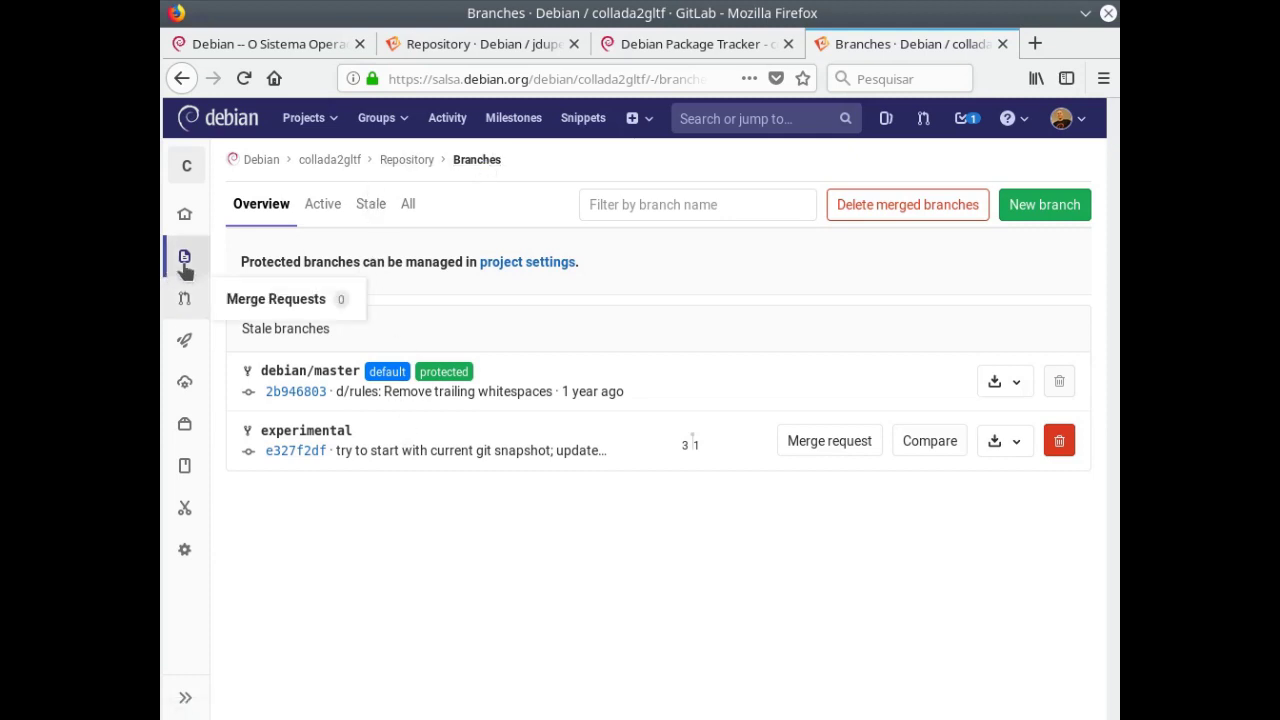
Reload the repository's branch list, and check the branches again from the collada2gltf project page
mouse_move(186, 268)
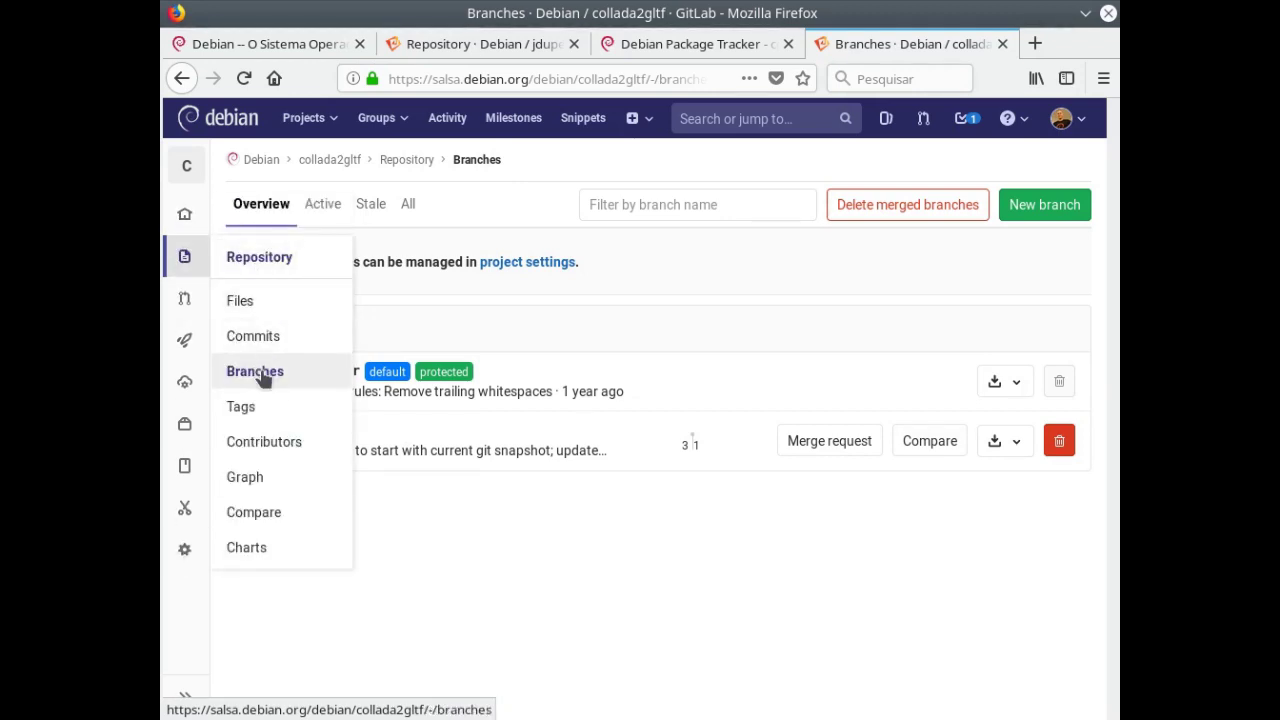
click(263, 375)
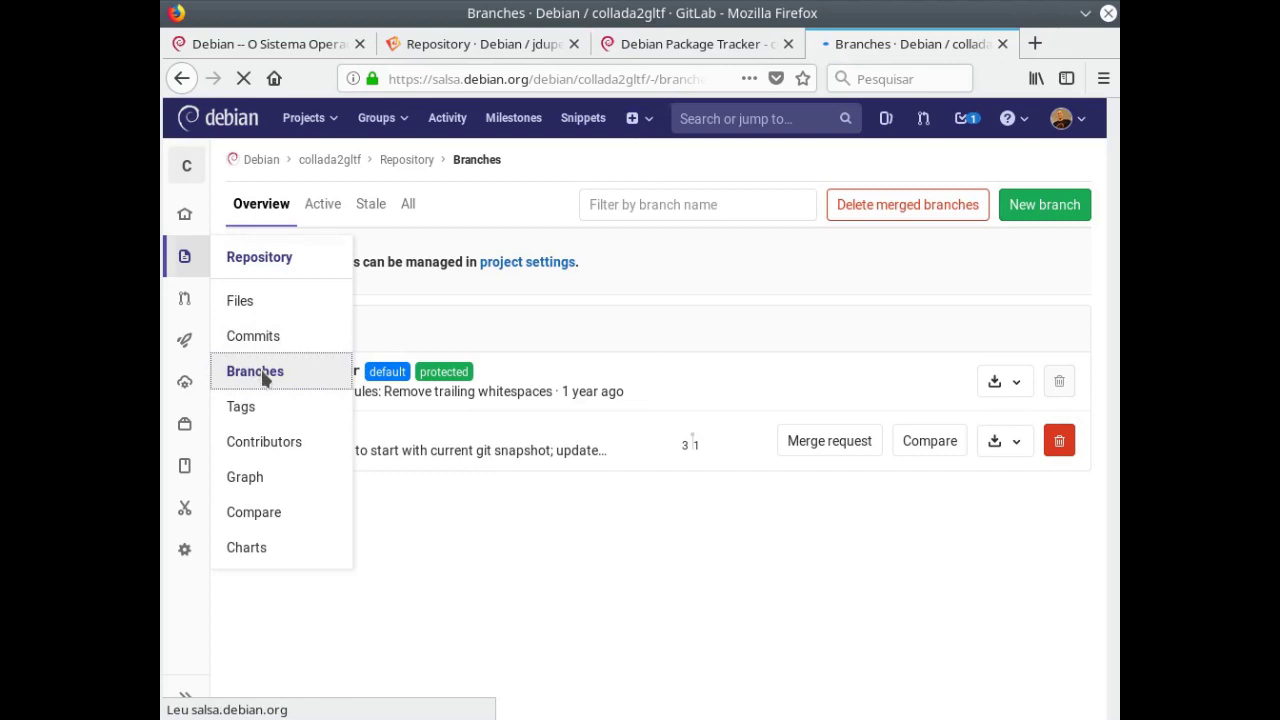
click(329, 160)
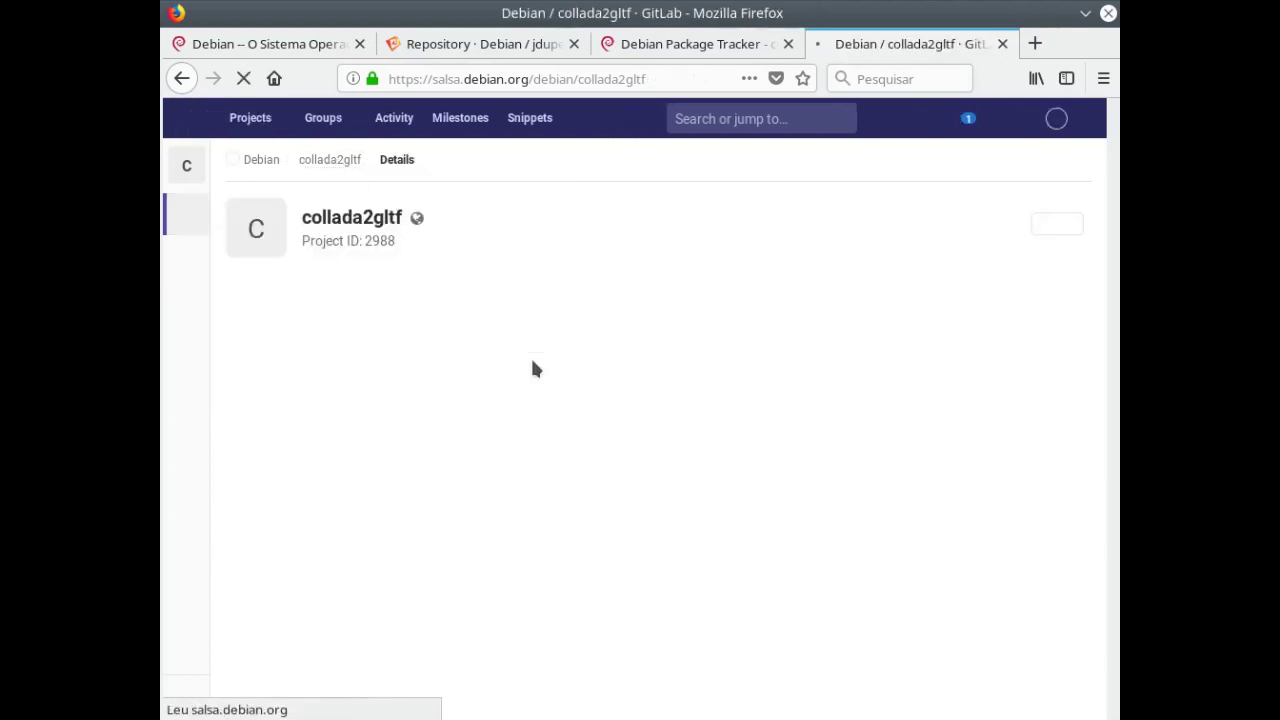
click(492, 285)
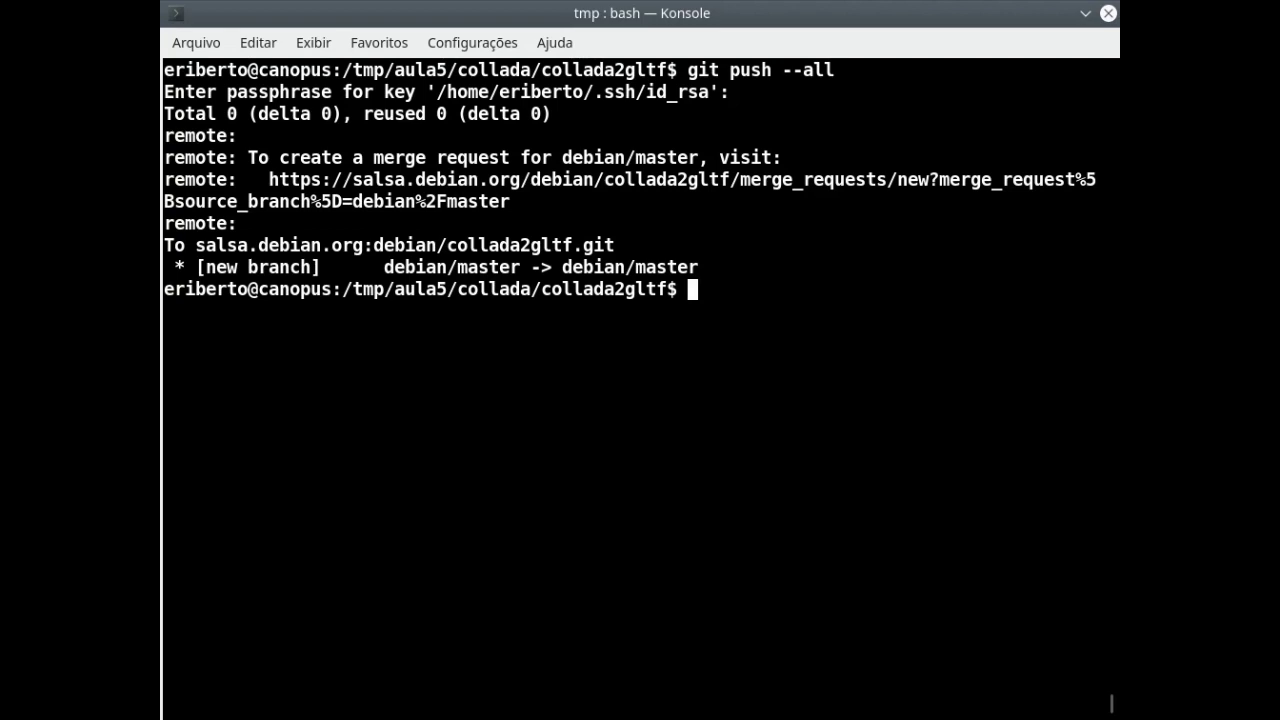
Go up to the parent collada directory, forcibly remove the local collada2gltf clone with its contents, and list the directory
text(cd ..)
key(Return)
text(ls)
key(Return)
text(rm )
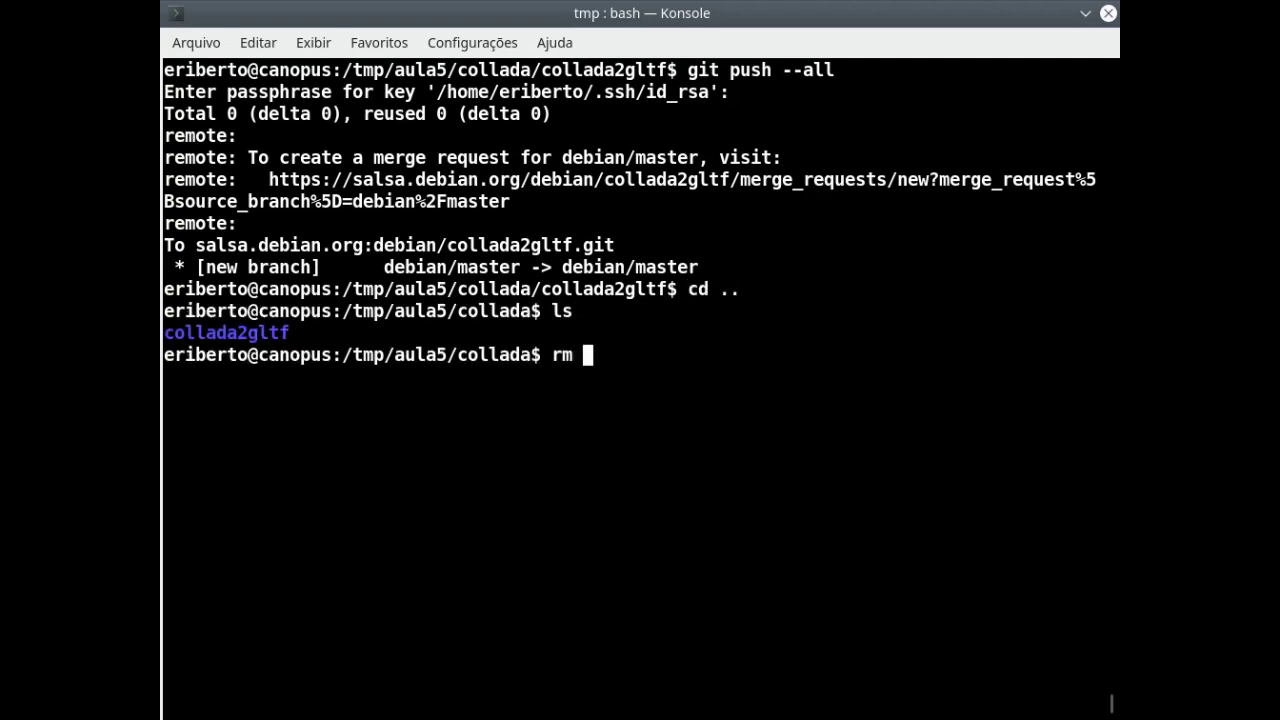
text(-rf collada2gltf/)
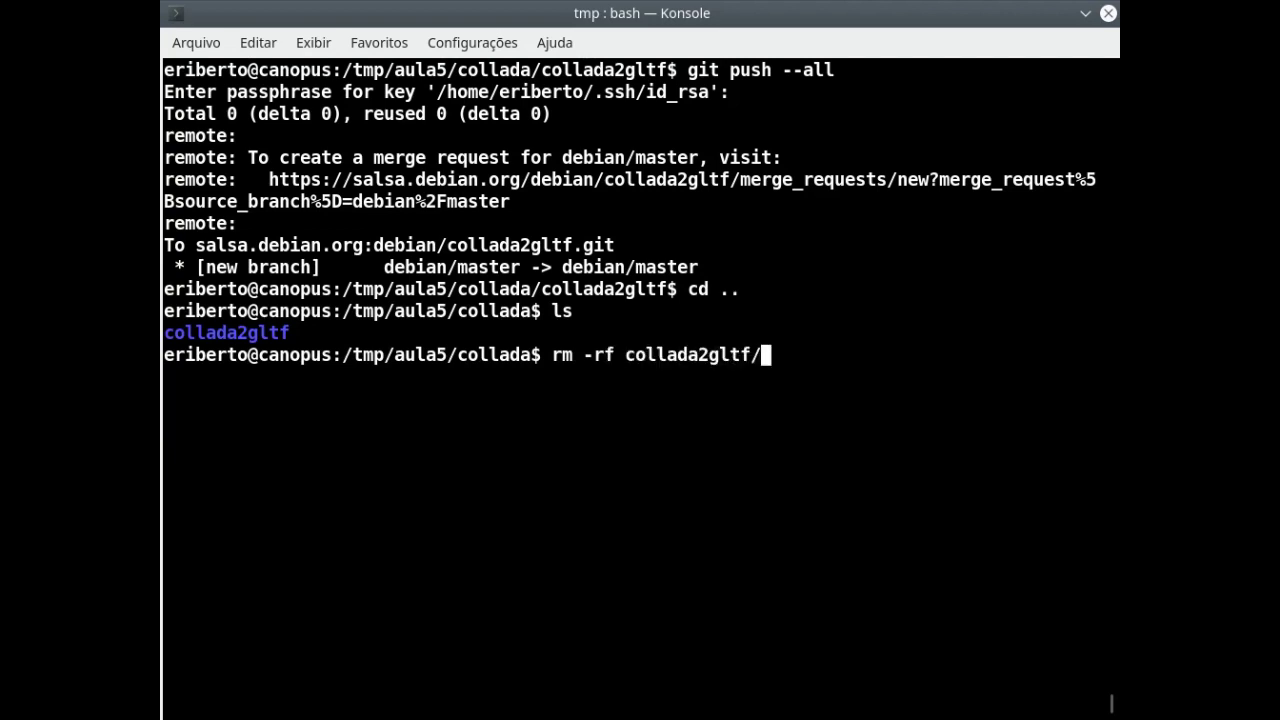
key(Return)
text(ls)
key(Return)
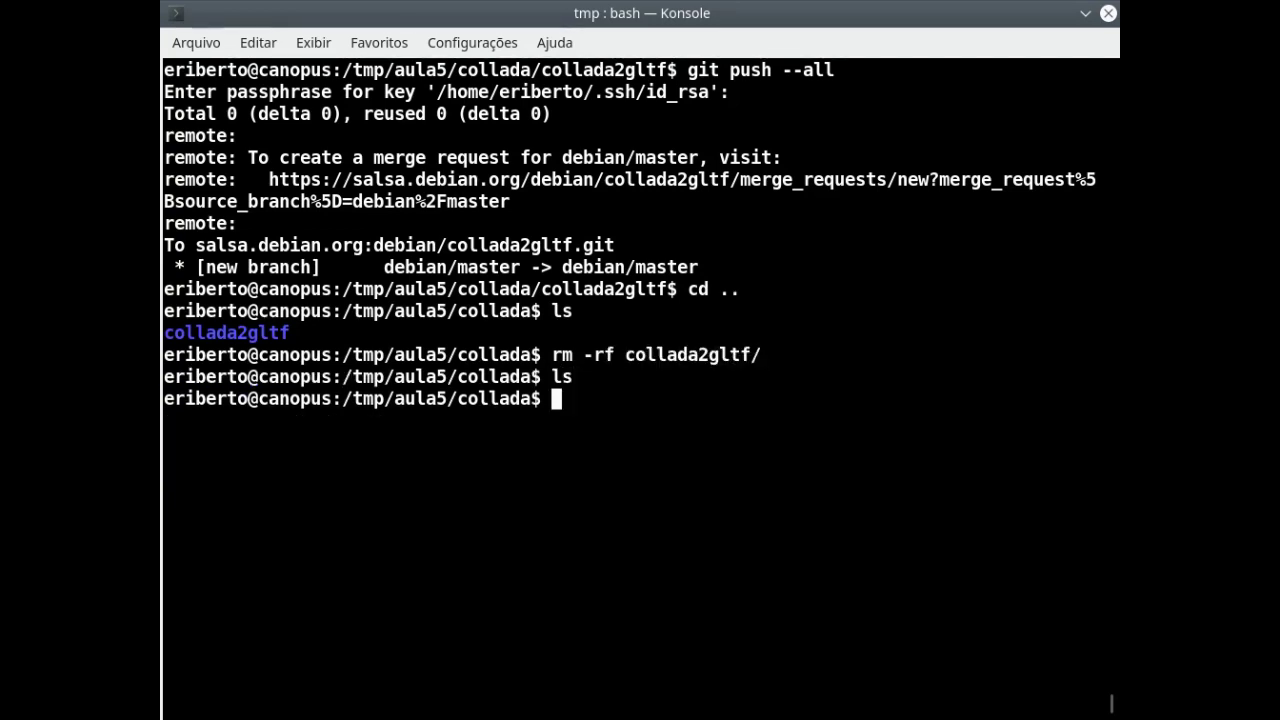
key(Up)
key(Up)
key(Up)
key(Up)
key(Up)
key(Up)
key(Up)
key(Up)
key(Up)
key(Up)
key(Up)
key(Up)
key(Return)
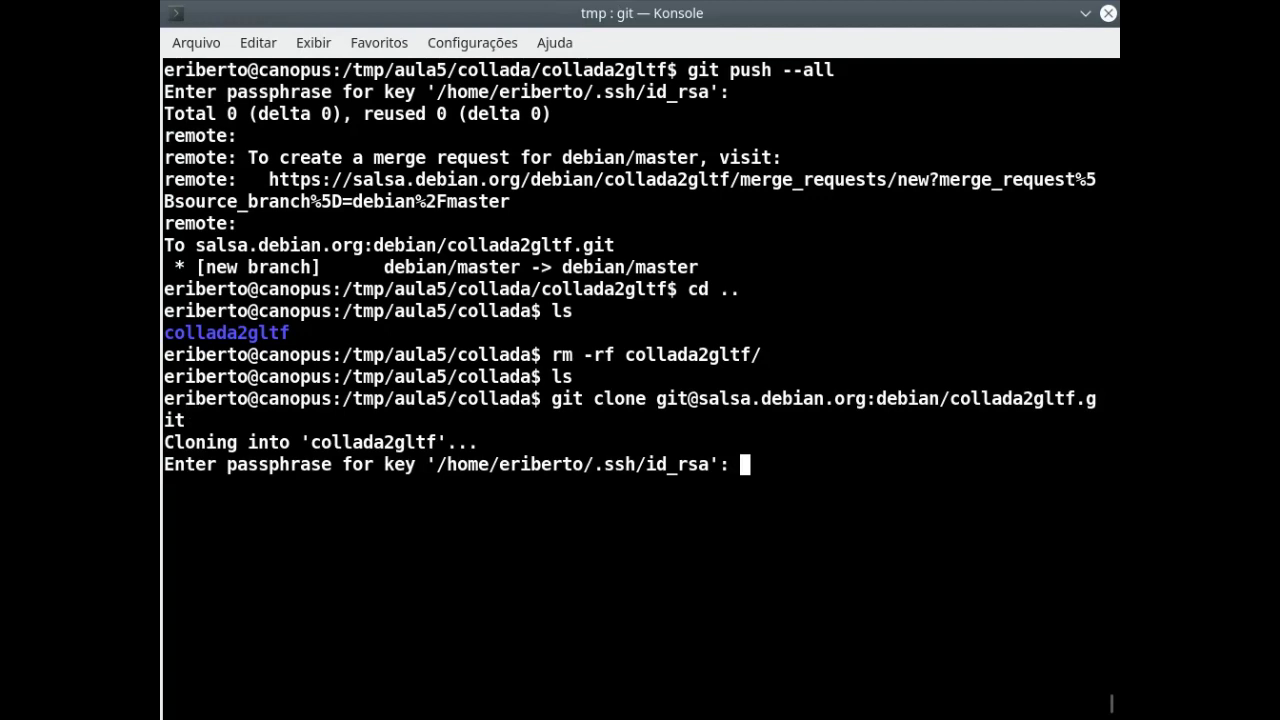
key(Return)
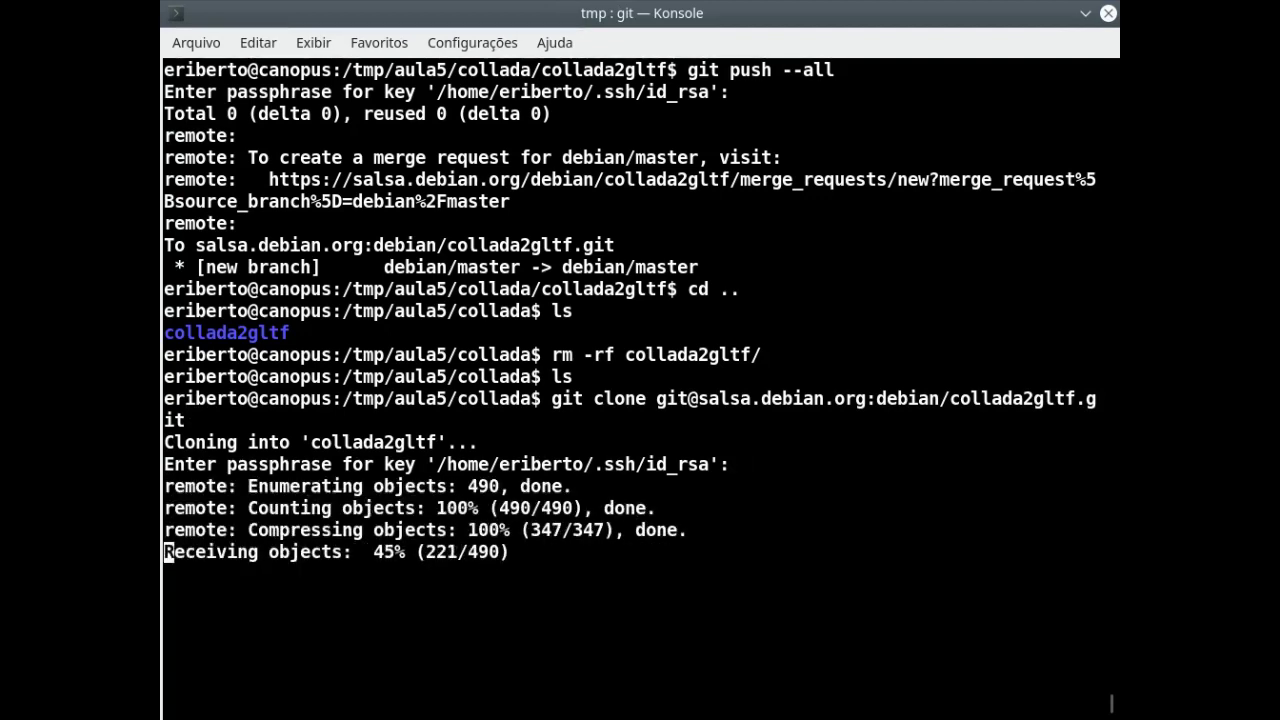
List the current directory, change into the fresh collada2gltf clone, and list its contents
text(ls)
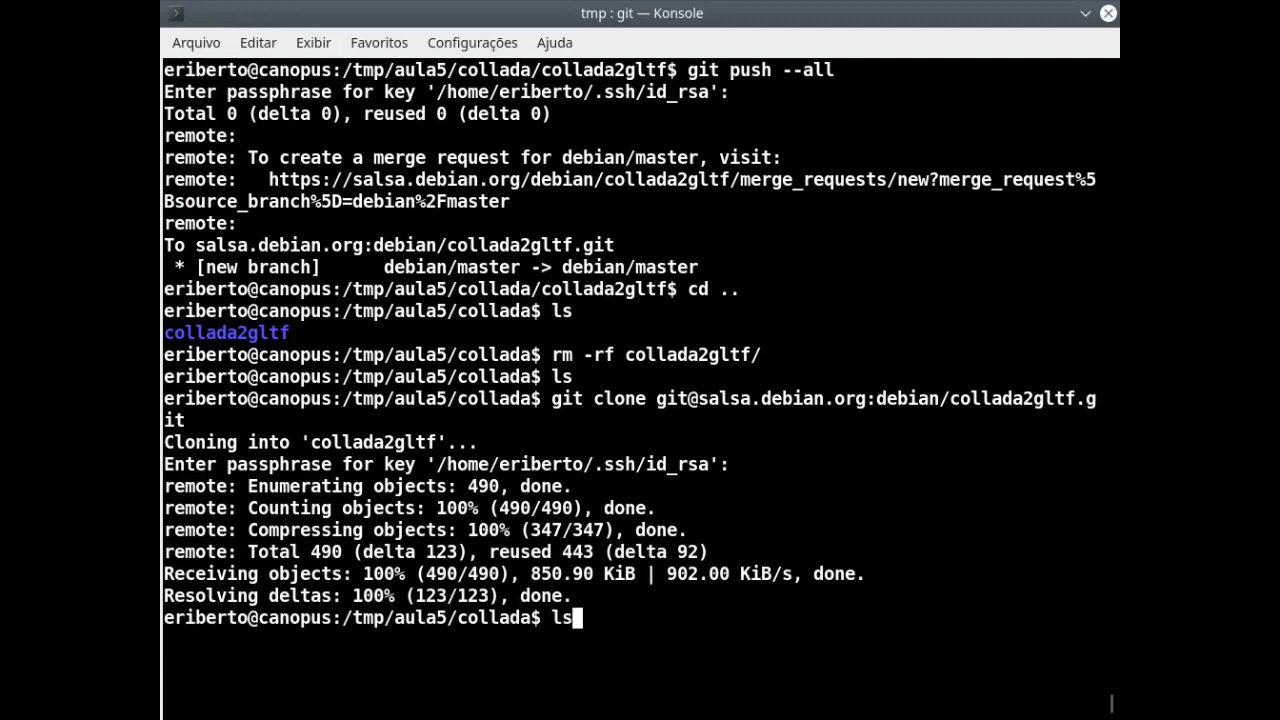
key(Return)
text(cd)
key(Tab)
key(Return)
text(ls)
key(Return)
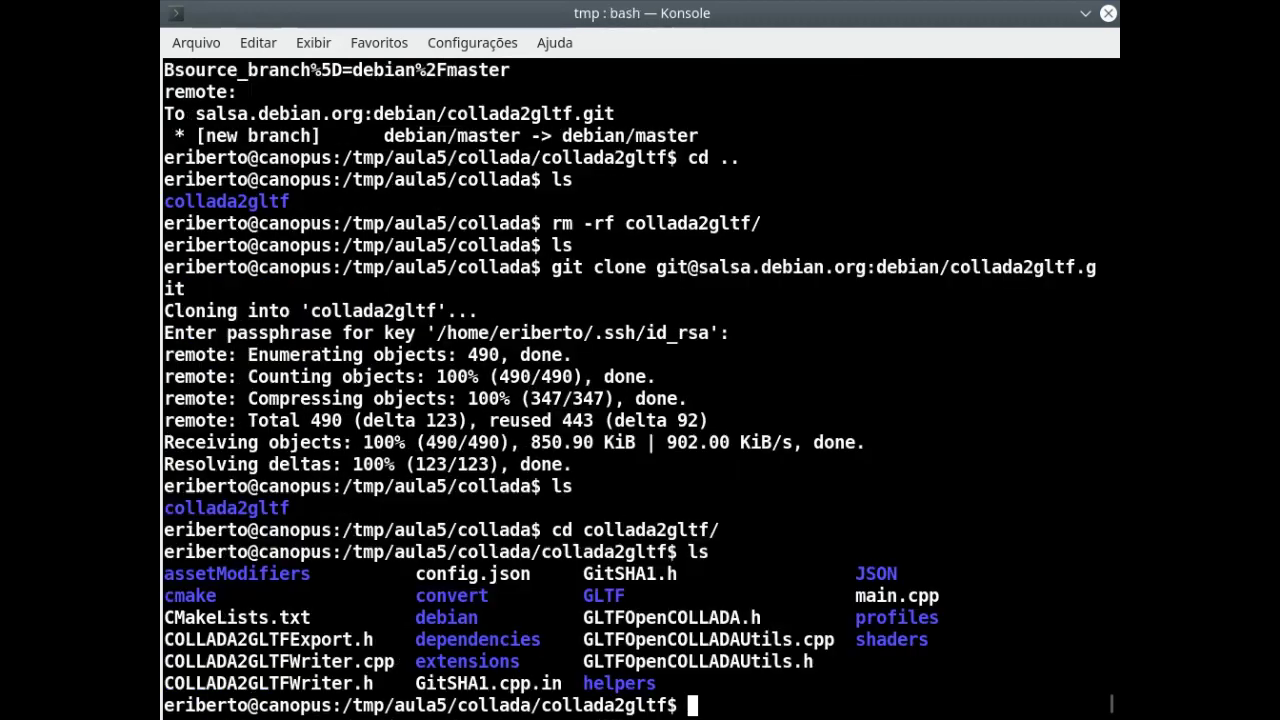
Clear the terminal and list all local and remote branches of the clone with git branch -a
key(ctrl+l)
text(git b)
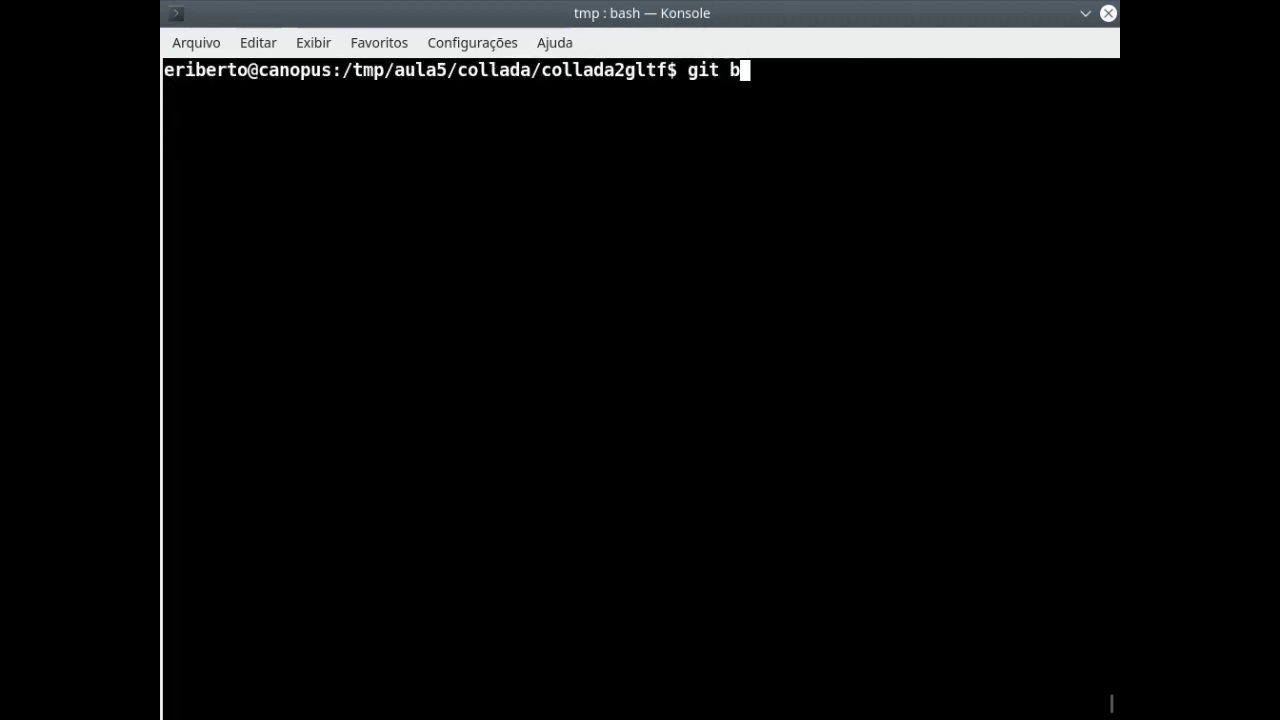
text(ranch -a)
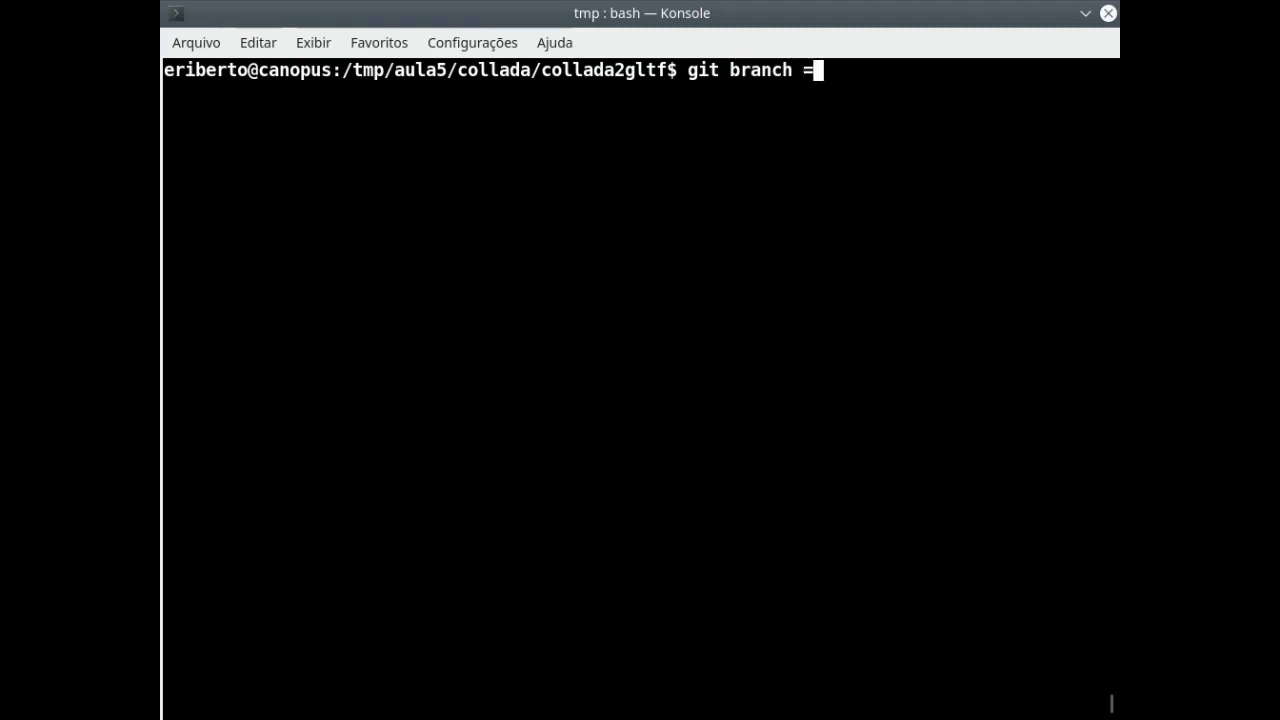
key(Return)
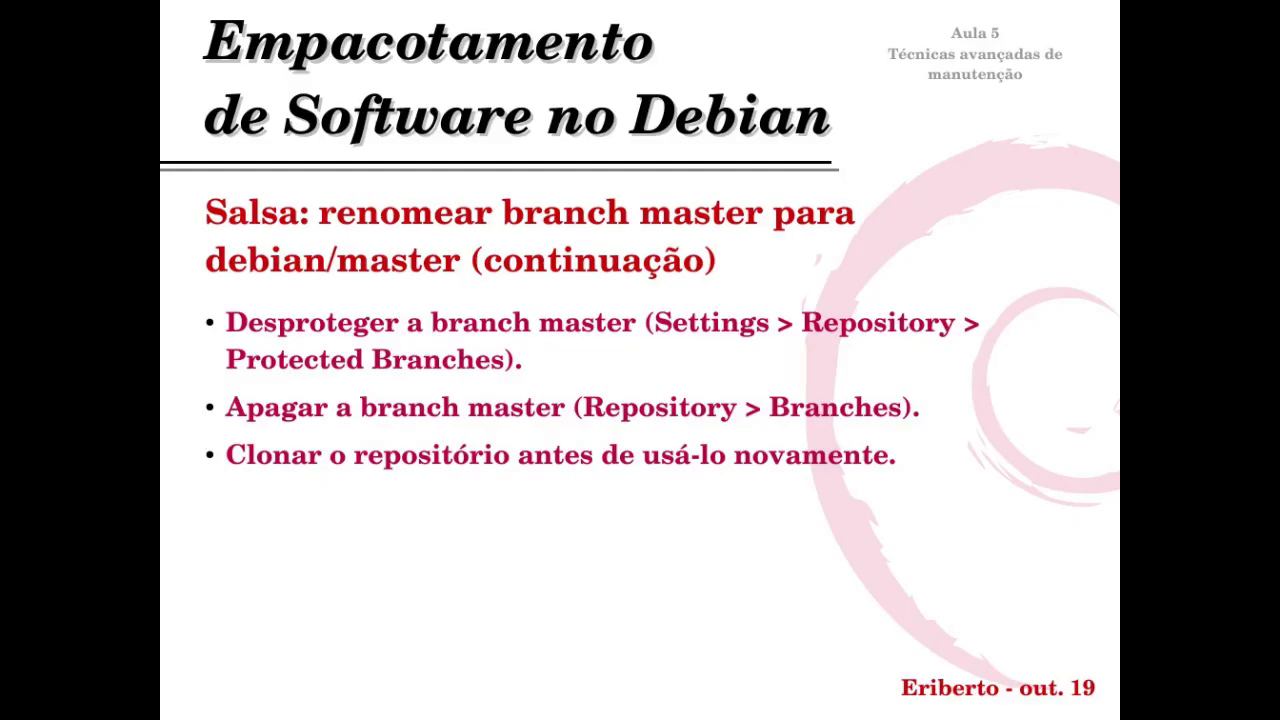
key(Page_Down)
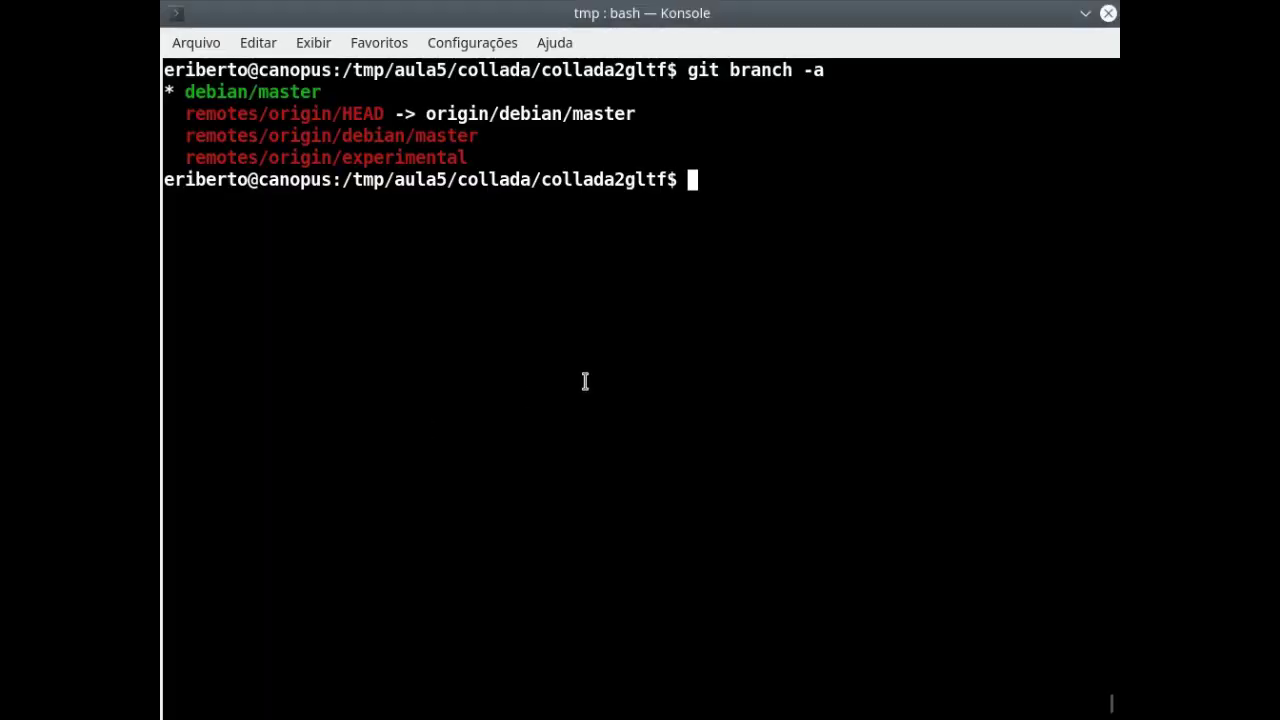
List the files in the collada2gltf clone and highlight the debian directory in the listing
text(ls)
key(Return)
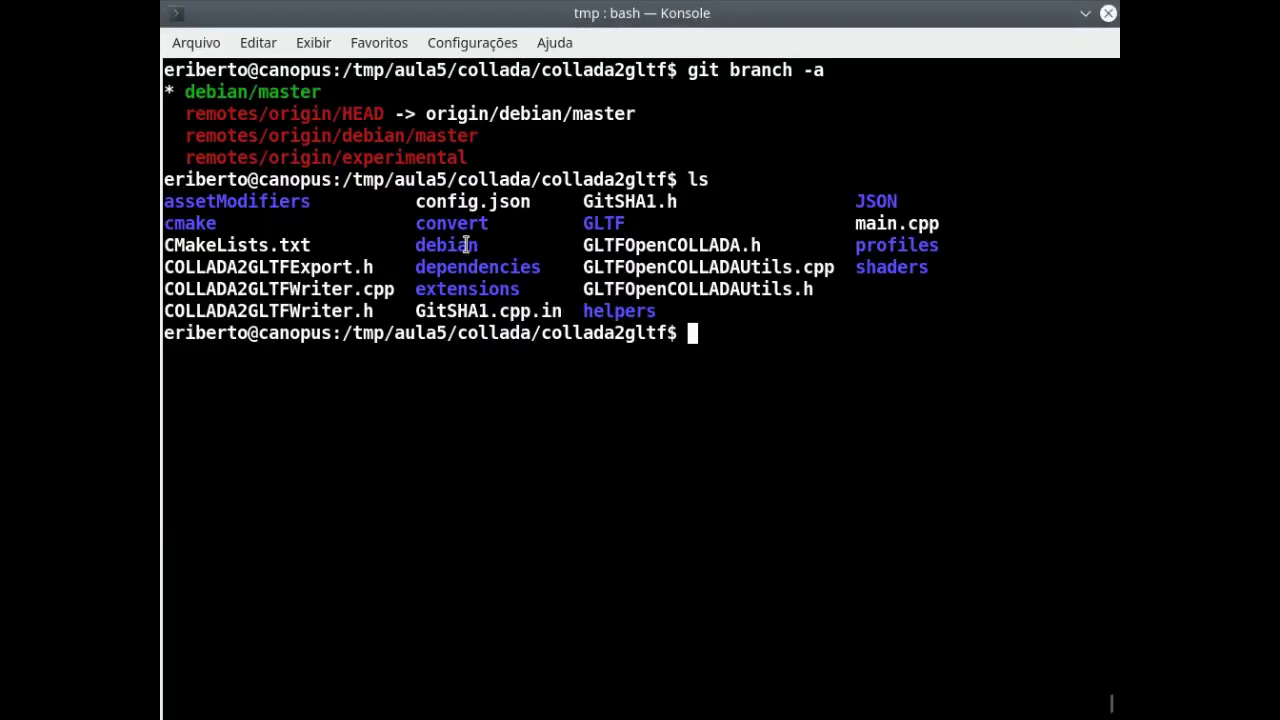
drag(412, 248, 479, 248)
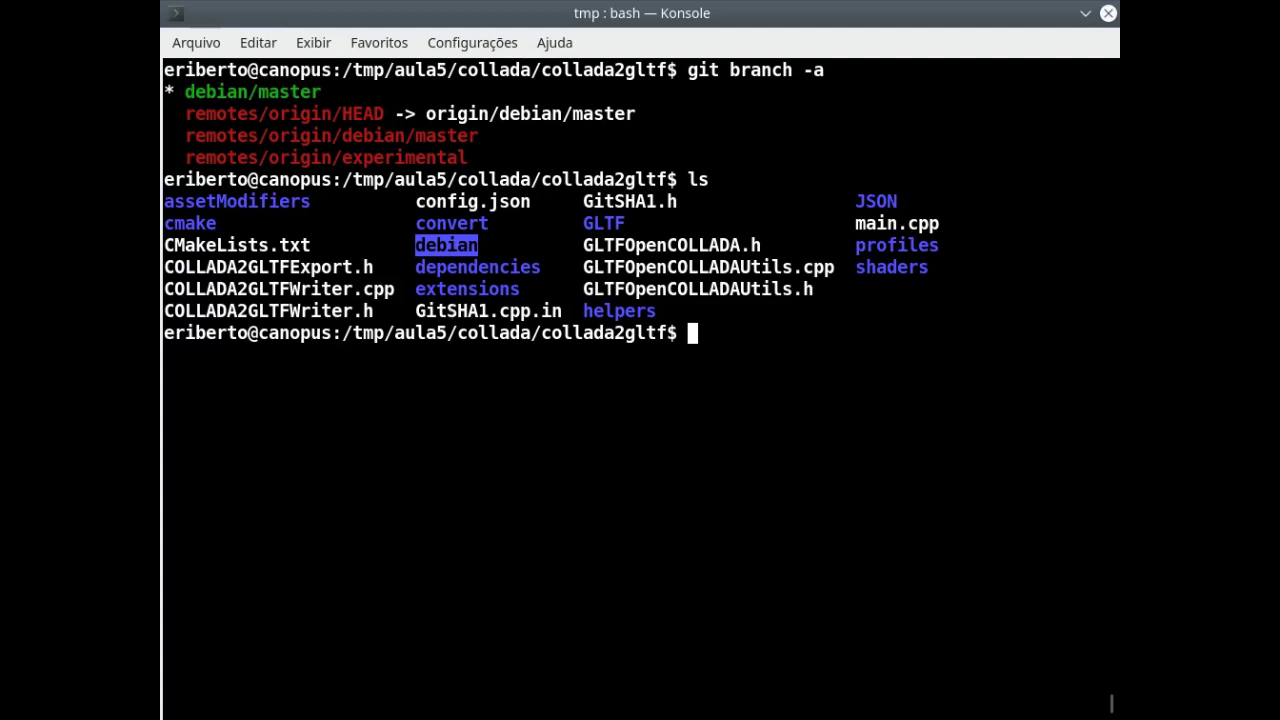
List the repository's tags with git tag and highlight the upstream/20140924 tag
text(git tag)
key(Return)
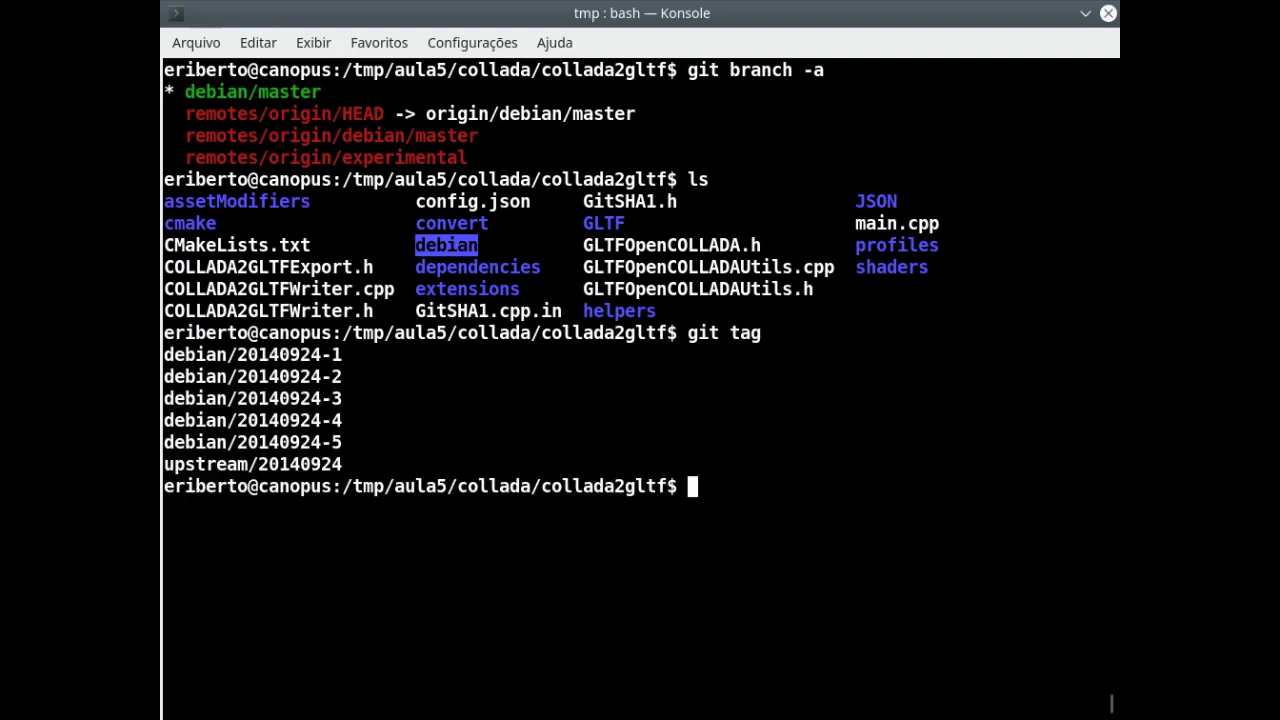
drag(343, 464, 163, 465)
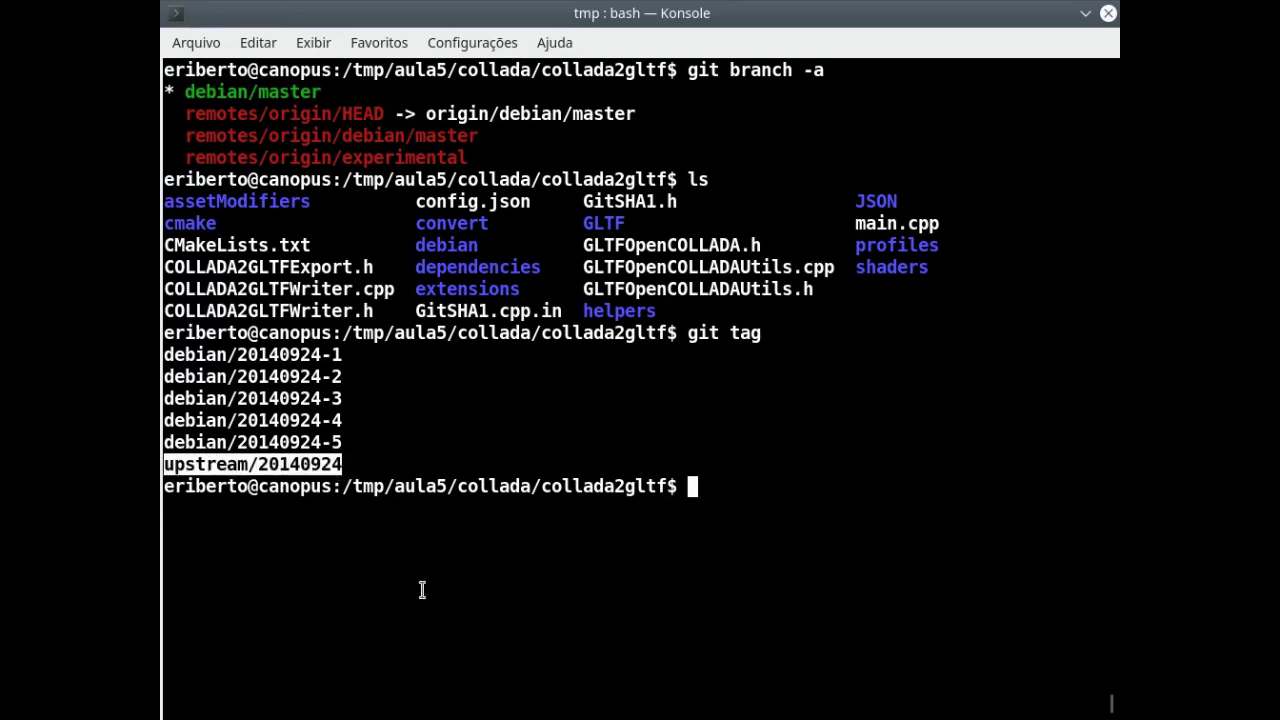